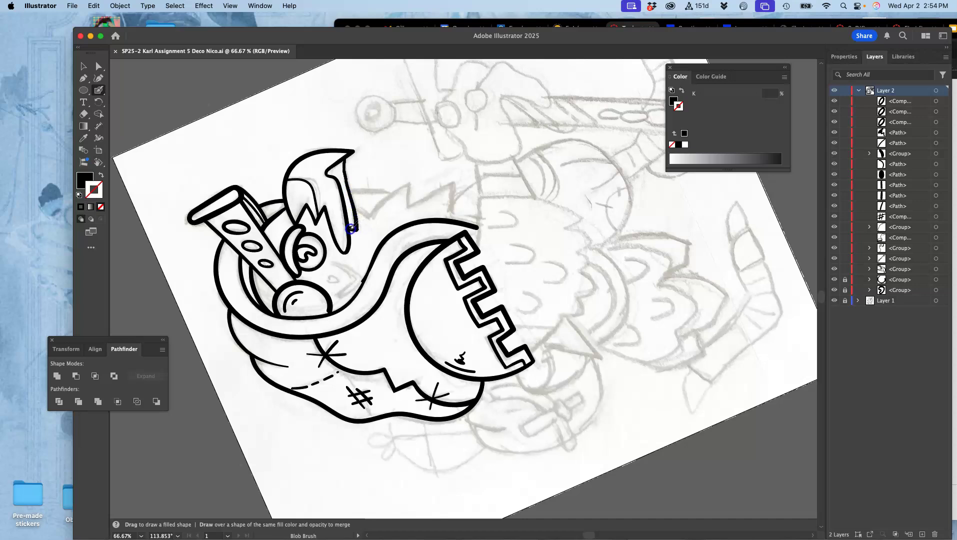
With the Blob Brush, ink the strip behind the long pointed hair lock and the zigzag edge running from it to the sketched wrist
left_click_drag(352, 228, 356, 230)
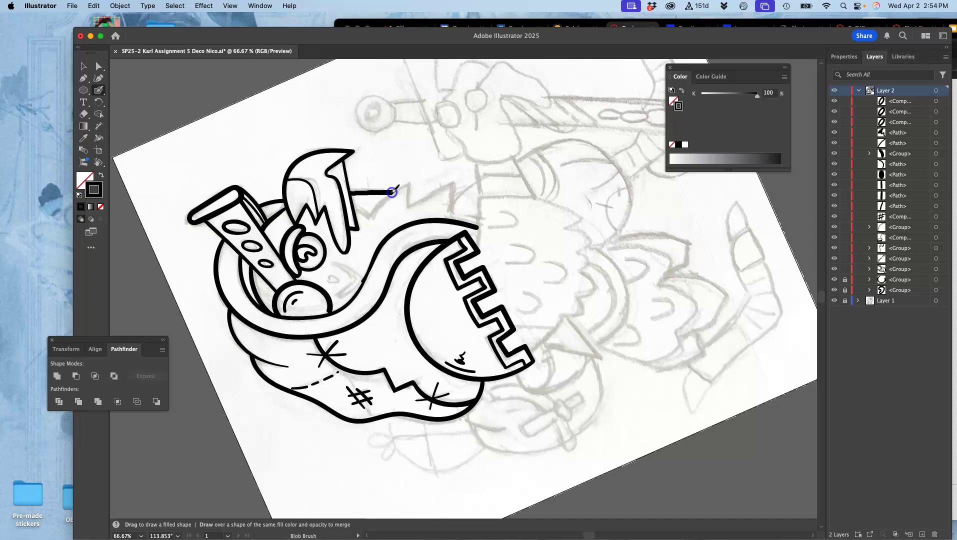
left_click_drag(394, 192, 395, 192)
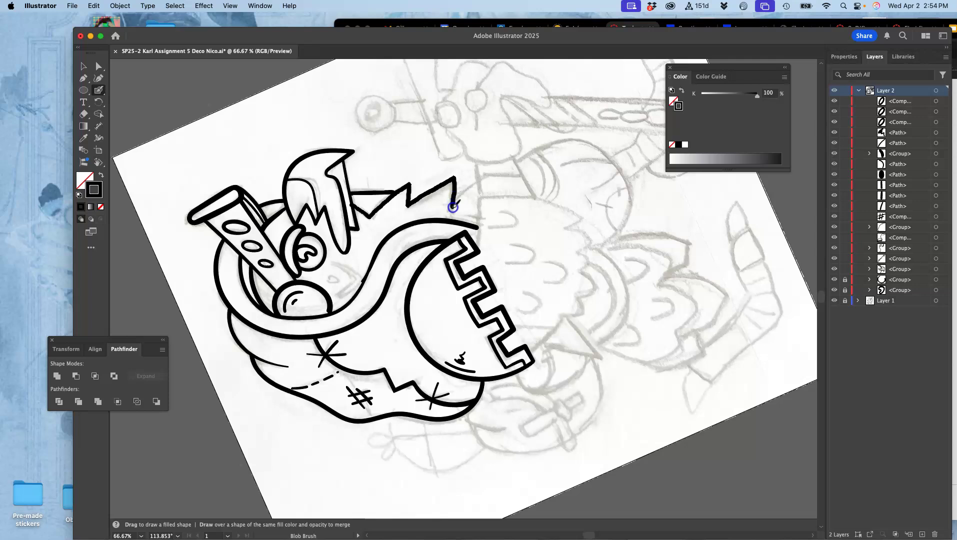
left_click_drag(477, 183, 478, 182)
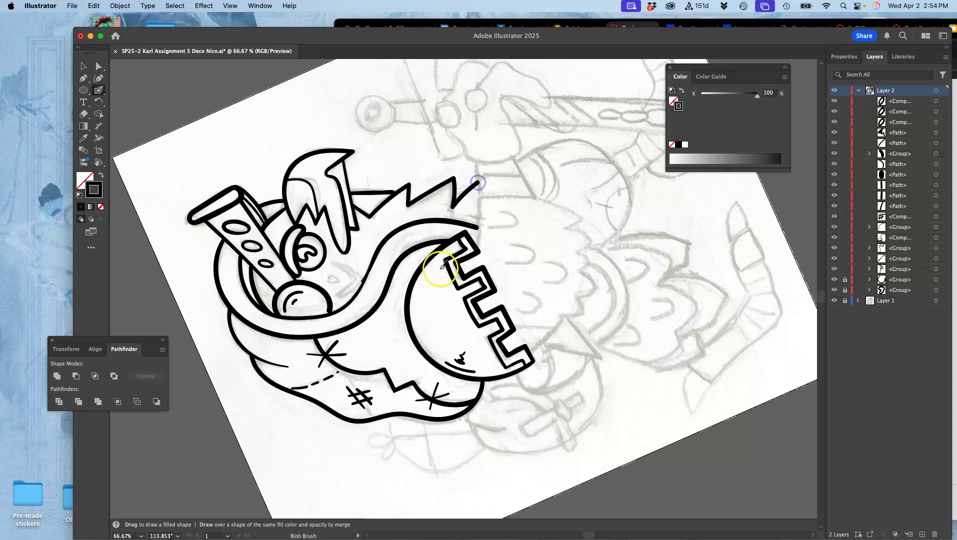
Redraw the bumpy join on the long S-shaped outline below the hair with the Pencil tool so its edge runs smoothly
key("super+equal")
key("super+equal")
key("super+equal")
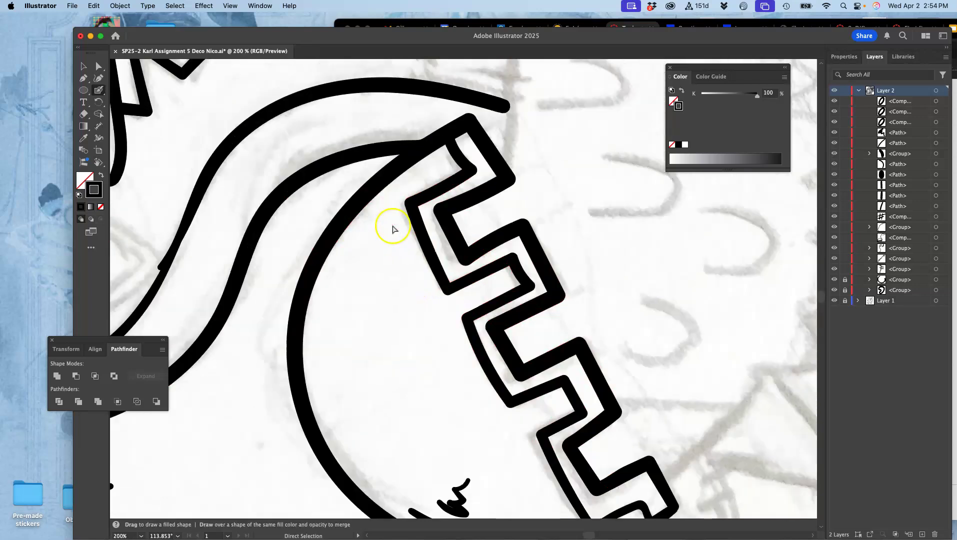
key("space")
left_click_drag(378, 170, 485, 366)
mouse_move(474, 295)
left_mouse_down()
mouse_move(466, 277)
mouse_move(389, 278)
mouse_move(541, 225)
mouse_move(545, 199)
mouse_move(479, 252)
mouse_move(483, 214)
mouse_move(455, 347)
left_mouse_up()
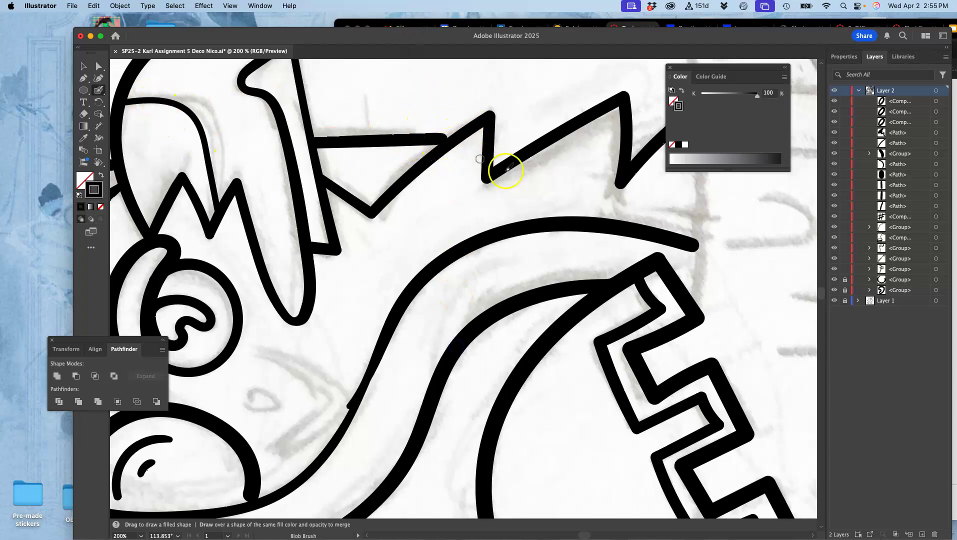
key("super+equal")
key("super+equal")
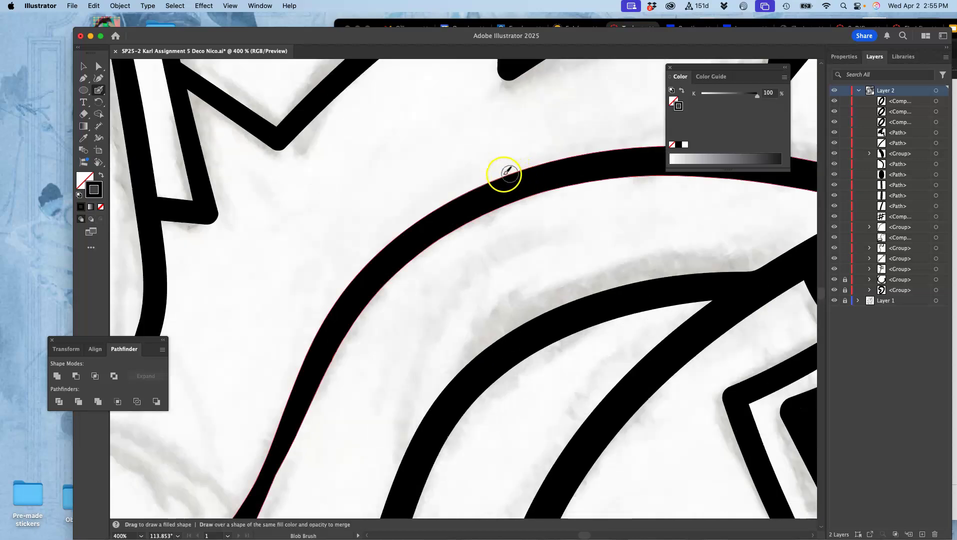
left_click_drag(353, 325, 497, 83)
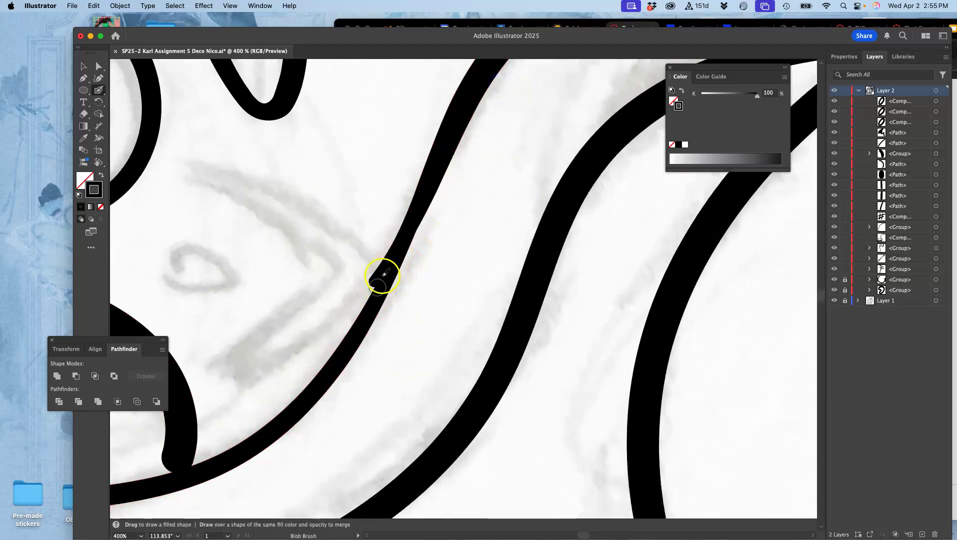
left_click(98, 91)
mouse_move(99, 90)
left_mouse_down()
mouse_move(122, 121)
mouse_move(135, 111)
mouse_move(133, 124)
left_mouse_up()
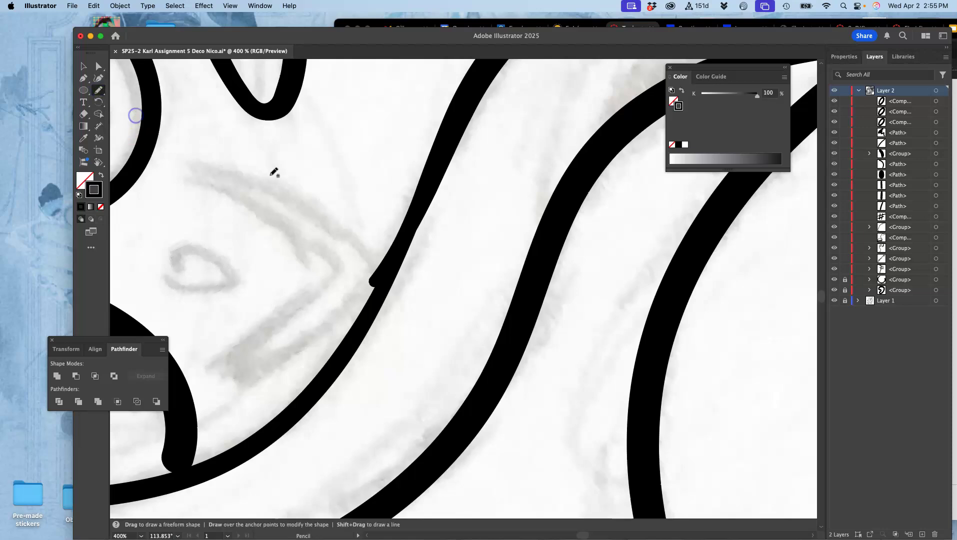
left_click(394, 255, "super")
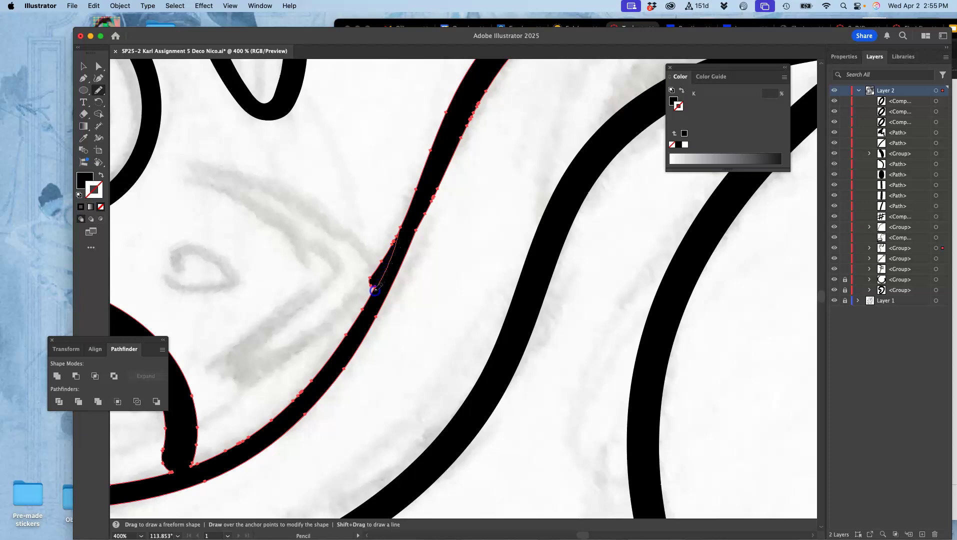
left_click_drag(376, 290, 373, 296)
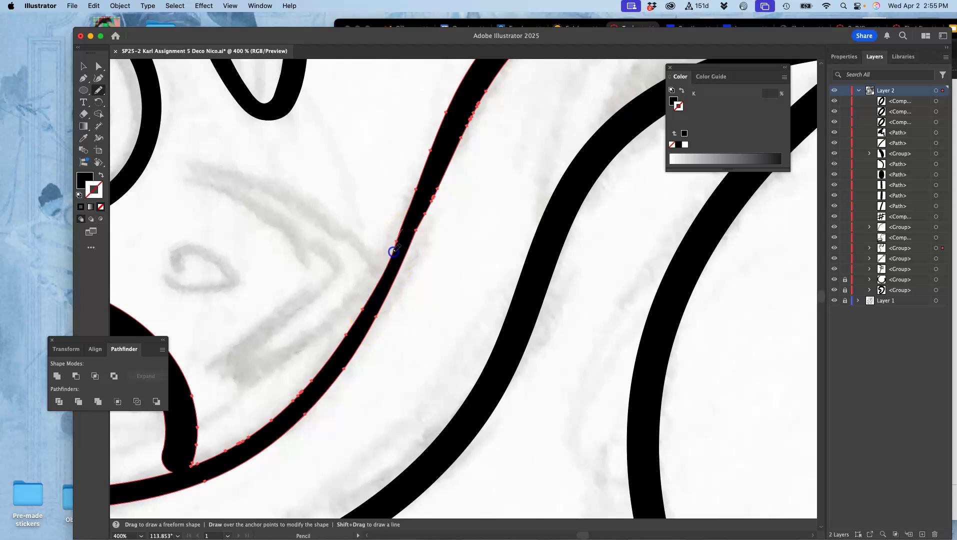
left_click_drag(369, 314, 402, 231)
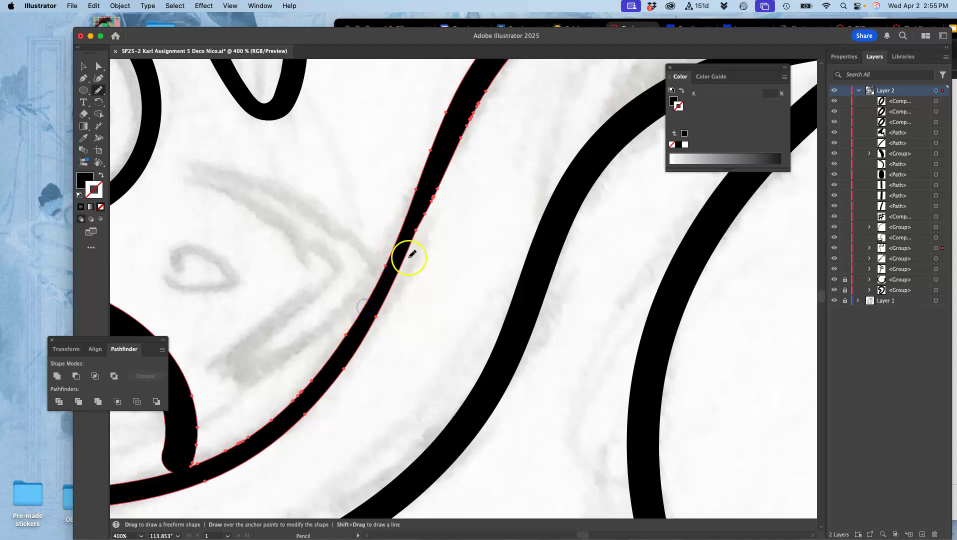
Reshape the blunt join where the straight line meets the first zigzag spike with the Pencil tool so the edges merge cleanly
mouse_move(483, 167)
left_mouse_down()
mouse_move(293, 402)
mouse_move(311, 386)
left_mouse_up()
left_click_drag(446, 205, 600, 145)
left_click_drag(332, 167, 435, 176)
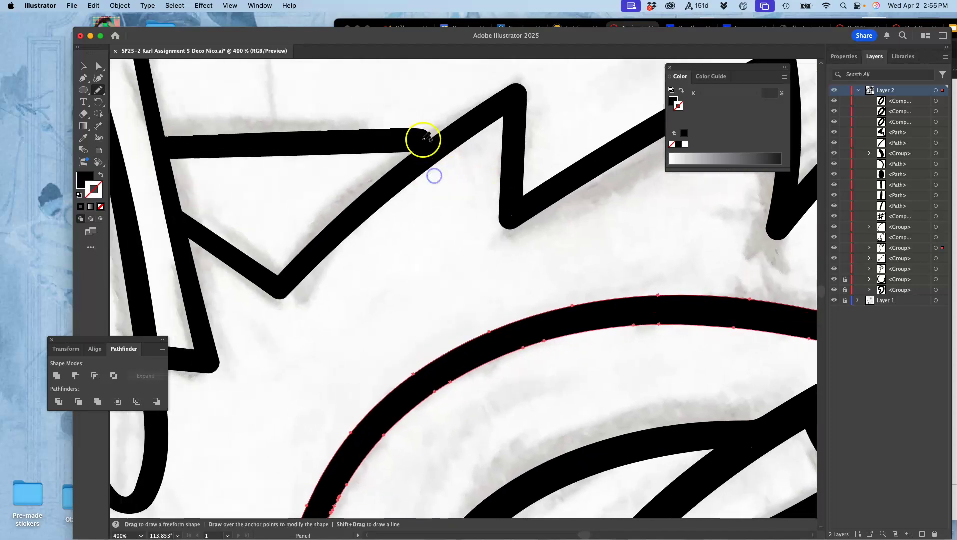
left_click(422, 141, "super")
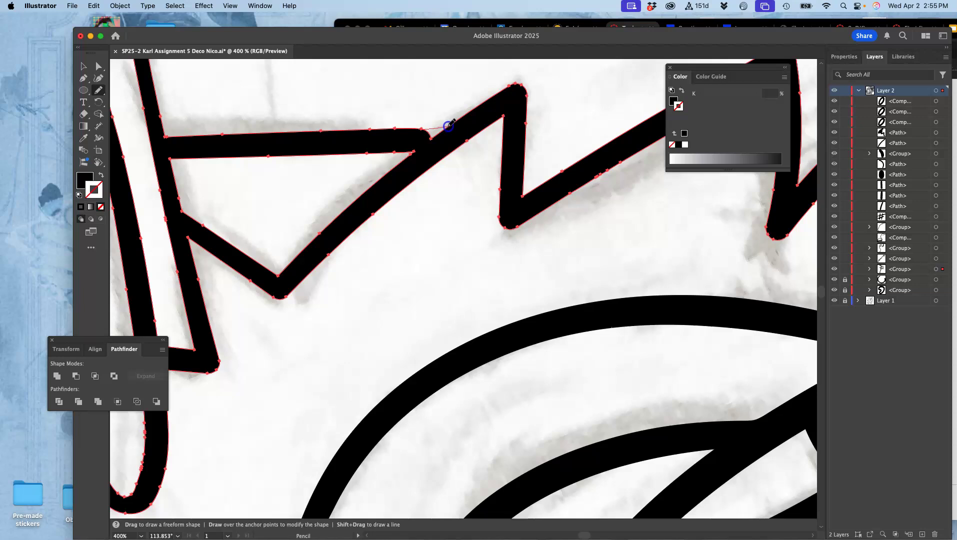
left_click_drag(462, 117, 462, 117)
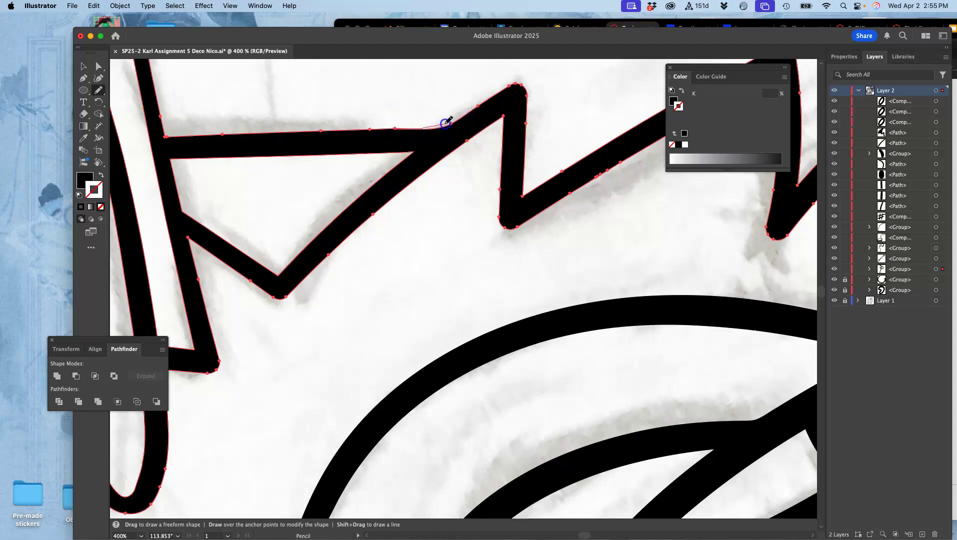
left_click_drag(464, 117, 489, 122)
key("a")
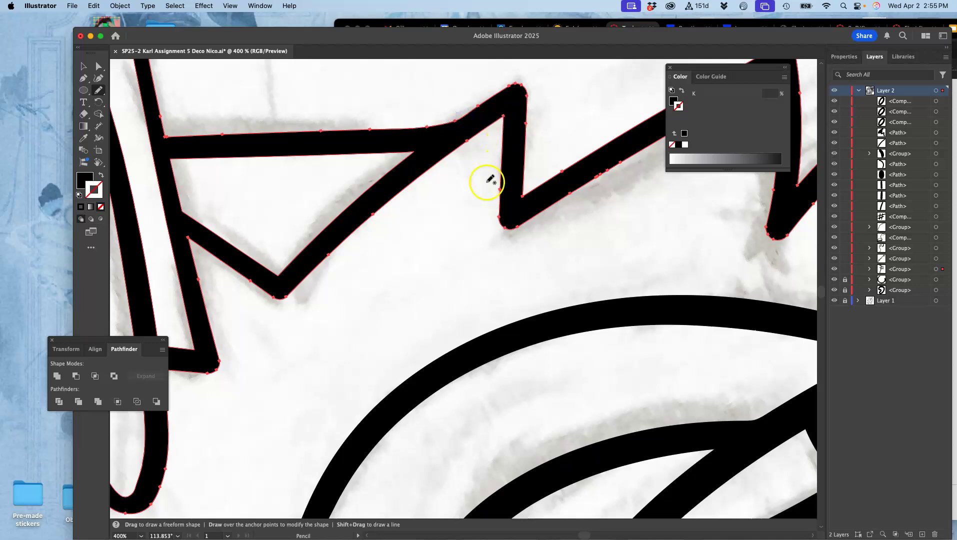
key("n")
mouse_move(431, 141)
left_mouse_down()
mouse_move(411, 129)
mouse_move(452, 124)
left_mouse_up()
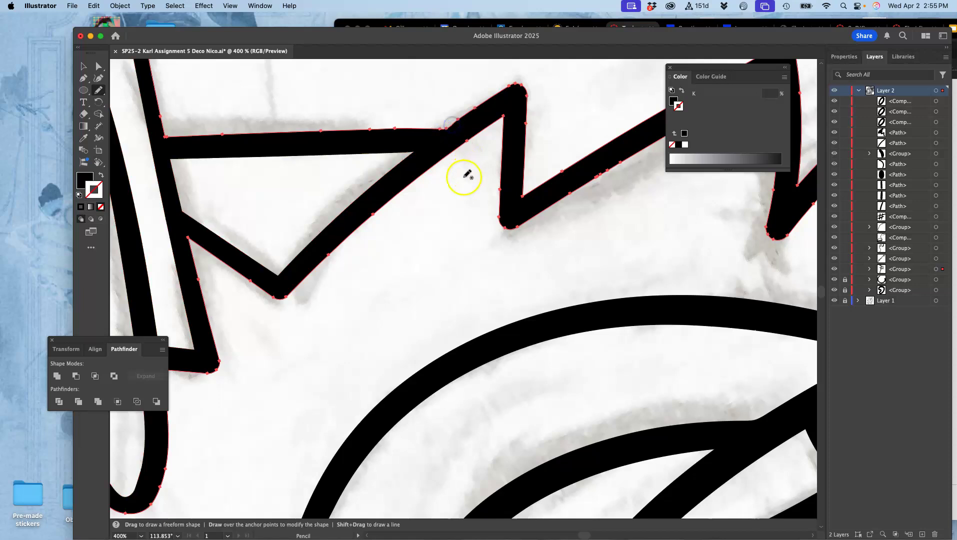
Ink the cuff below the sketched fist with the Blob Brush: two slanted sides, a base line and one curved band across
key("space")
left_click_drag(596, 225, 370, 218)
left_click_drag(532, 226, 313, 275)
key("super+minus")
key("super+minus")
key("super+minus")
key("super+minus")
key("super+minus")
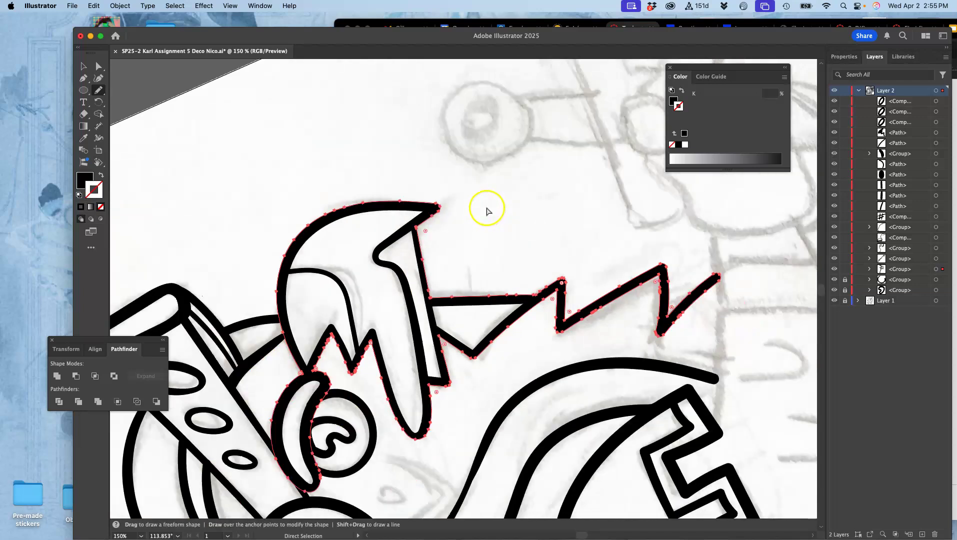
key("space")
left_click_drag(519, 318, 377, 188)
left_click_drag(453, 237, 487, 205)
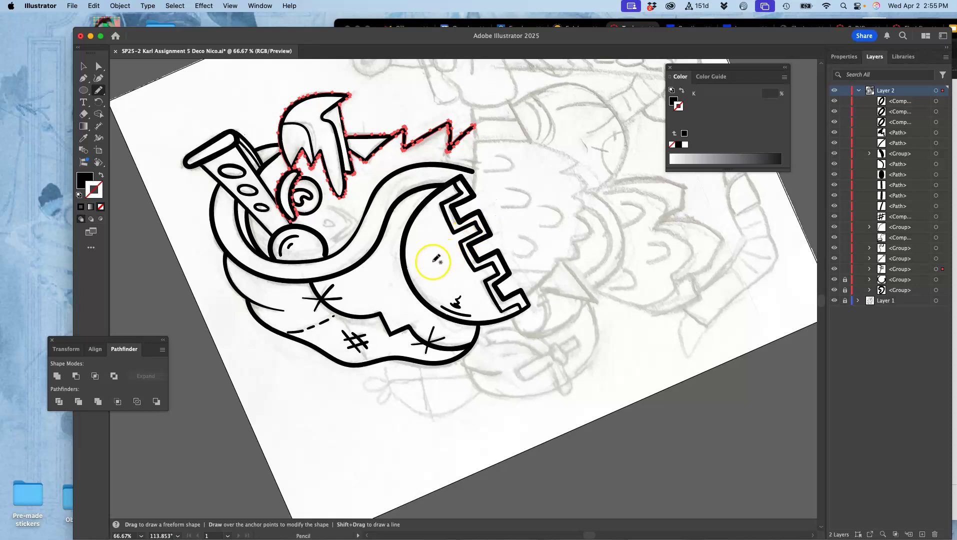
scroll(403, 222, "up", 5)
scroll(402, 222, "right", 4)
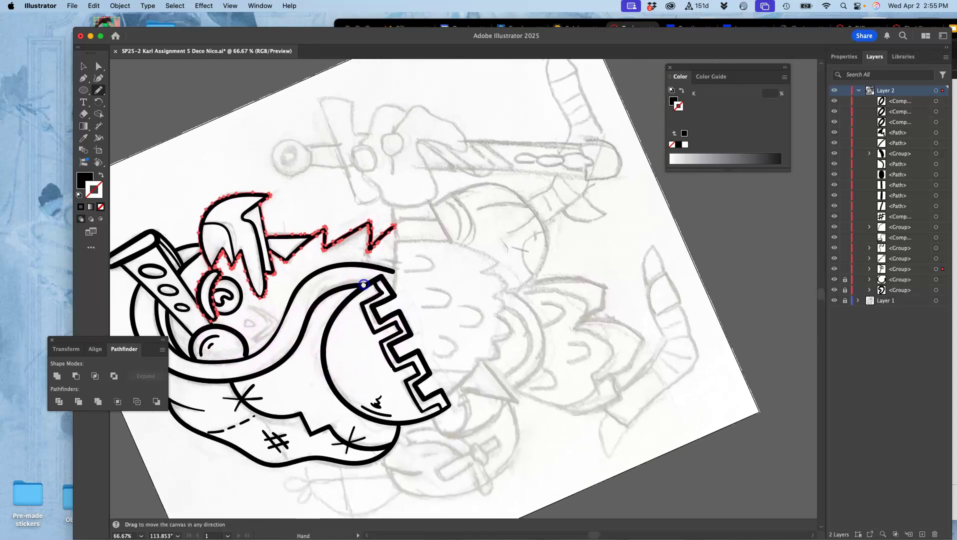
left_click_drag(99, 90, 139, 101)
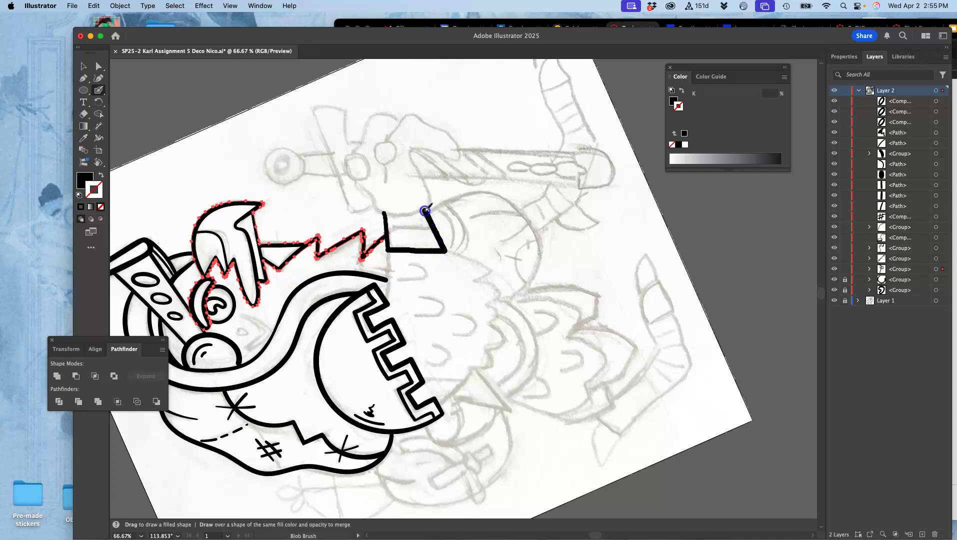
left_click_drag(426, 210, 425, 210)
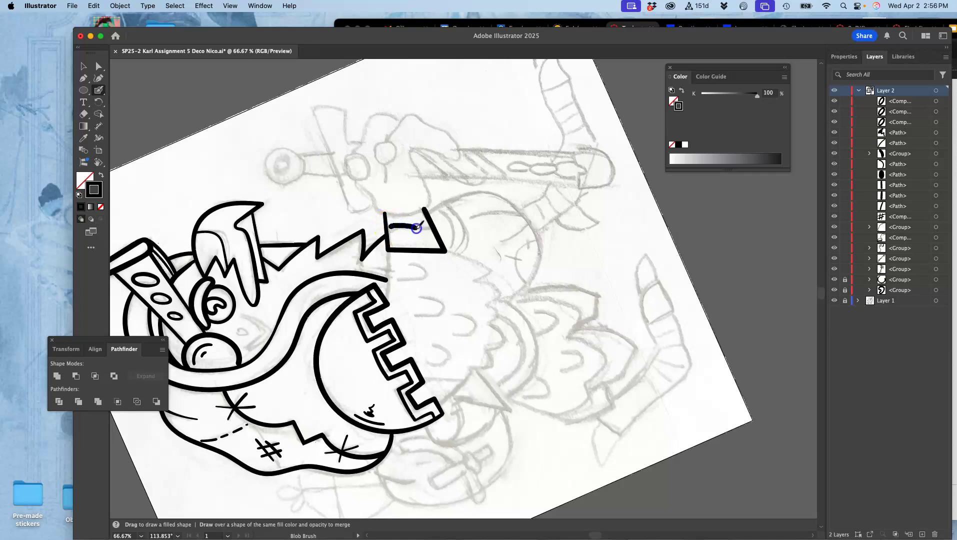
key("super+z")
left_click_drag(435, 231, 437, 232)
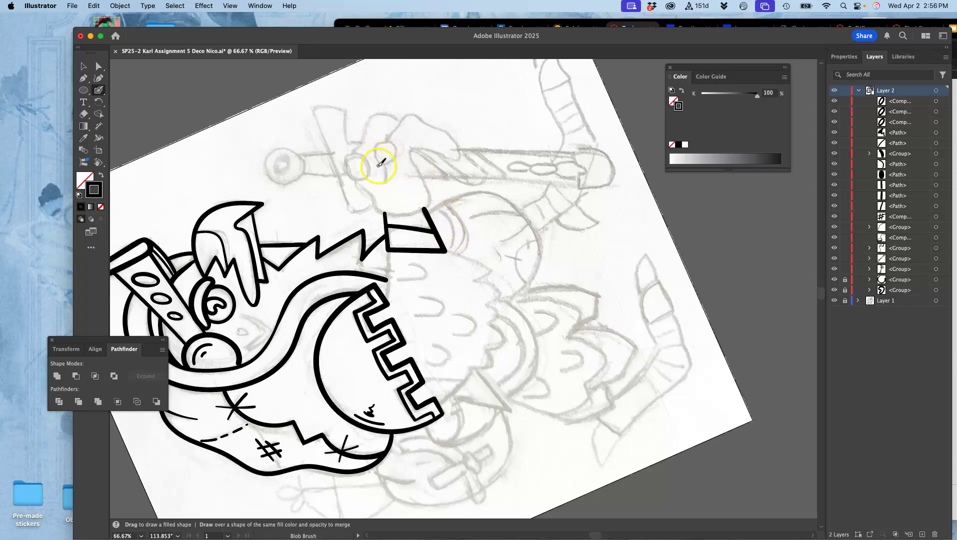
Try to ink the fist's two small finger circles with the Blob Brush, starting with a spiral, and undo both shapes
key("super+equal")
key("super+equal")
key("super+equal")
left_click_drag(376, 213, 574, 337)
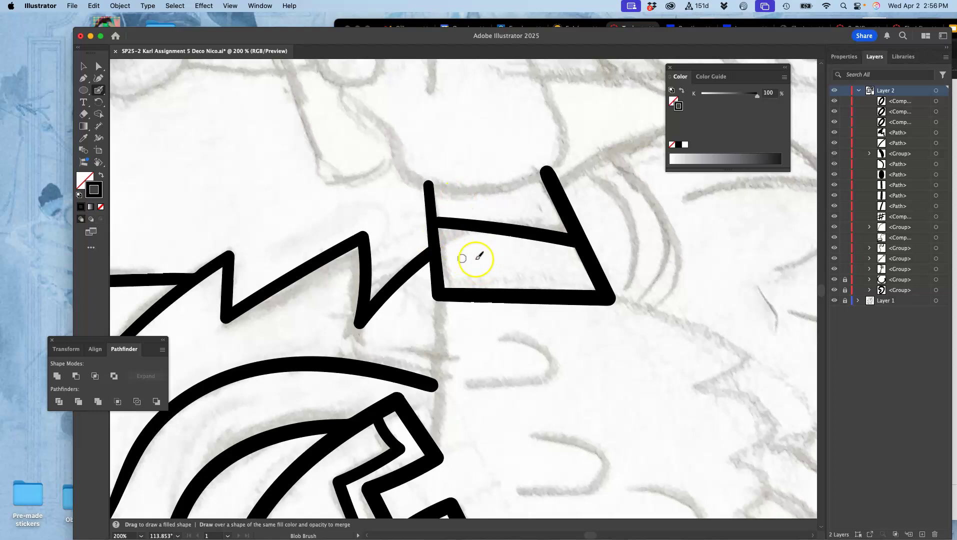
key("space")
mouse_move(453, 151)
left_mouse_down()
mouse_move(462, 295)
mouse_move(454, 300)
left_mouse_up()
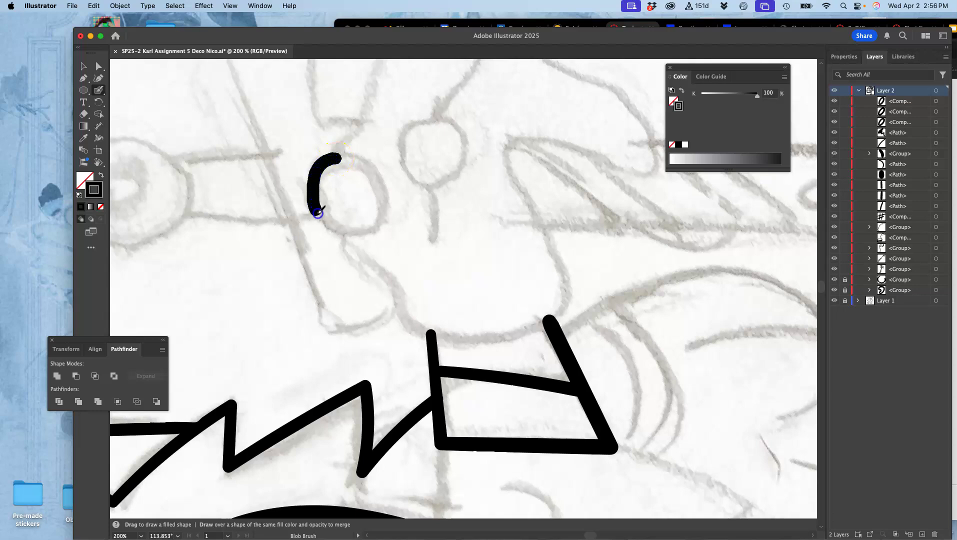
mouse_move(341, 233)
left_mouse_down()
mouse_move(378, 233)
mouse_move(386, 192)
mouse_move(348, 175)
mouse_move(356, 202)
left_mouse_up()
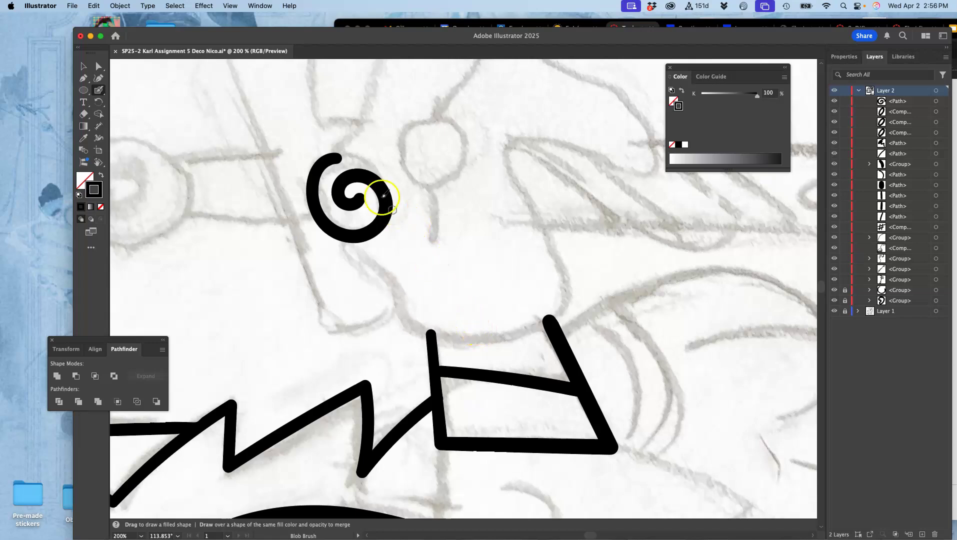
mouse_move(439, 118)
left_mouse_down()
mouse_move(410, 129)
mouse_move(402, 171)
mouse_move(423, 187)
mouse_move(453, 178)
mouse_move(456, 124)
left_mouse_up()
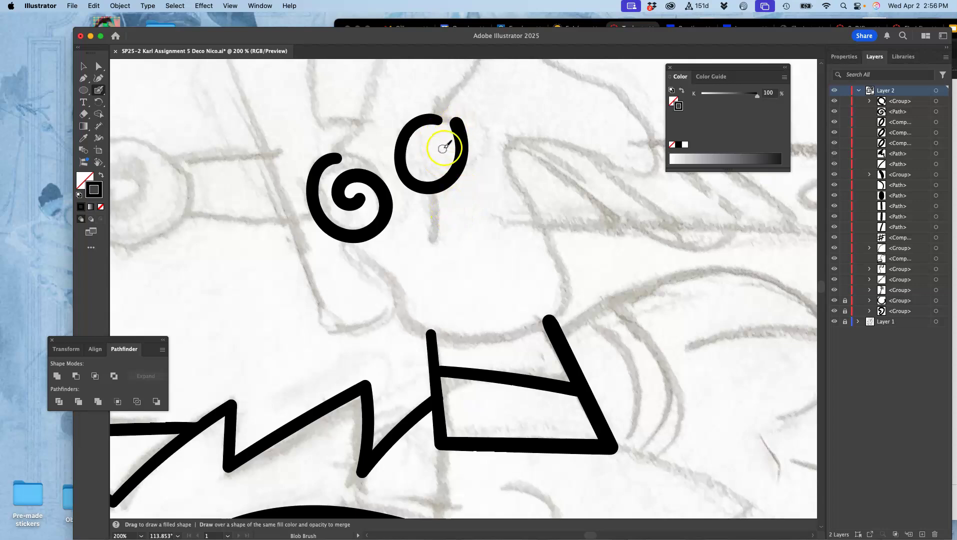
key("super+z")
key("super+z")
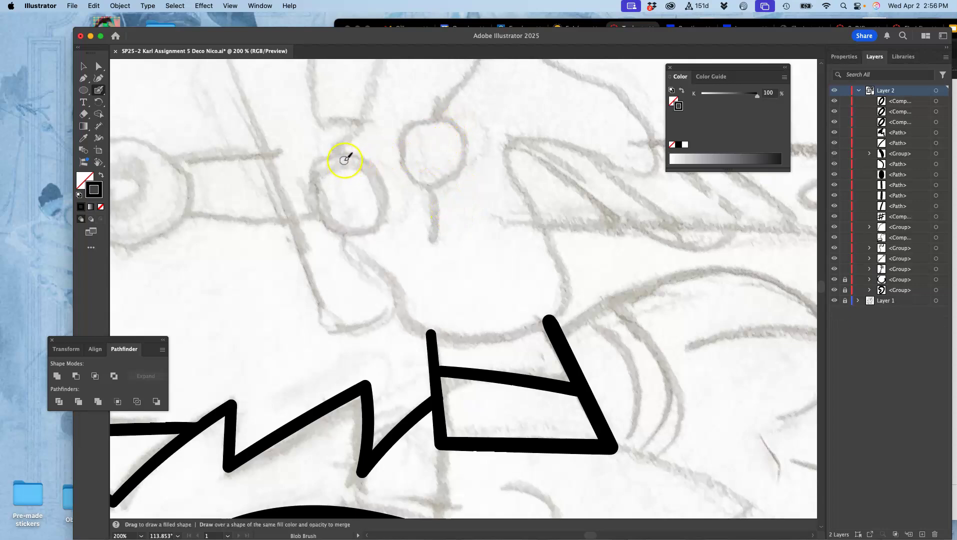
Try inking both finger circles again as closed rings over the sketch, and undo the two rings
mouse_move(355, 236)
left_mouse_down()
mouse_move(377, 226)
mouse_move(385, 205)
mouse_move(381, 181)
mouse_move(361, 163)
left_mouse_up()
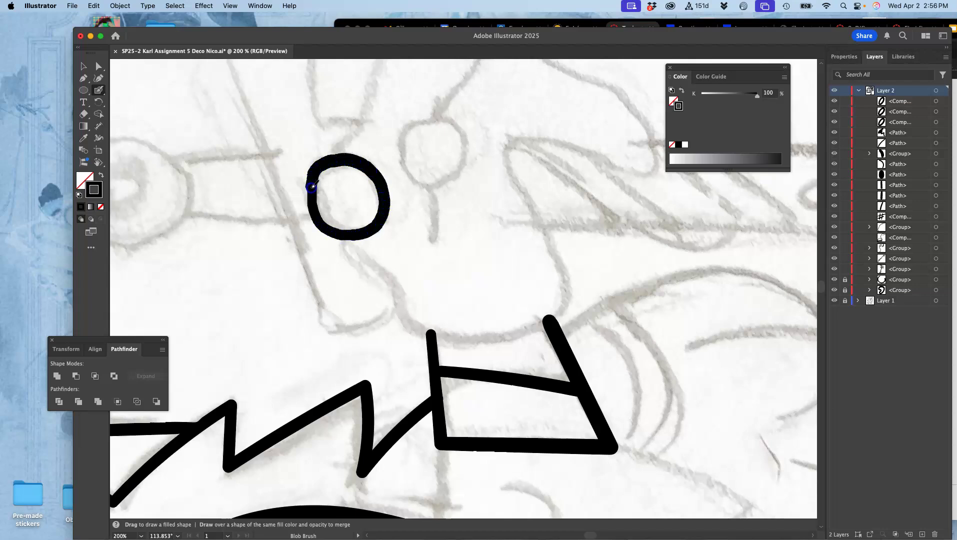
left_click_drag(323, 223, 363, 241)
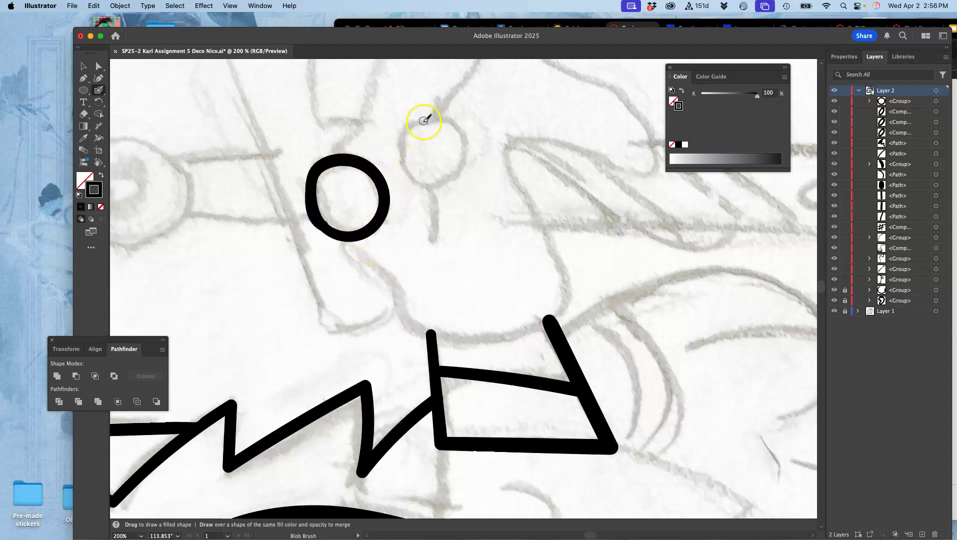
mouse_move(423, 121)
left_mouse_down()
mouse_move(402, 152)
mouse_move(407, 170)
mouse_move(437, 185)
mouse_move(459, 175)
left_mouse_up()
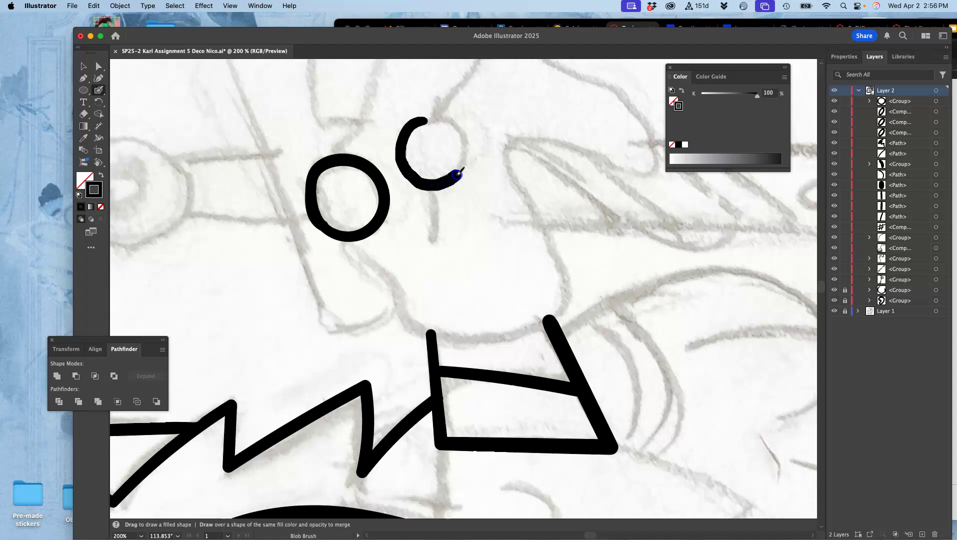
left_click_drag(439, 122, 427, 121)
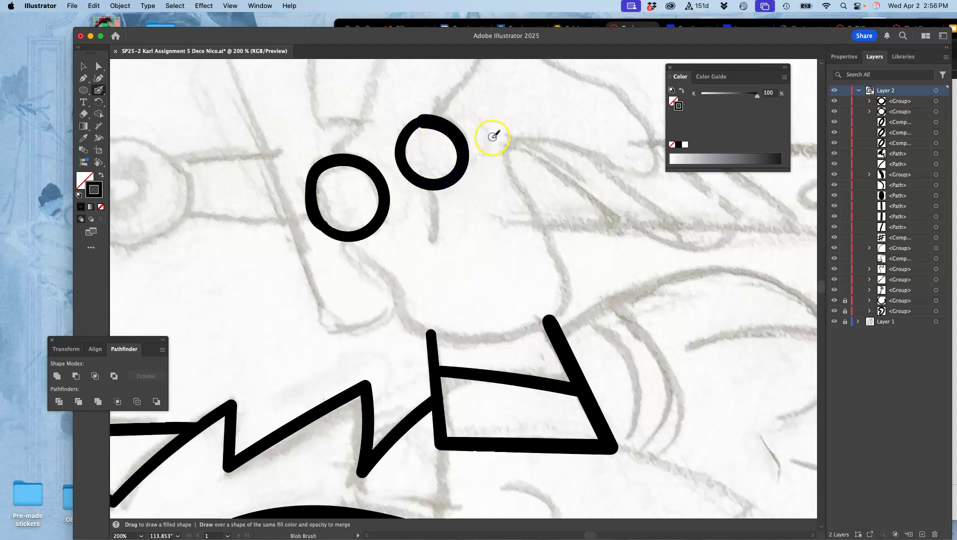
key("super+z")
key("super+z")
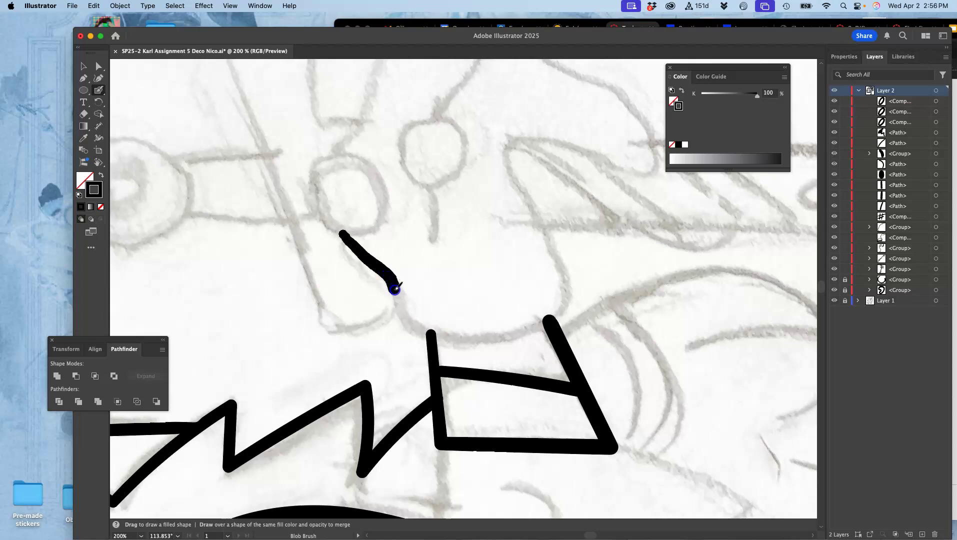
Try to ink the fist's lower outline from the lower finger circle across the cuff and up around the thumb, and undo the stroke
mouse_move(450, 331)
left_mouse_down()
mouse_move(523, 323)
mouse_move(567, 271)
mouse_move(555, 230)
mouse_move(526, 201)
mouse_move(512, 161)
mouse_move(568, 151)
mouse_move(606, 179)
mouse_move(634, 180)
mouse_move(652, 157)
mouse_move(644, 126)
mouse_move(611, 88)
mouse_move(551, 65)
left_mouse_up()
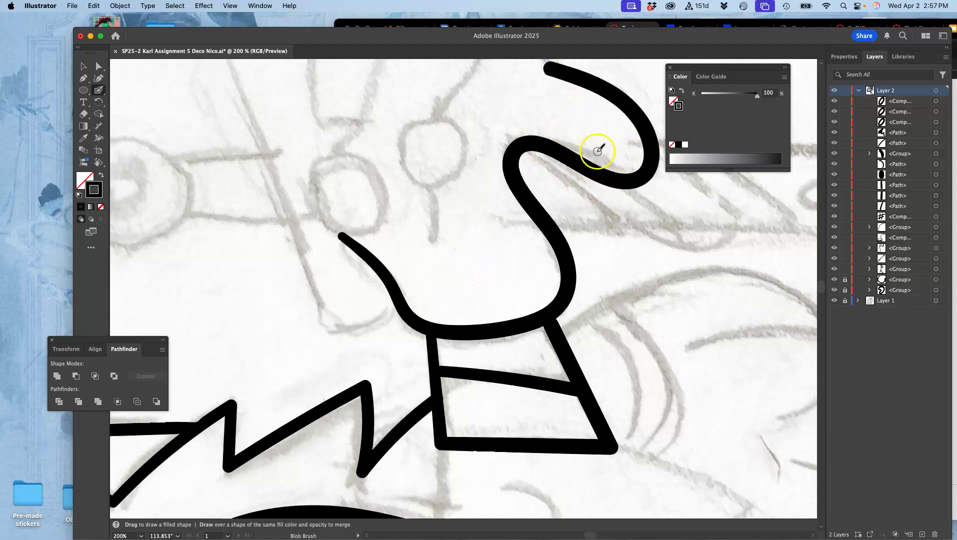
key("super+z")
Set the Blob Brush fidelity to the second stop from Accurate
double_click(102, 94)
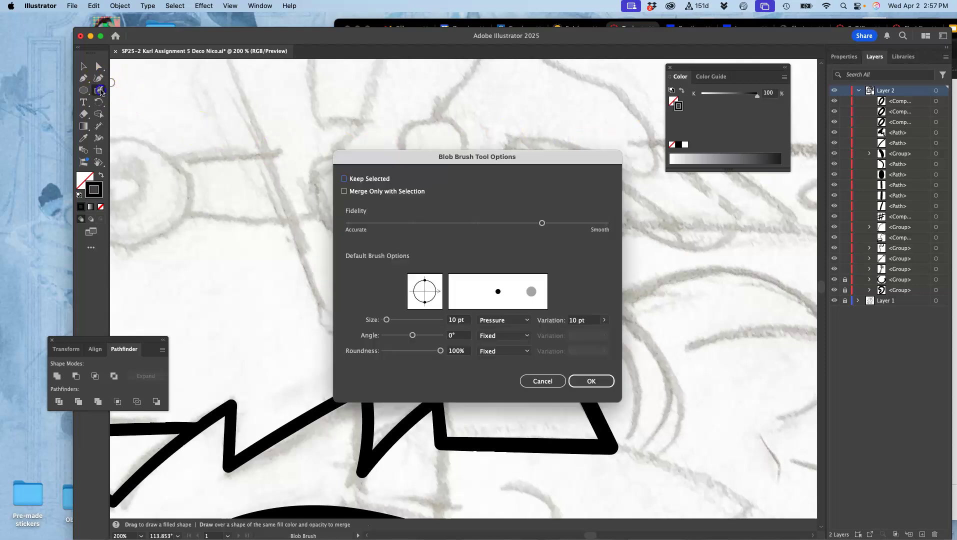
left_click(420, 224)
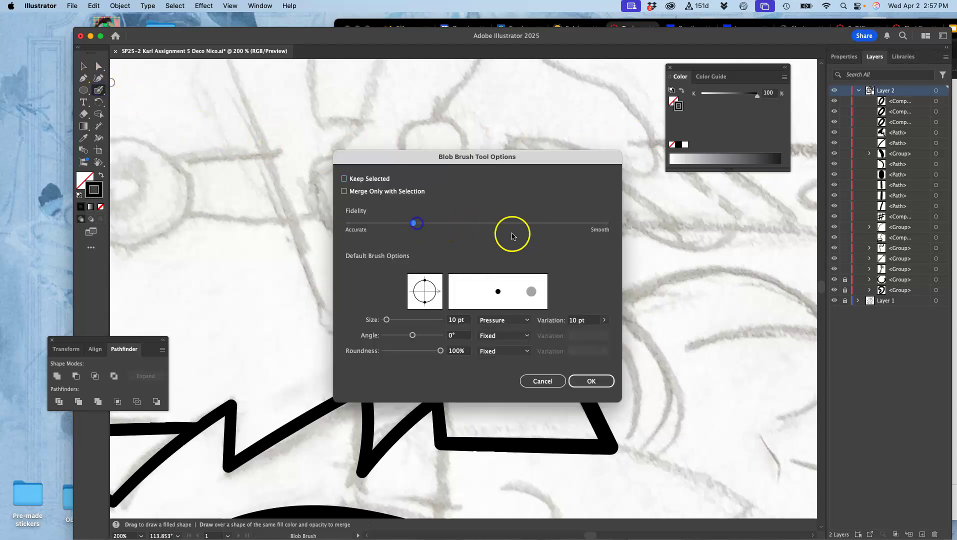
left_click(592, 381)
Ink the fist's first finger with the Blob Brush: its arched outline to the lower finger circle and the crease to the upper circle
scroll(540, 226, "up", 4)
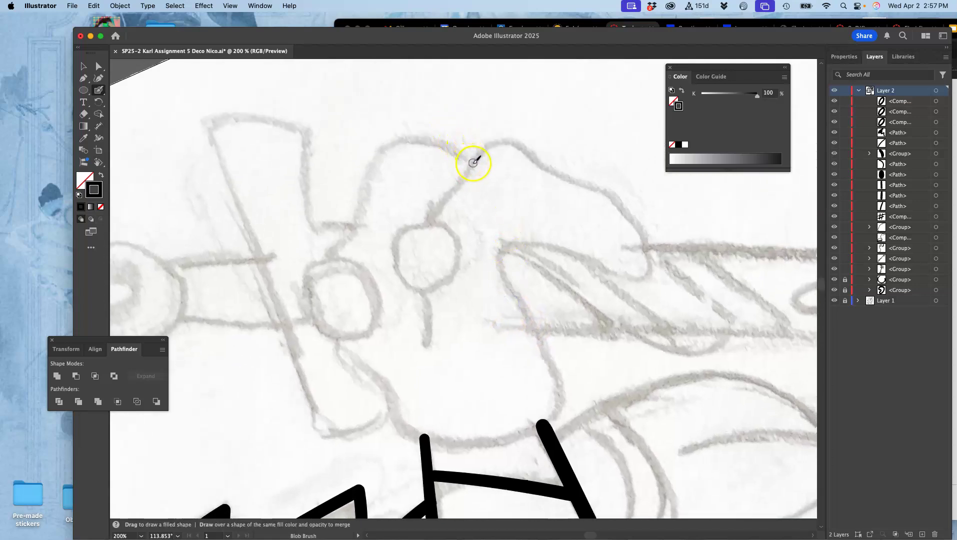
left_click_drag(472, 164, 428, 142)
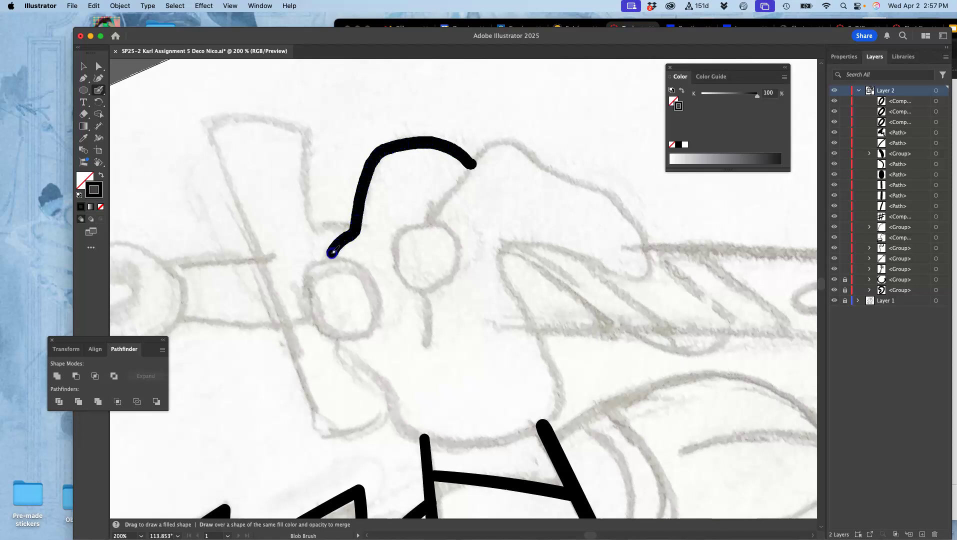
left_click_drag(330, 257, 331, 257)
mouse_move(472, 168)
left_mouse_down()
mouse_move(455, 207)
mouse_move(429, 223)
left_mouse_up()
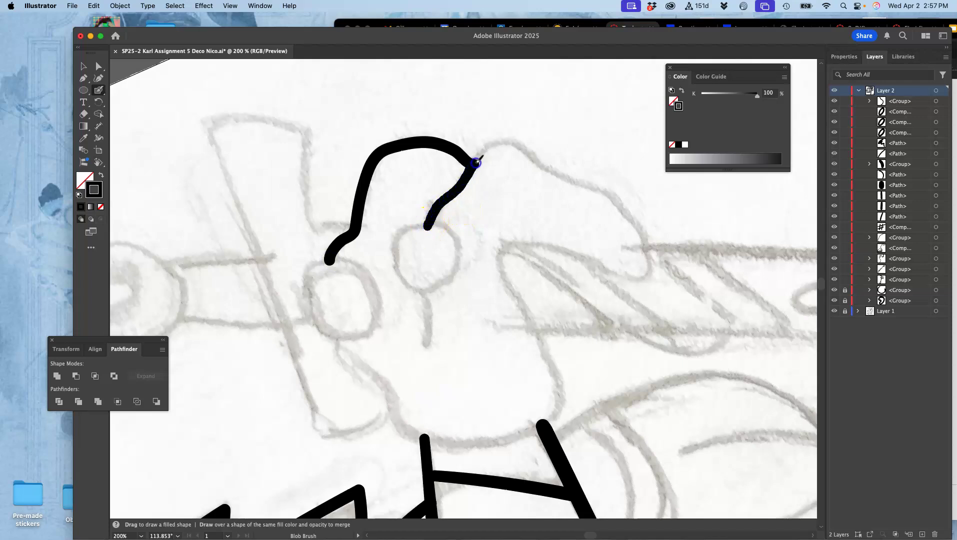
Ink the long finger's outline, around its tip and inner notch, and continue along the palm above the cuff to the lower finger circle
left_click_drag(554, 168, 606, 191)
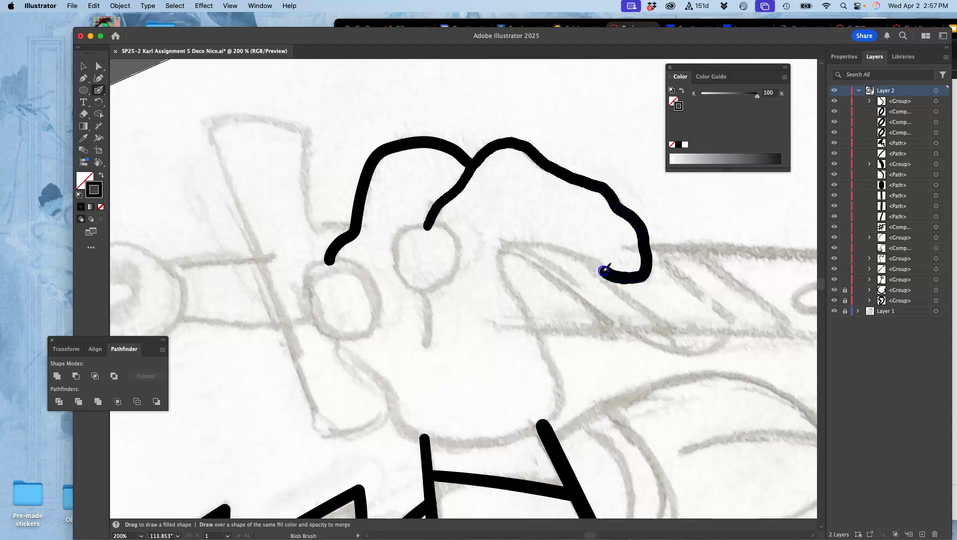
left_click_drag(553, 244, 521, 233)
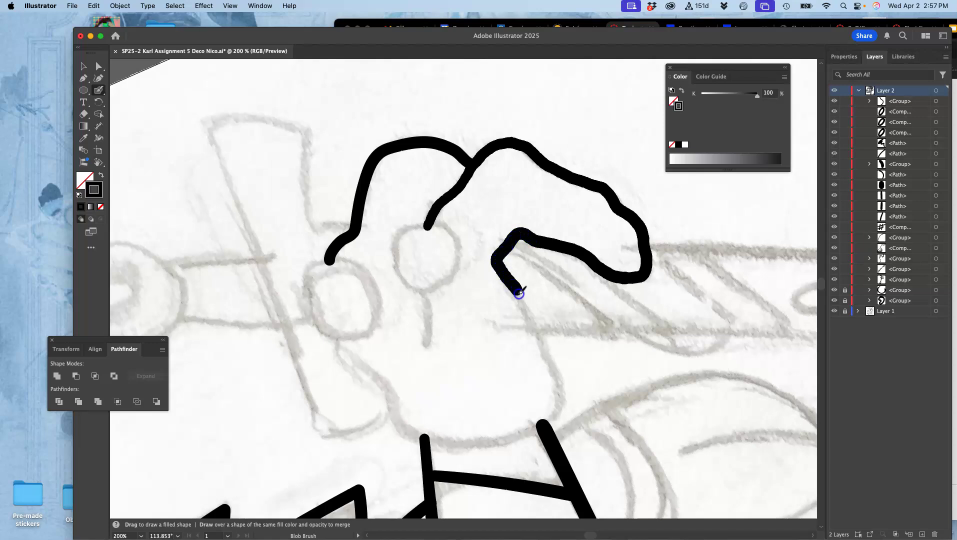
left_click_drag(534, 324, 555, 353)
left_click_drag(557, 407, 543, 420)
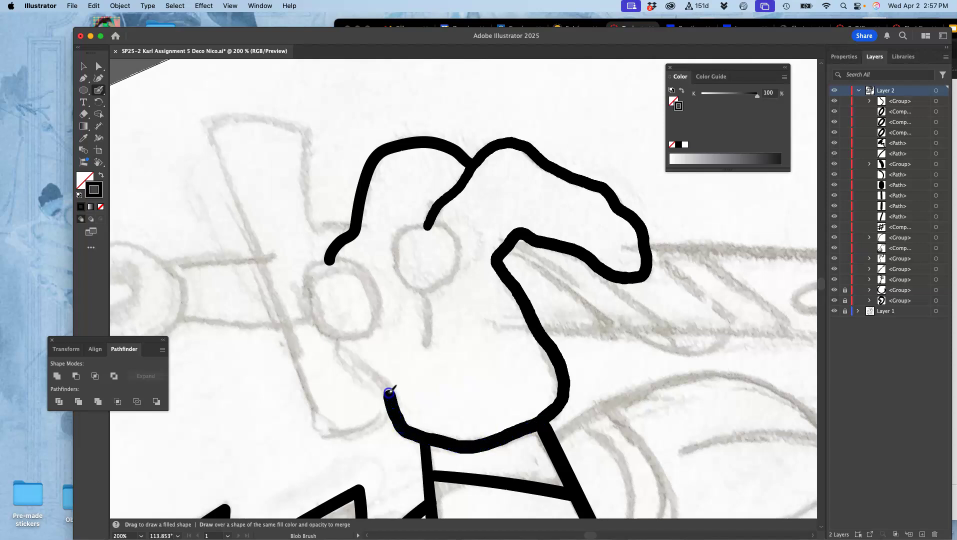
left_click_drag(337, 342, 334, 336)
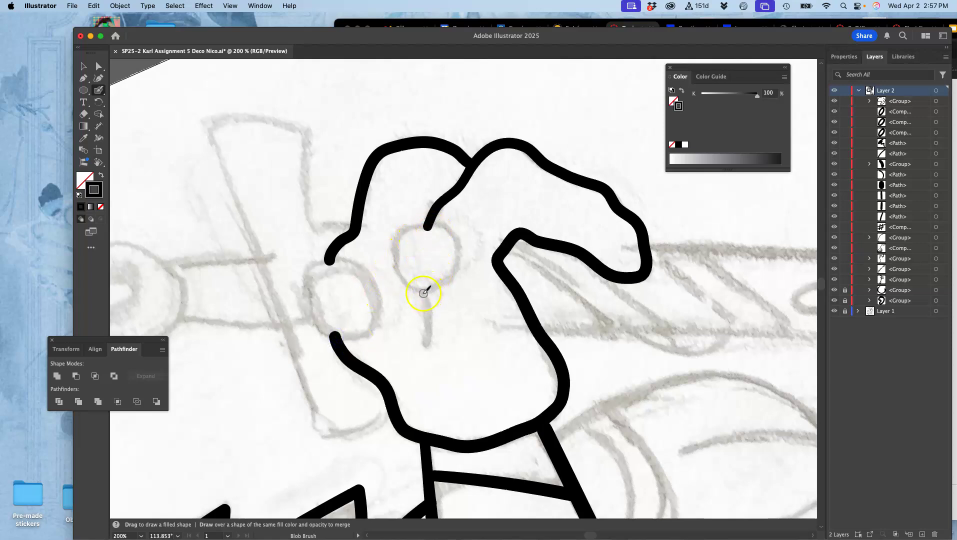
Try inking the short crease below the upper finger circle twice, undoing each stroke
left_click_drag(423, 331, 422, 347)
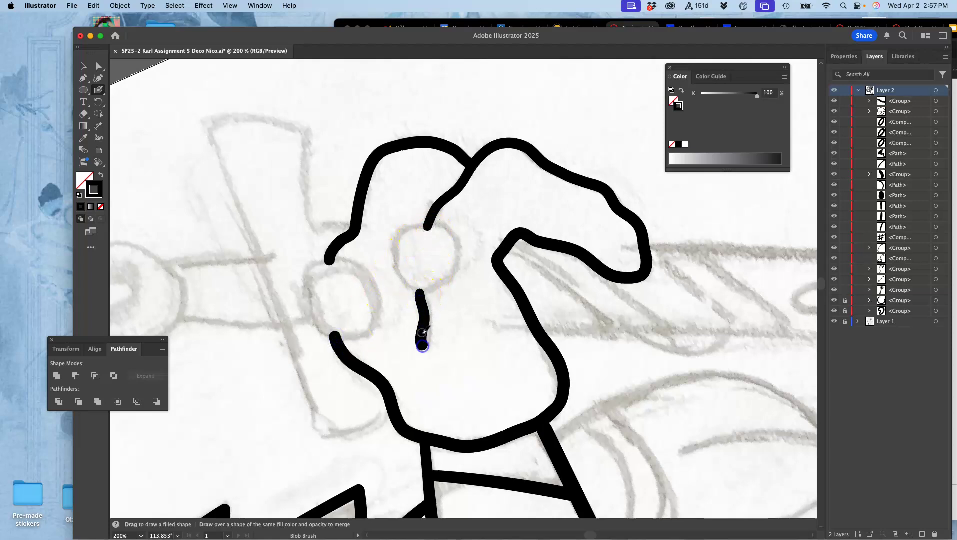
key("super+z")
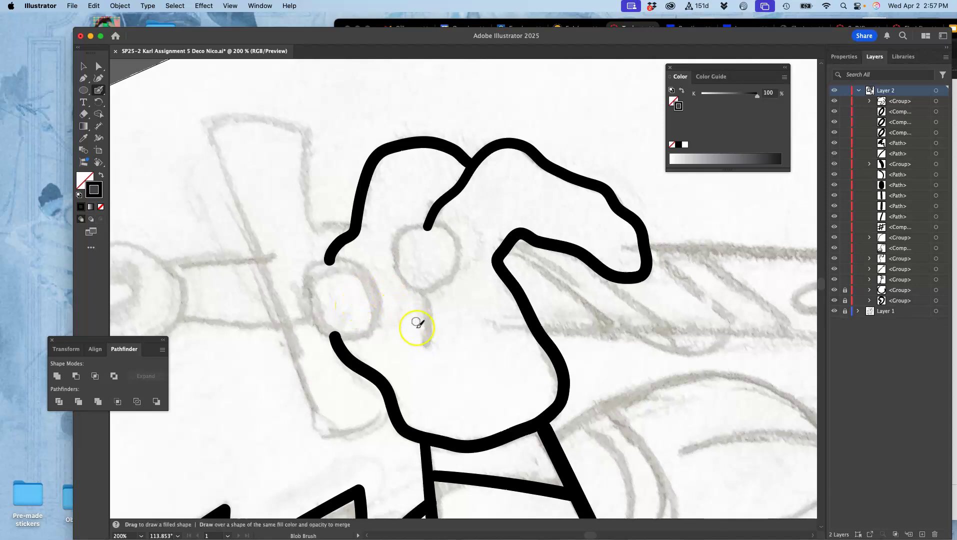
left_click_drag(423, 362, 422, 361)
left_click_drag(429, 320, 420, 289)
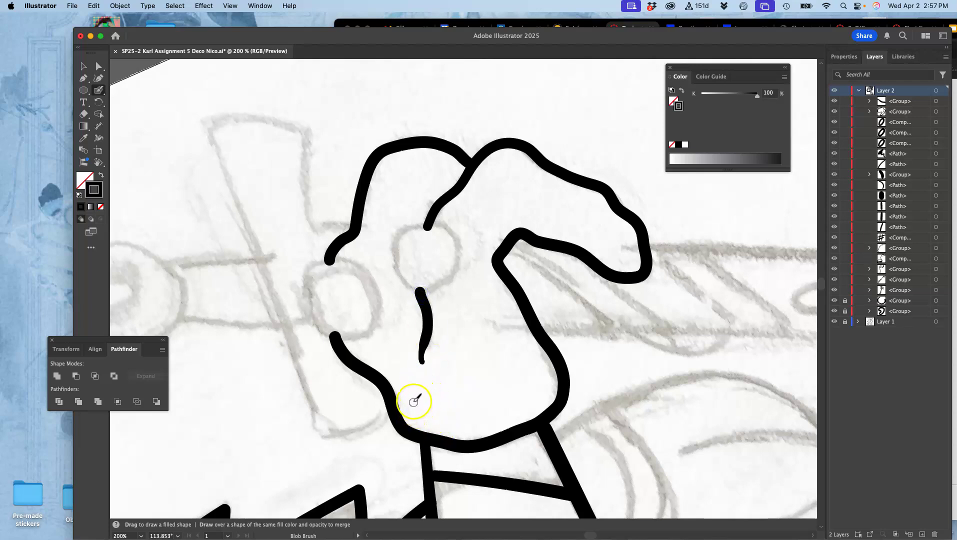
key("super+z")
Ink a short tapered crease running down from the sketched upper finger circle
left_click_drag(425, 345, 428, 329)
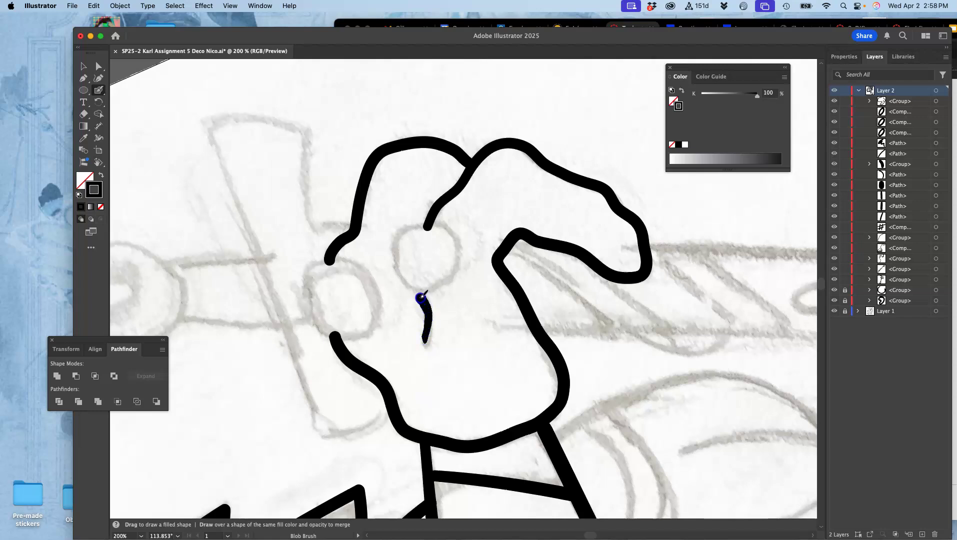
left_click_drag(419, 290, 415, 287)
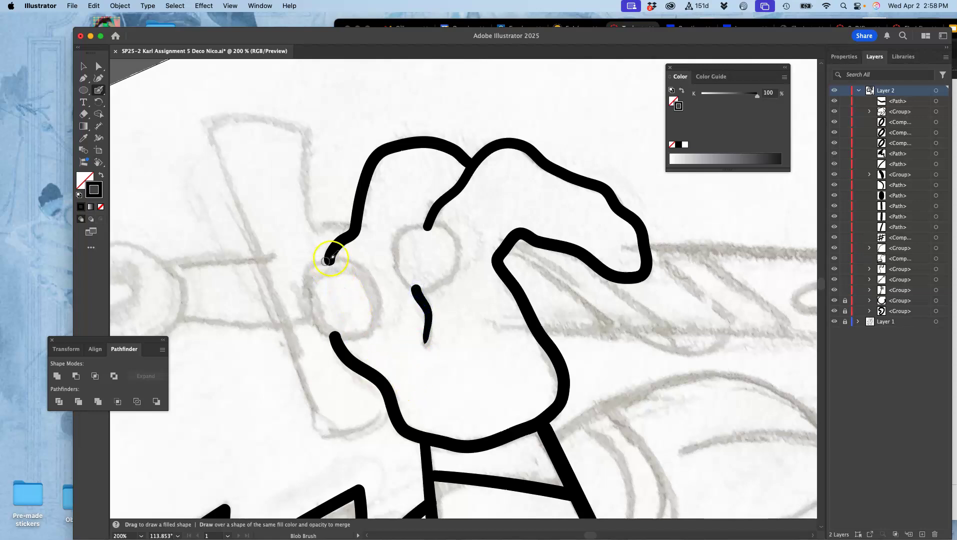
Try to ink the lower finger circle between the two open outline ends, undoing both attempts
mouse_move(329, 260)
left_mouse_down()
mouse_move(312, 311)
mouse_move(331, 338)
mouse_move(364, 328)
left_mouse_up()
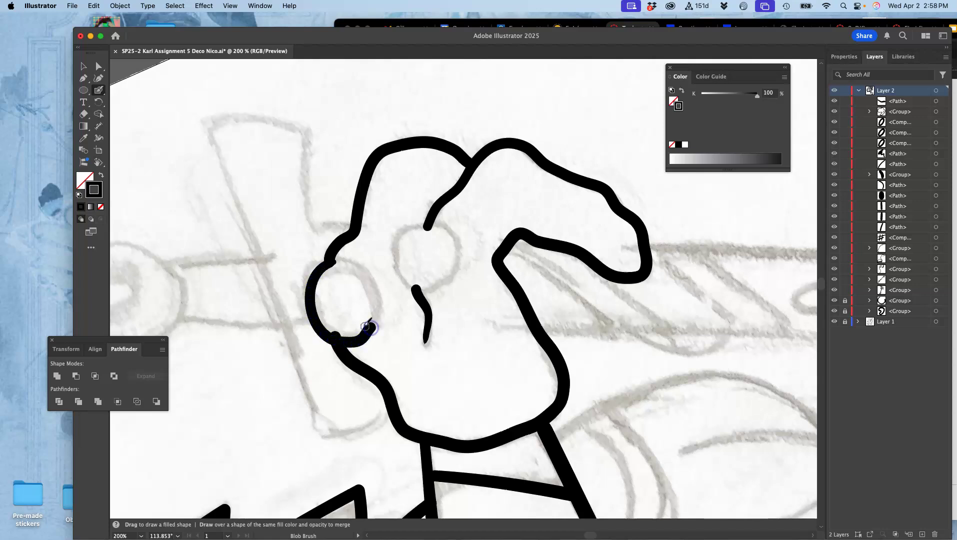
key("super+z")
mouse_move(308, 289)
left_mouse_down()
mouse_move(320, 321)
mouse_move(334, 325)
left_mouse_up()
key("super+z")
Ink both finger circles as closed rings joined to the fist's outline, undoing and redrawing the upper ring
mouse_move(331, 261)
left_mouse_down()
mouse_move(304, 292)
mouse_move(315, 322)
left_mouse_up()
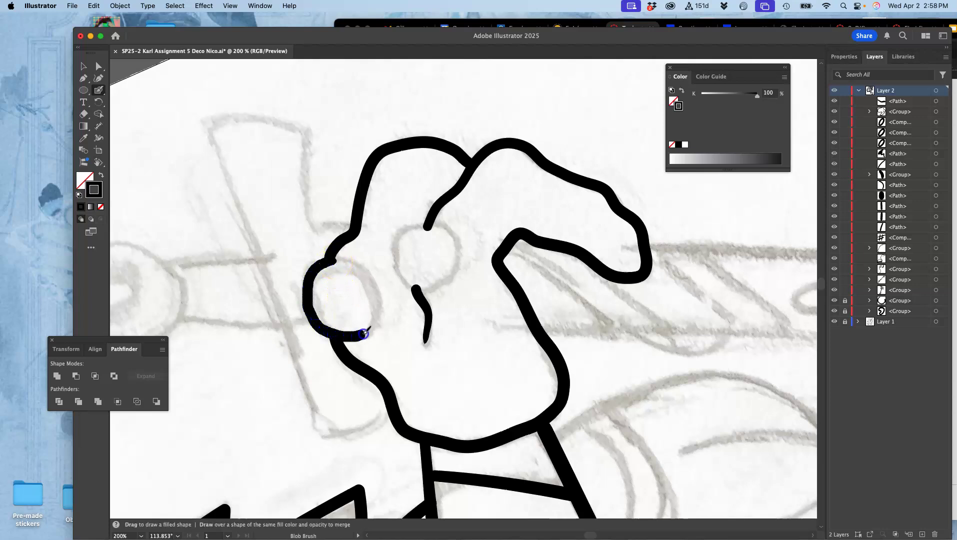
mouse_move(373, 306)
left_mouse_down()
mouse_move(362, 269)
mouse_move(329, 262)
left_mouse_up()
mouse_move(427, 227)
left_mouse_down()
mouse_move(396, 252)
mouse_move(400, 267)
mouse_move(423, 284)
mouse_move(452, 260)
mouse_move(428, 220)
left_mouse_up()
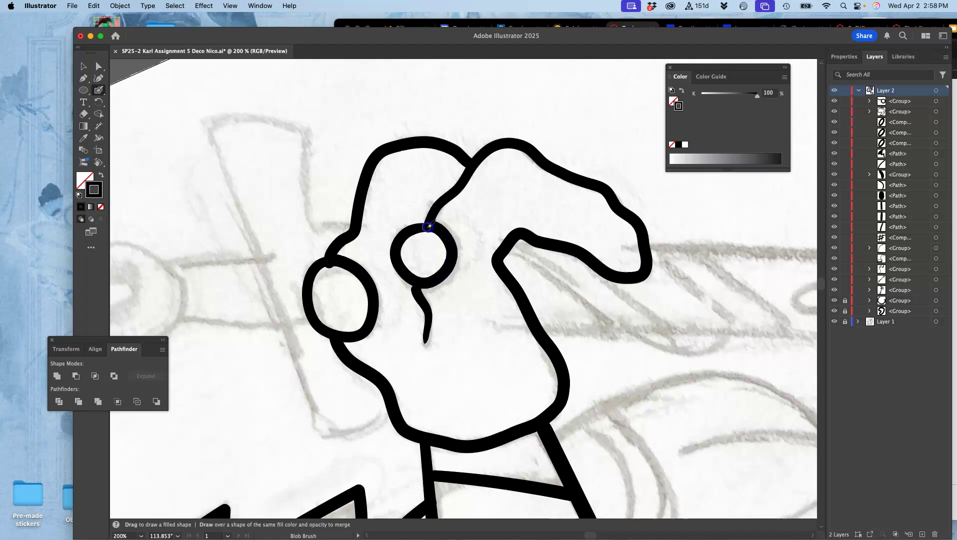
key("super+z")
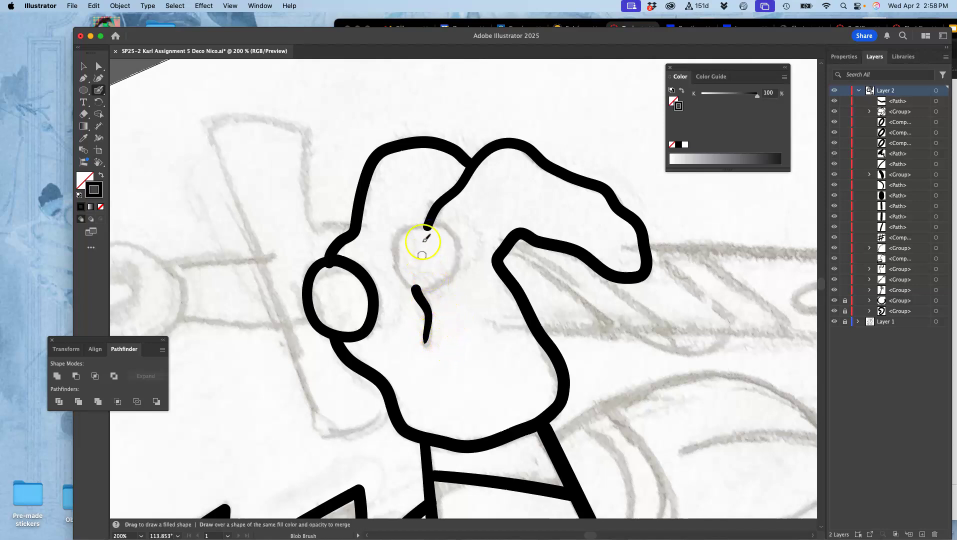
mouse_move(426, 226)
left_mouse_down()
mouse_move(402, 242)
mouse_move(400, 269)
mouse_move(428, 287)
mouse_move(456, 272)
mouse_move(428, 228)
left_mouse_up()
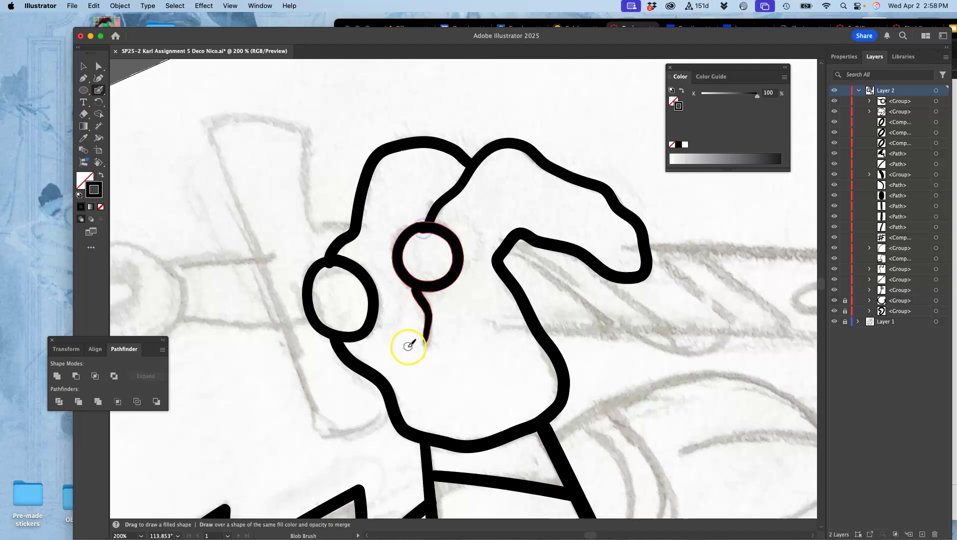
Smooth the bumps on the inner edges of both finger rings by redrawing those edges with the Pencil tool
key("space")
mouse_move(450, 328)
left_mouse_down()
mouse_move(502, 201)
mouse_move(483, 280)
left_mouse_up()
key("super+equal")
key("super+equal")
key("space")
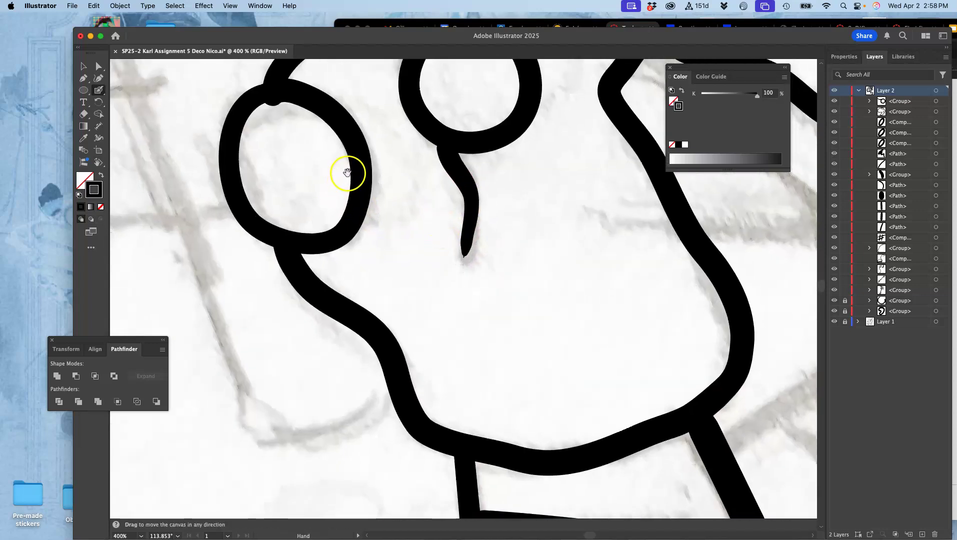
left_click_drag(349, 171, 398, 274)
mouse_move(98, 90)
left_mouse_down()
mouse_move(100, 107)
mouse_move(131, 118)
left_mouse_up()
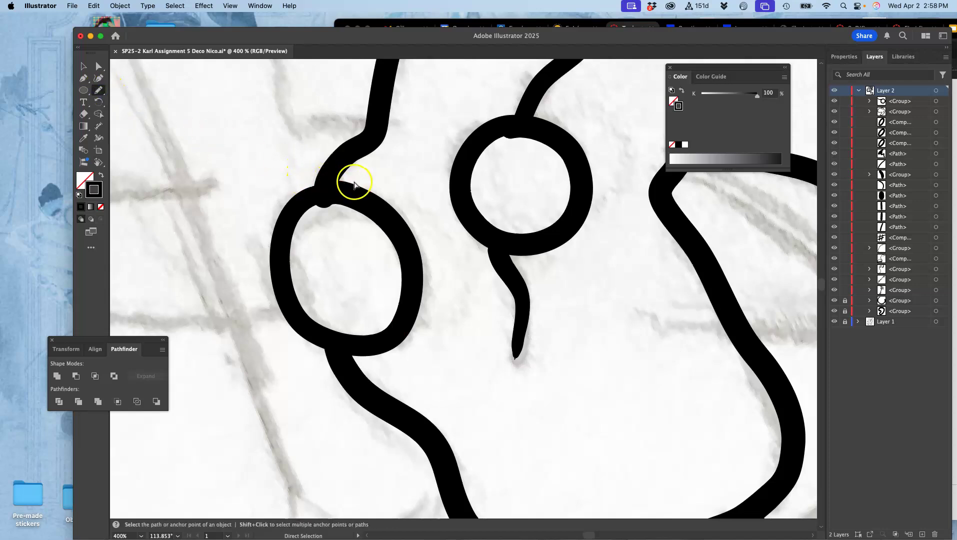
left_click(310, 200, "super")
left_click_drag(311, 202, 311, 206)
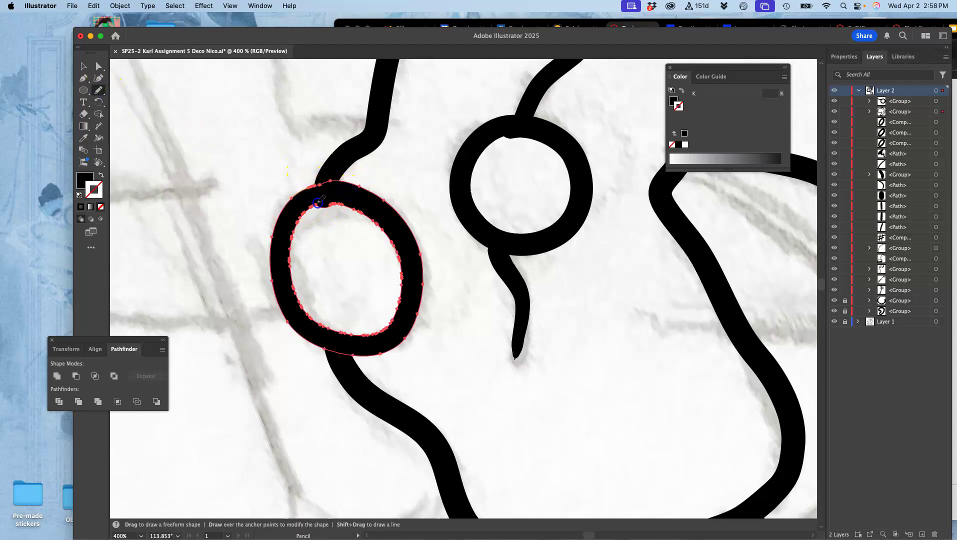
left_click(526, 129, "super")
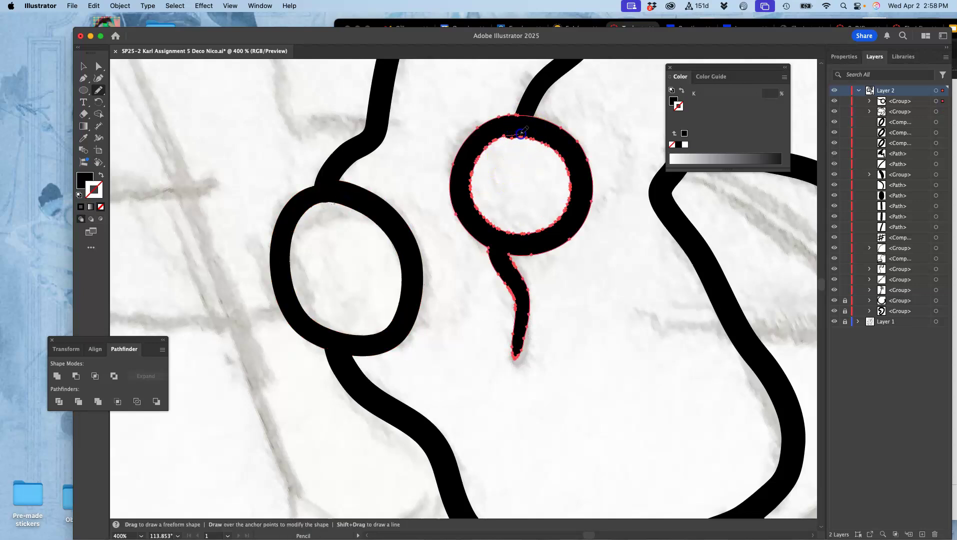
left_click_drag(533, 134, 540, 137)
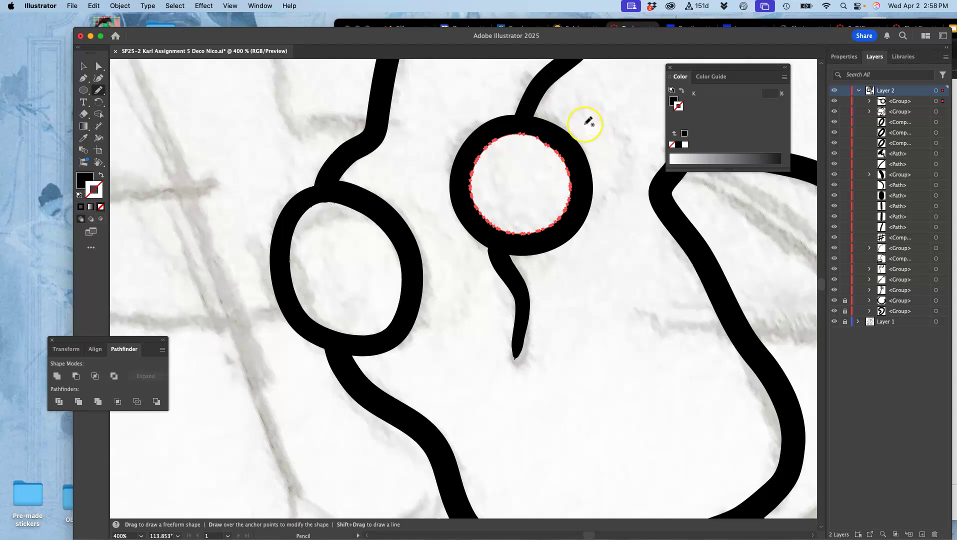
Ink the tapered tail with the Blob Brush: both sides up to its pointed tip above the sword, plus its two edges below the sword
key("super+minus")
key("super+minus")
key("super+minus")
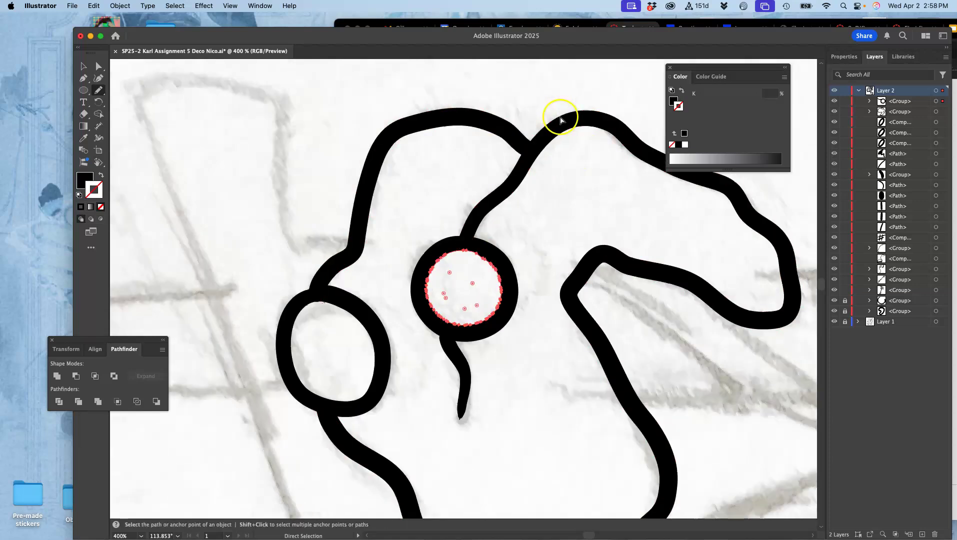
key("super+minus")
left_click_drag(530, 325, 525, 213)
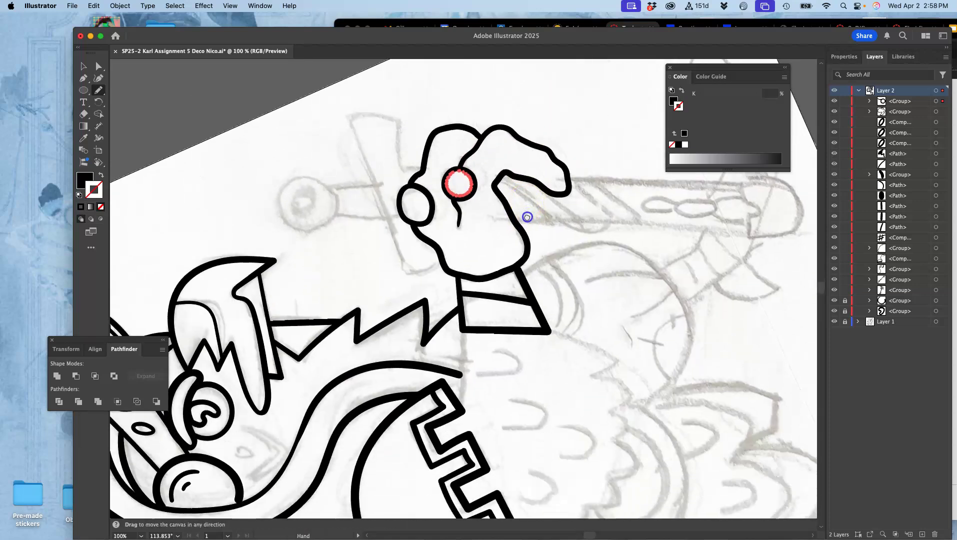
mouse_move(465, 274)
left_mouse_down()
mouse_move(476, 191)
mouse_move(327, 203)
left_mouse_up()
mouse_move(516, 220)
left_mouse_down()
mouse_move(434, 306)
mouse_move(408, 380)
left_mouse_up()
left_click(99, 91)
left_click_drag(100, 92, 128, 102)
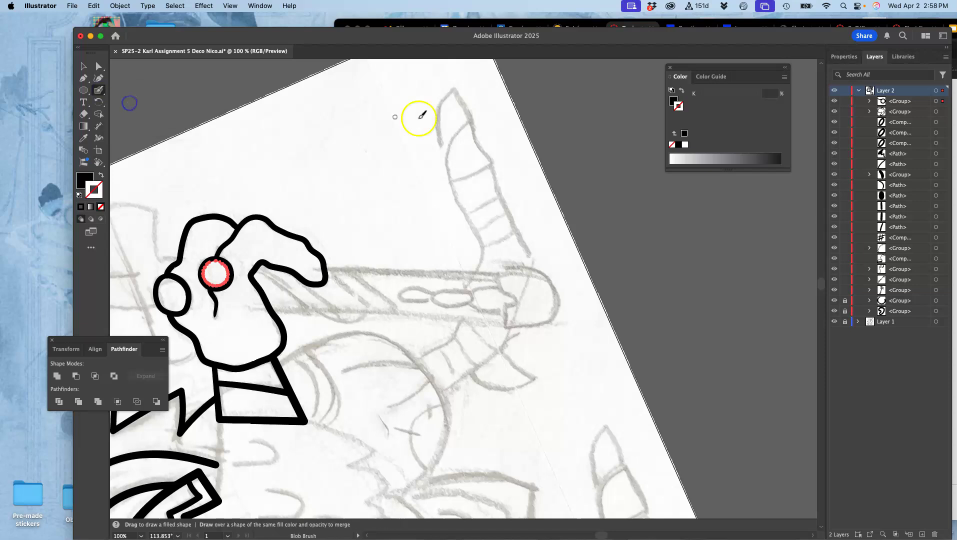
left_click_drag(472, 125, 472, 119)
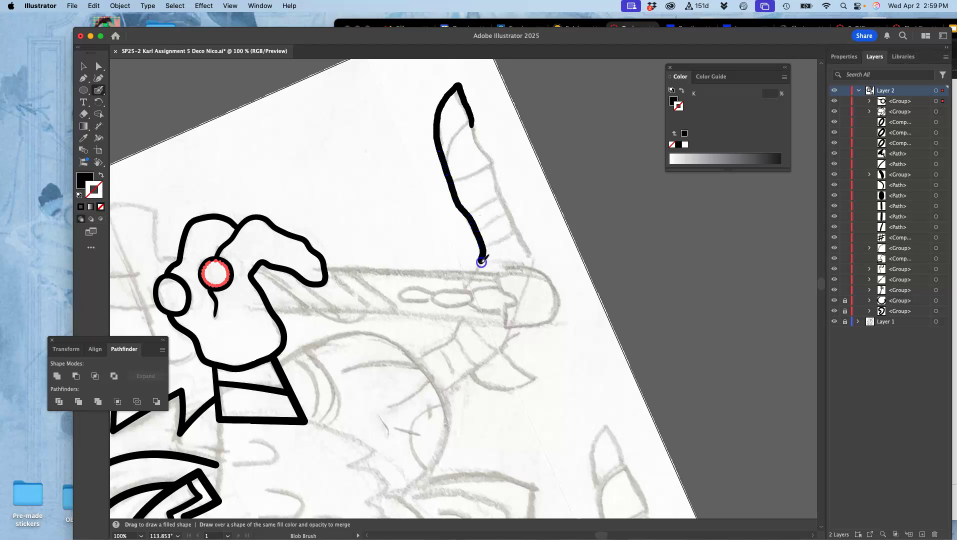
left_click_drag(479, 269, 479, 270)
left_click_drag(472, 124, 472, 125)
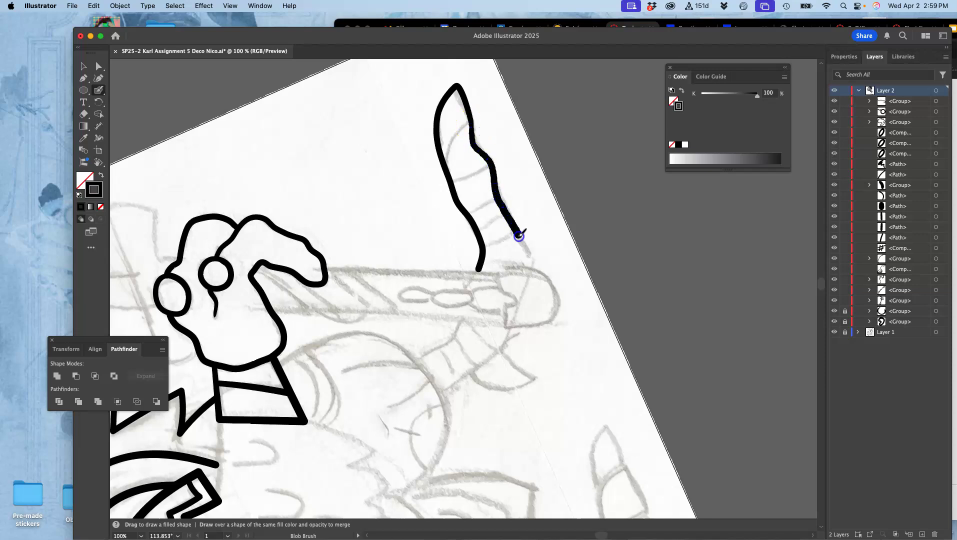
left_click_drag(531, 267, 529, 270)
left_click_drag(423, 358, 418, 359)
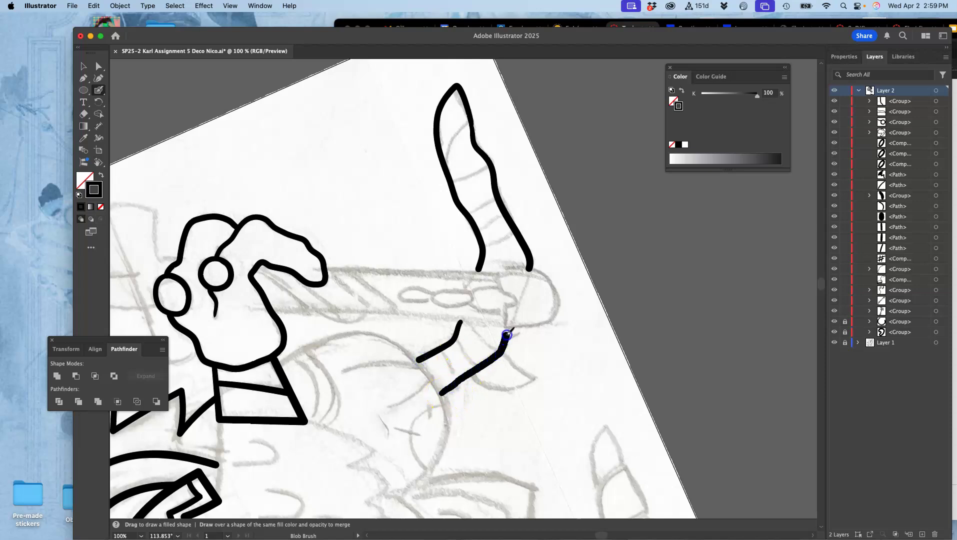
left_click_drag(509, 331, 509, 329)
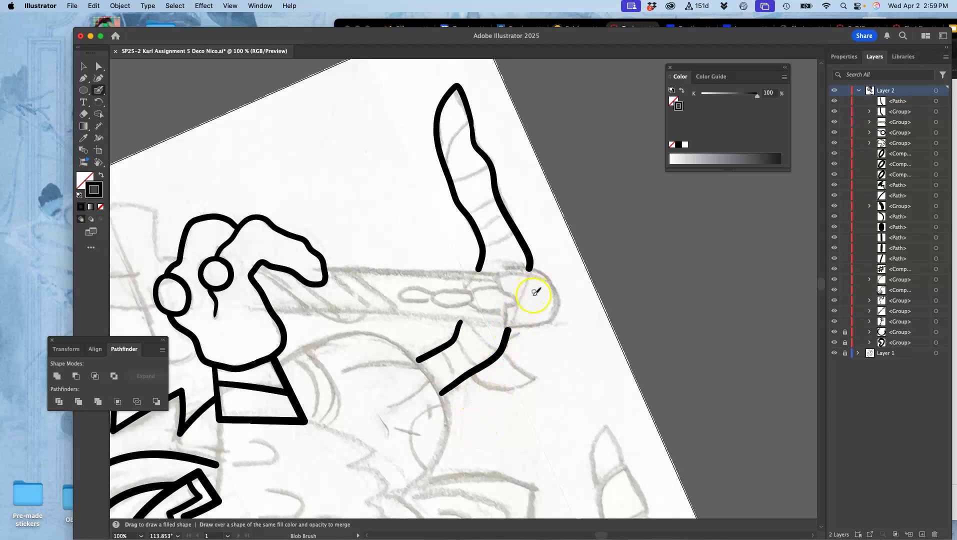
Ink the curved bands across the tail, five on the section above the sword and the remaining ones on the section below
left_click_drag(444, 164, 470, 122)
left_click_drag(451, 181, 487, 167)
left_click_drag(469, 211, 495, 197)
left_click_drag(479, 230, 505, 211)
left_click_drag(484, 243, 511, 229)
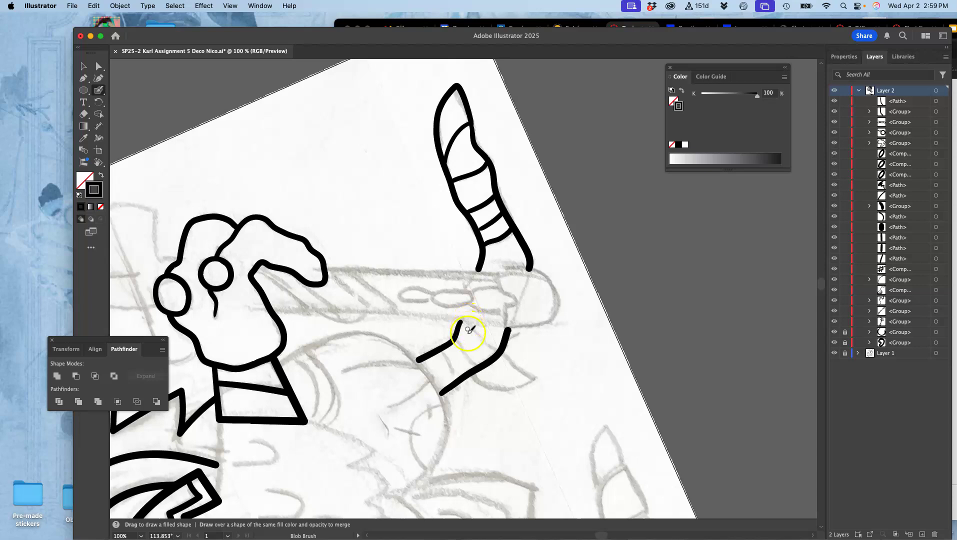
mouse_move(446, 351)
left_mouse_down()
mouse_move(458, 378)
mouse_move(459, 348)
mouse_move(472, 366)
mouse_move(462, 319)
left_mouse_up()
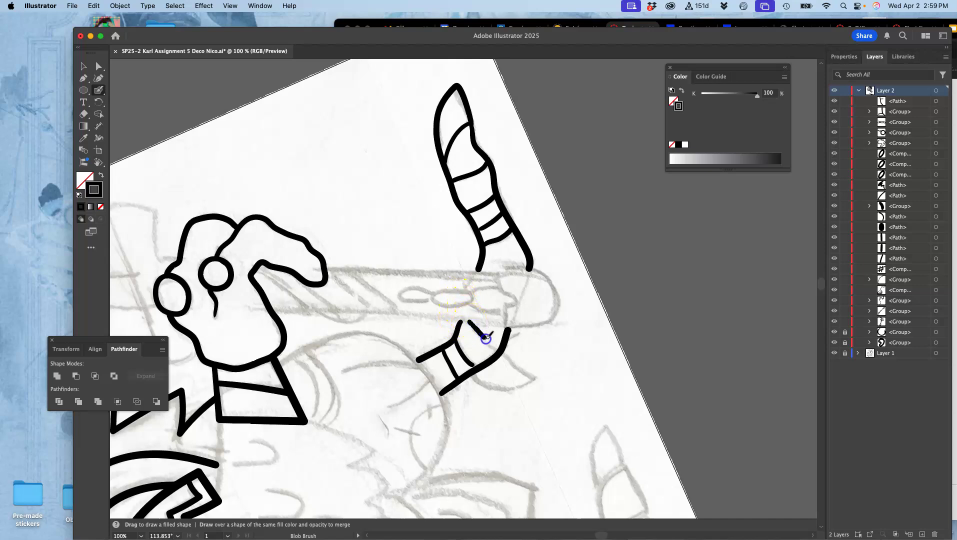
mouse_move(500, 346)
left_mouse_down()
mouse_move(462, 342)
mouse_move(452, 278)
left_mouse_up()
Ink the furry shape below the wrist cuff: its smooth edge down to the zipper and its jagged edge around to the zipper's lower end
key("space")
mouse_move(459, 348)
left_mouse_down()
mouse_move(434, 280)
mouse_move(474, 199)
mouse_move(537, 218)
left_mouse_up()
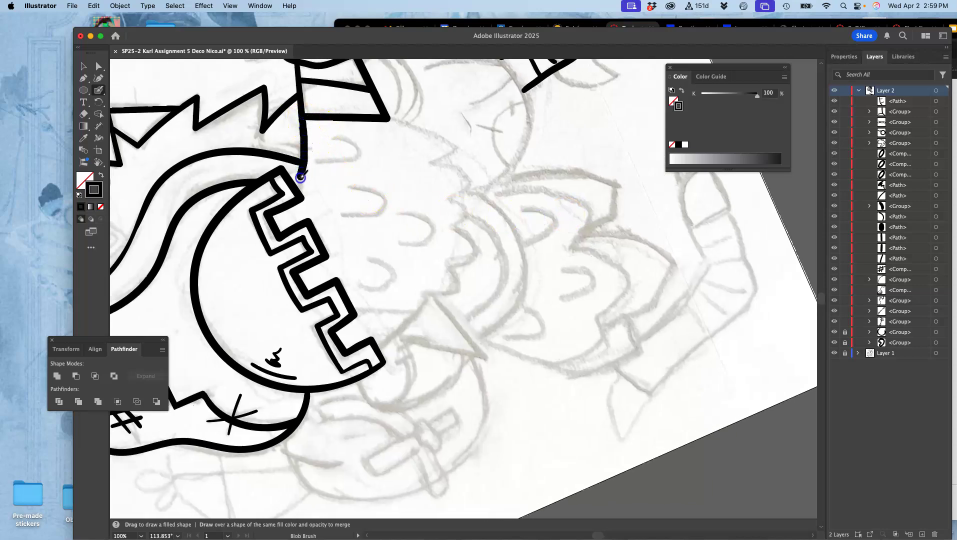
left_click_drag(297, 185, 297, 186)
left_click_drag(401, 124, 436, 139)
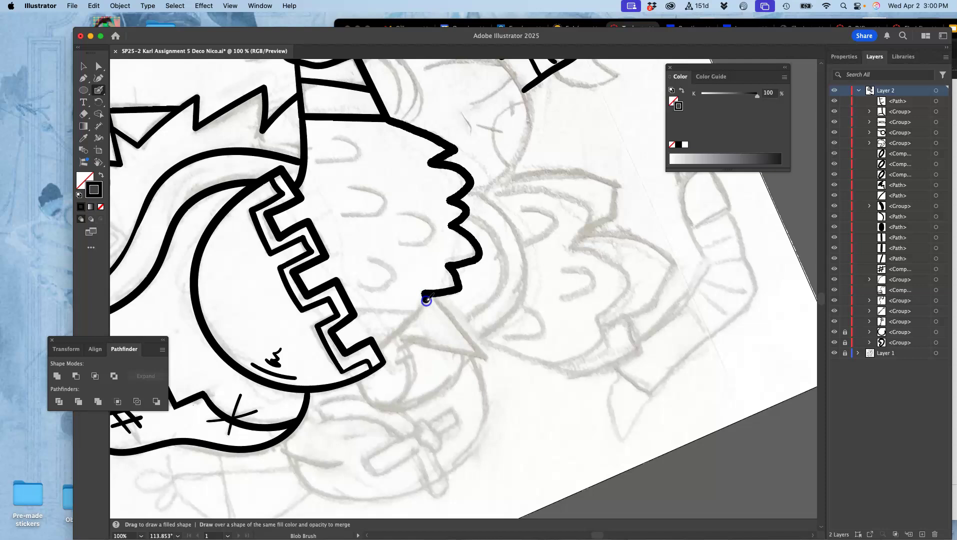
left_click_drag(380, 344, 381, 344)
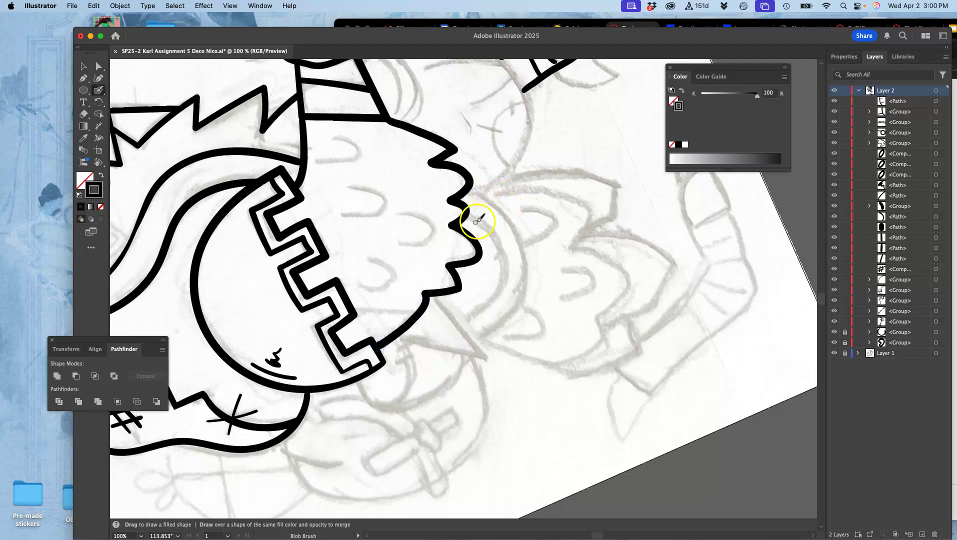
left_click_drag(466, 216, 508, 270)
left_click_drag(467, 324, 463, 322)
key("super+z")
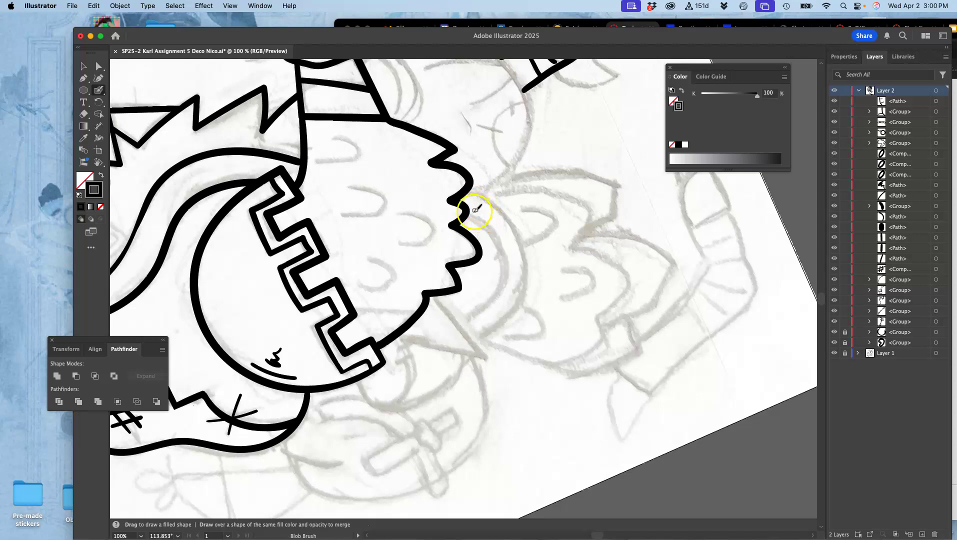
Ink the inner and outer curved bands beside the jagged fur edge, and close their lower ends with a straight slanted line
left_click_drag(462, 214, 474, 218)
left_click_drag(502, 254, 503, 284)
left_click_drag(460, 323, 460, 323)
mouse_move(473, 185)
left_mouse_down()
mouse_move(518, 230)
mouse_move(529, 272)
mouse_move(519, 313)
left_mouse_up()
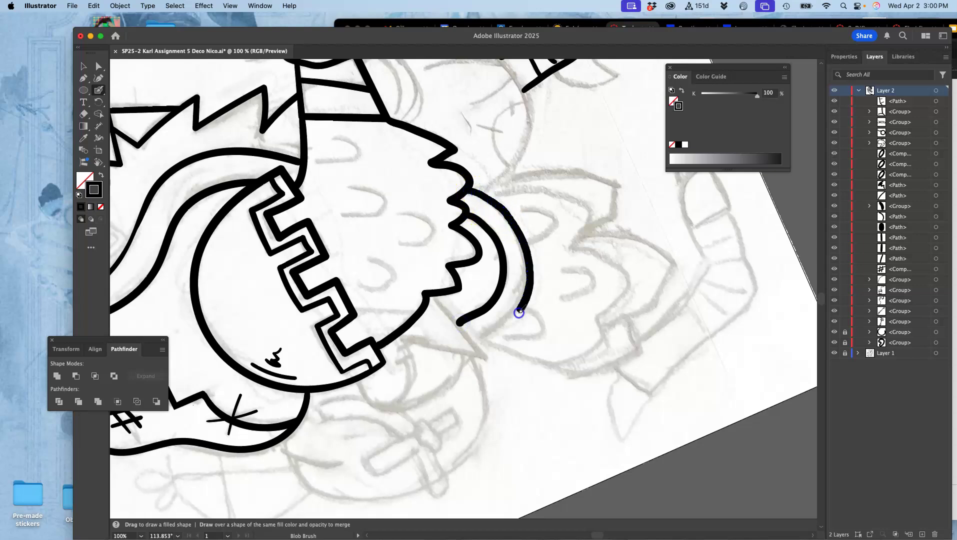
left_click_drag(473, 340, 473, 341)
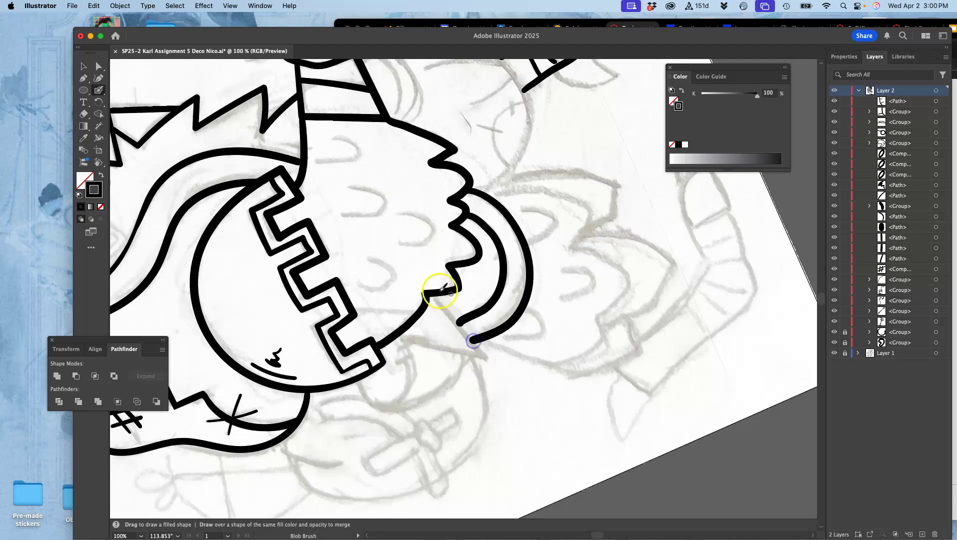
left_click_drag(434, 297, 435, 298)
left_click_drag(481, 356, 481, 356)
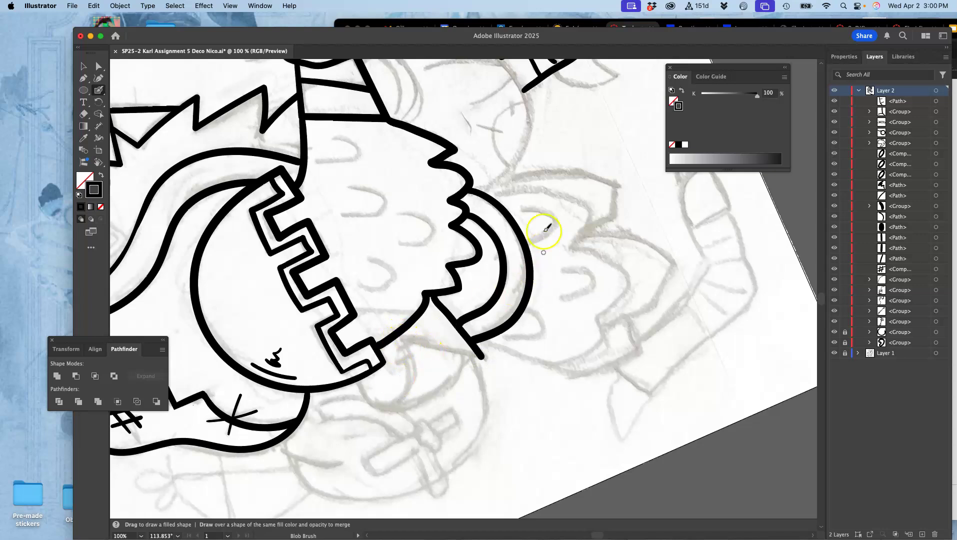
Ink the rounded outline that arcs from the wrist cuff over to the tail's base and down towards the curved bands
key("space")
left_click_drag(504, 155, 524, 292)
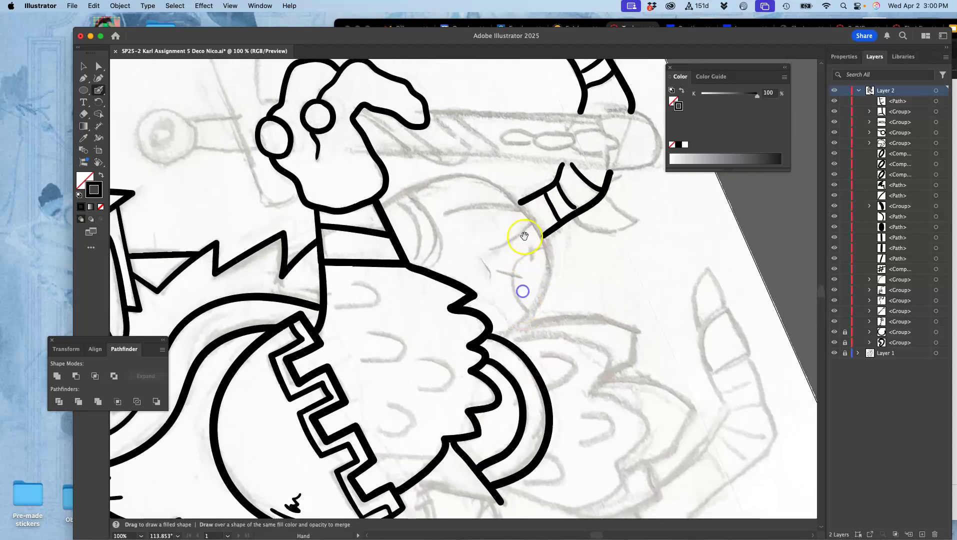
left_click_drag(384, 205, 407, 194)
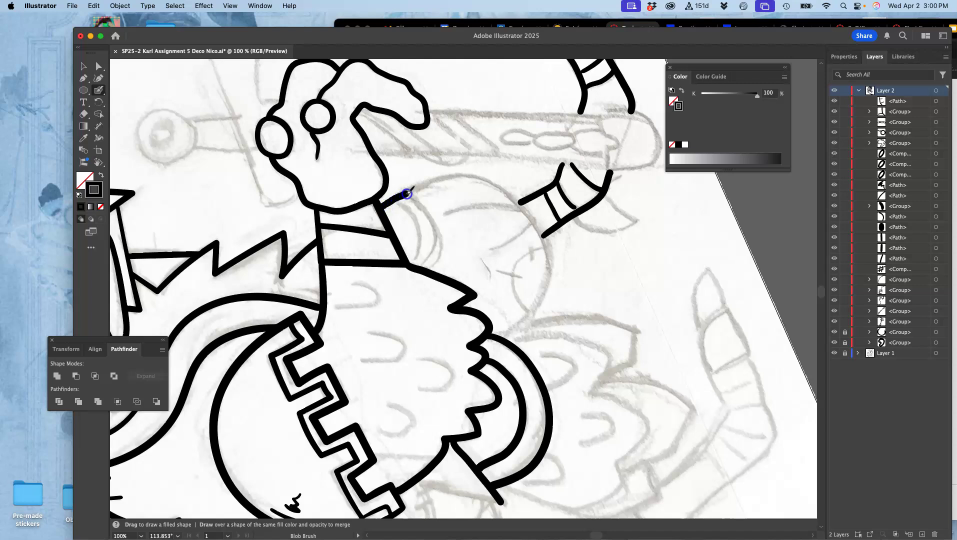
left_click_drag(458, 176, 493, 183)
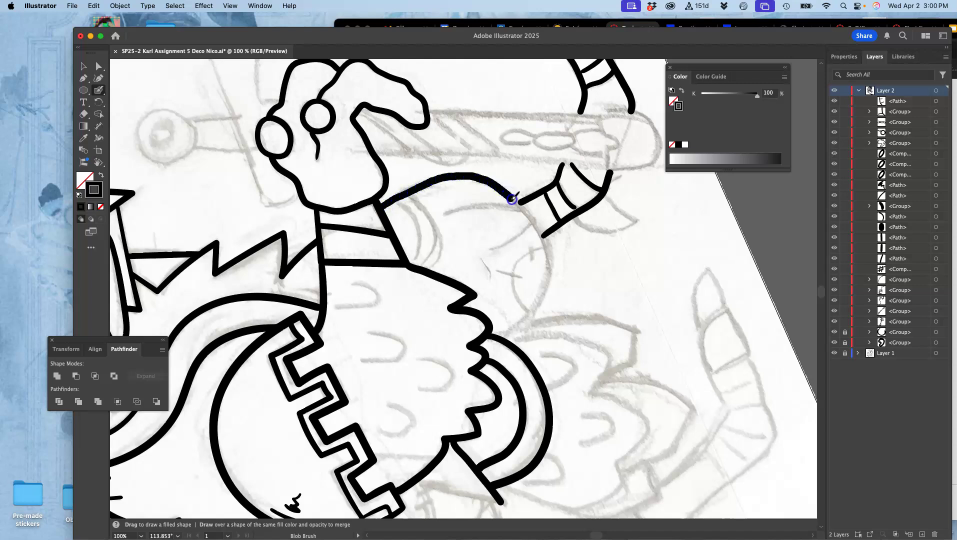
left_click_drag(548, 273, 524, 321)
Ink two curved bands inside the rounded outline, next to the wrist cuff
mouse_move(418, 204)
left_mouse_down()
mouse_move(396, 200)
mouse_move(414, 264)
left_mouse_up()
left_click_drag(416, 199, 415, 199)
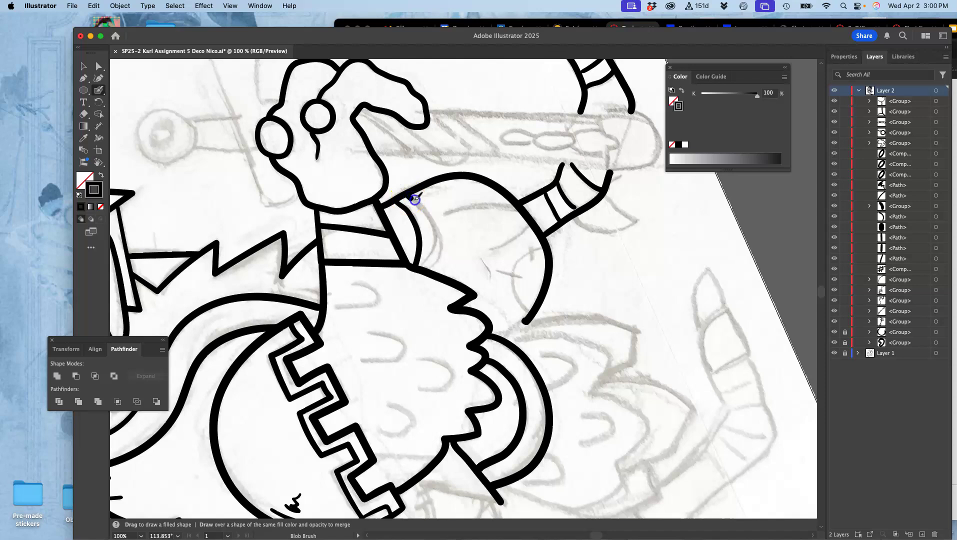
left_click_drag(434, 252, 427, 270)
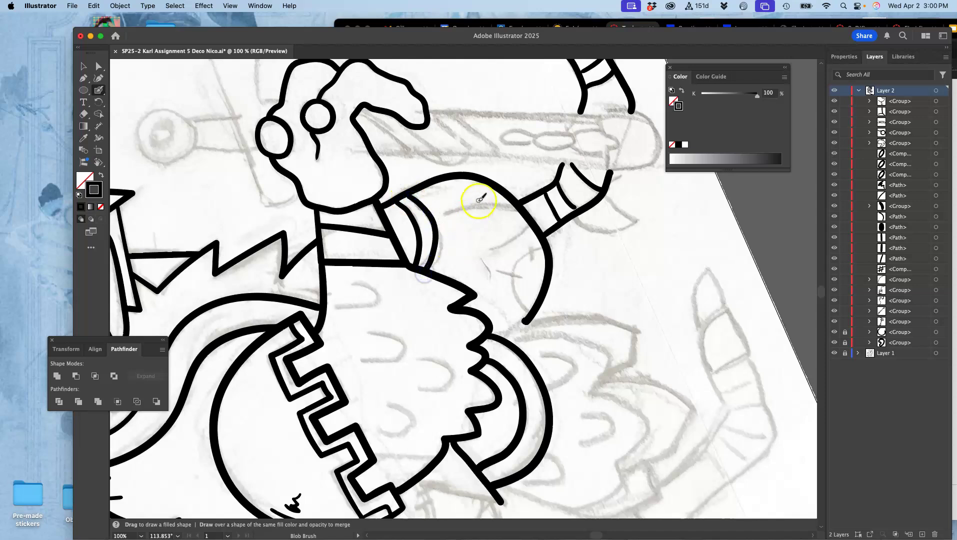
Ink the stitched patch along the rounded outline's inner edge and two crease lines running in from the tail's base
mouse_move(498, 271)
left_mouse_down()
mouse_move(522, 278)
mouse_move(529, 248)
mouse_move(533, 263)
left_mouse_up()
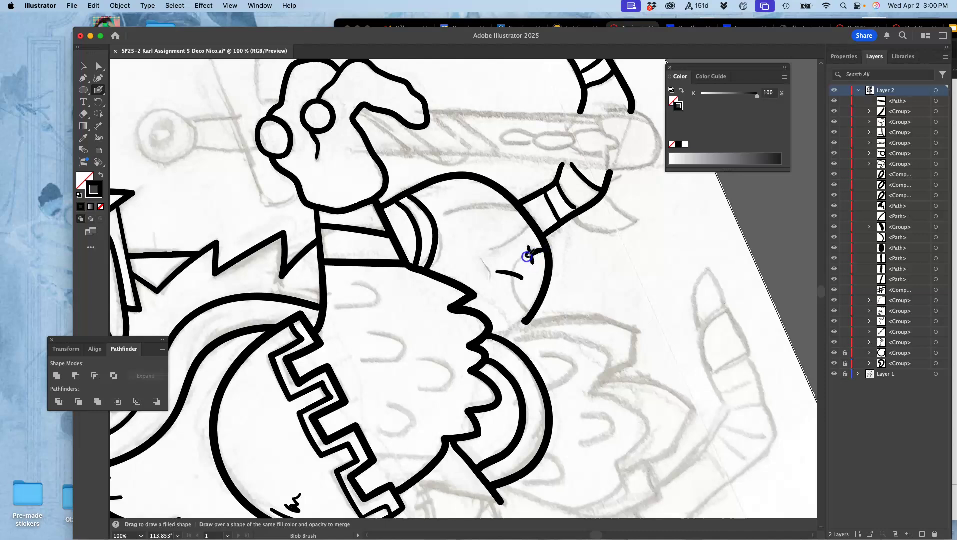
left_click_drag(520, 301, 526, 318)
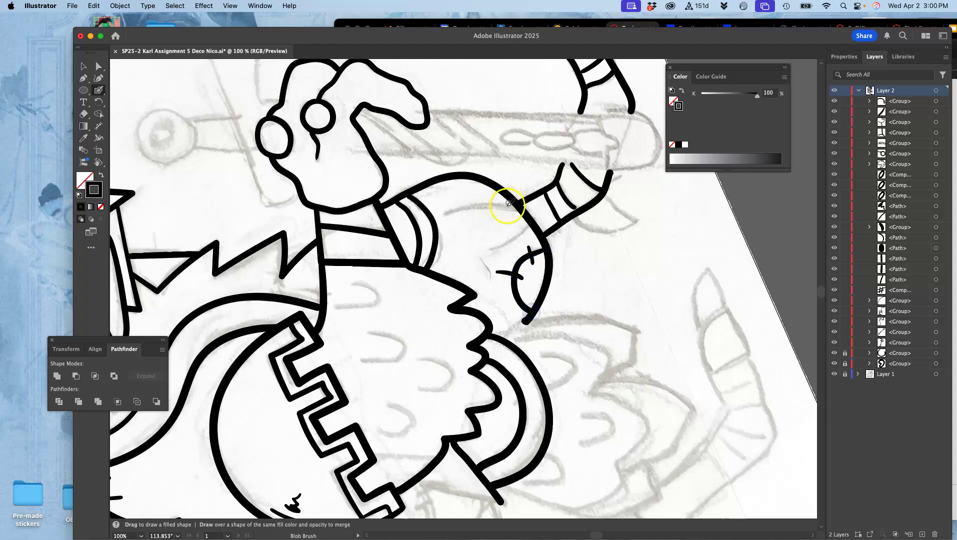
left_click_drag(445, 214, 519, 206)
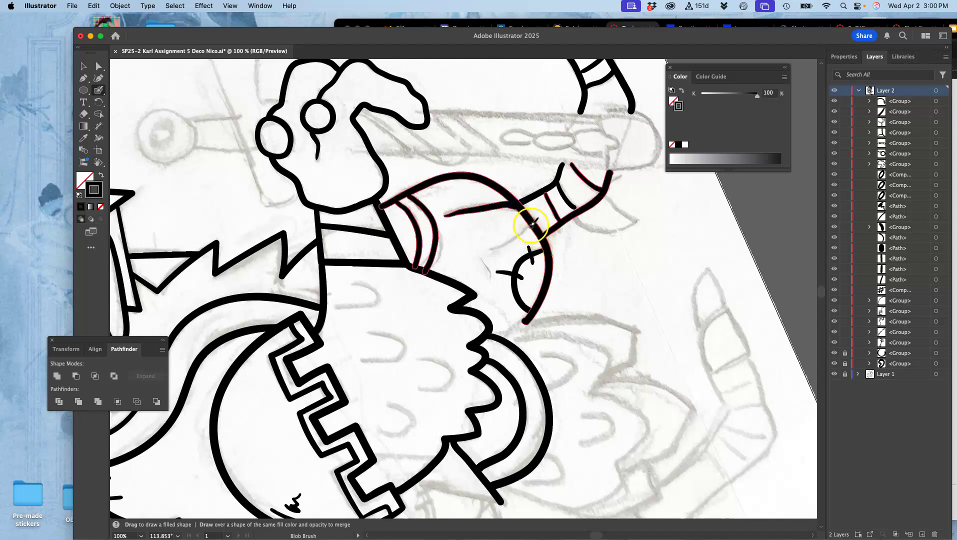
left_click_drag(488, 256, 531, 223)
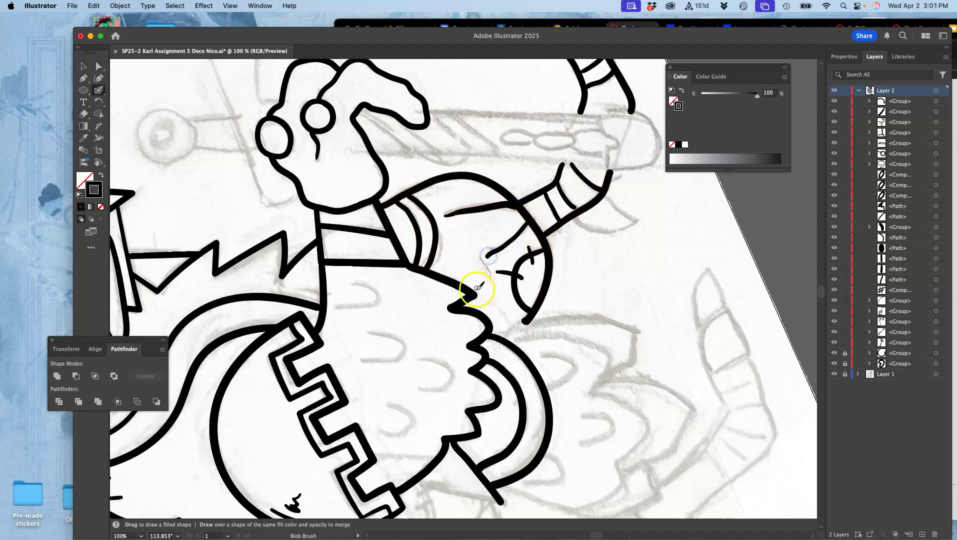
Undo the crease lines, stitched patch and cuff bands, and check the Blob Brush options without changing them
key("super+z")
key("super+z")
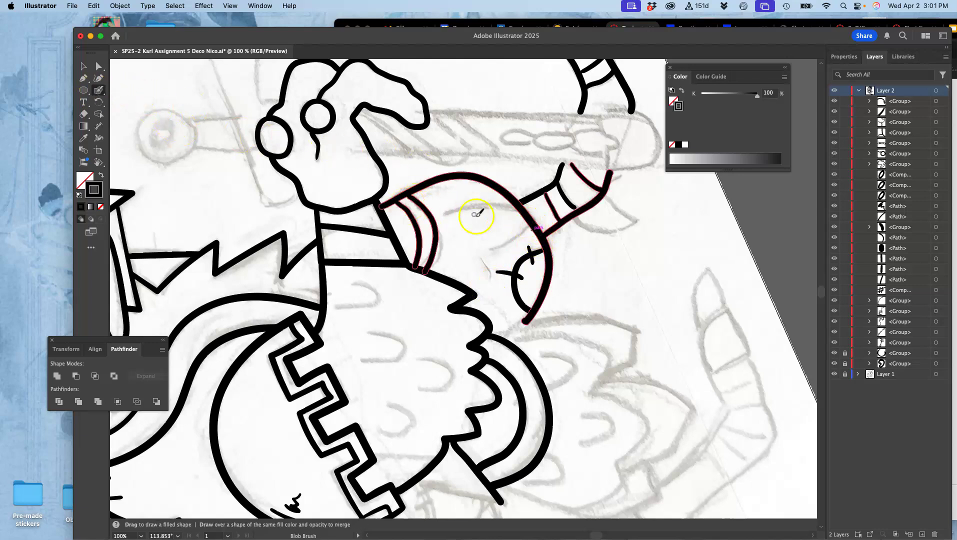
key("super+z")
key("super+z")
key("super+z")
key("super+z")
key("super+z")
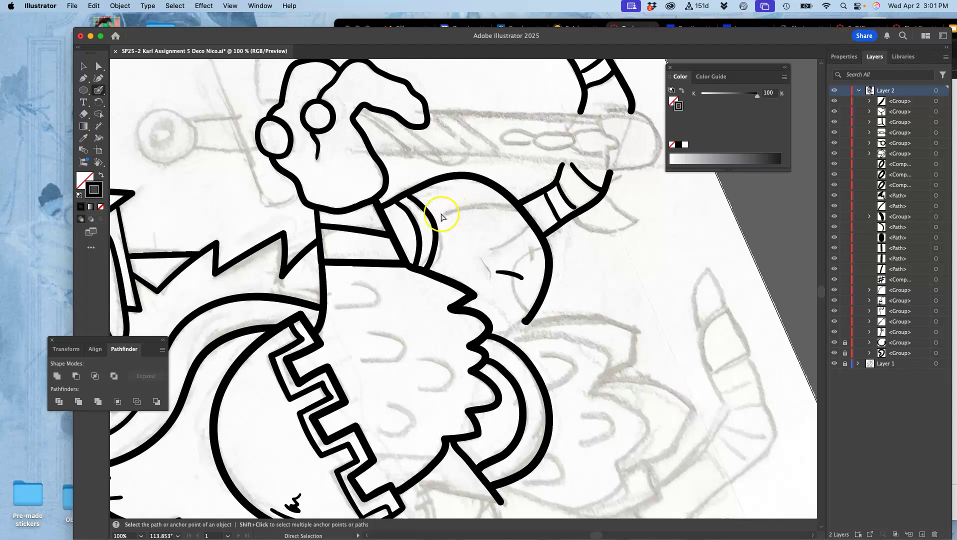
double_click(99, 90)
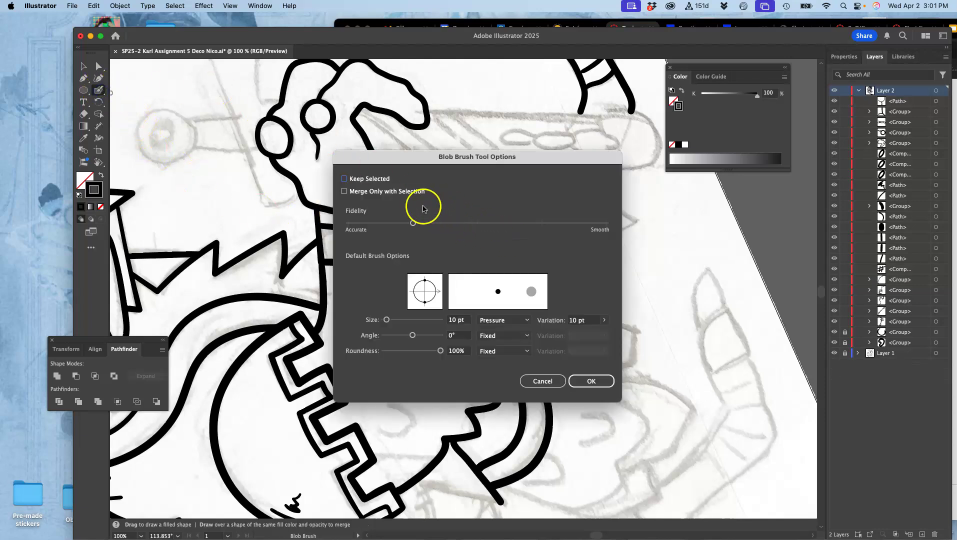
left_click(545, 380)
Ink both long edges of the second tapered tail, from its pointed tip around the bend to its base
key("space")
left_click_drag(712, 349, 587, 243)
left_click_drag(579, 174, 582, 264)
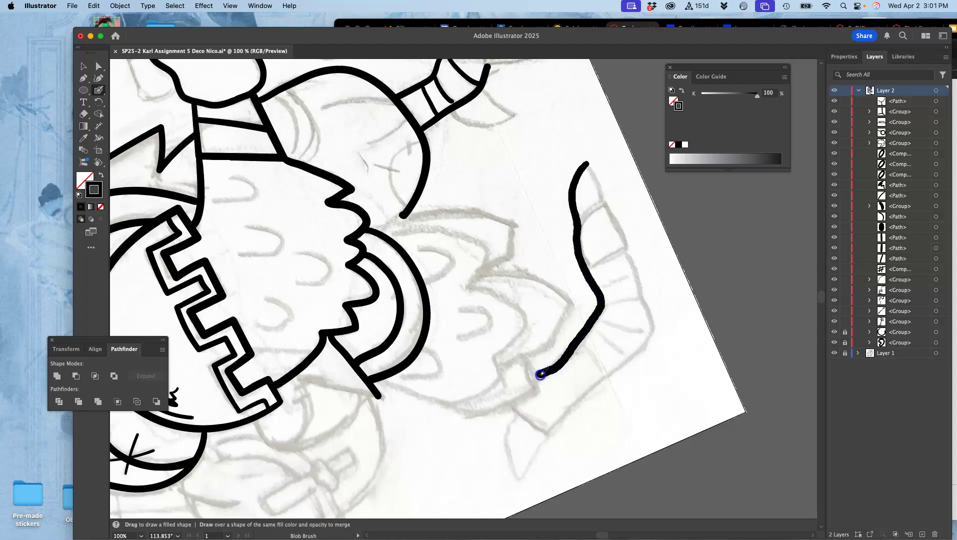
left_click_drag(537, 376, 538, 376)
left_click_drag(583, 164, 587, 164)
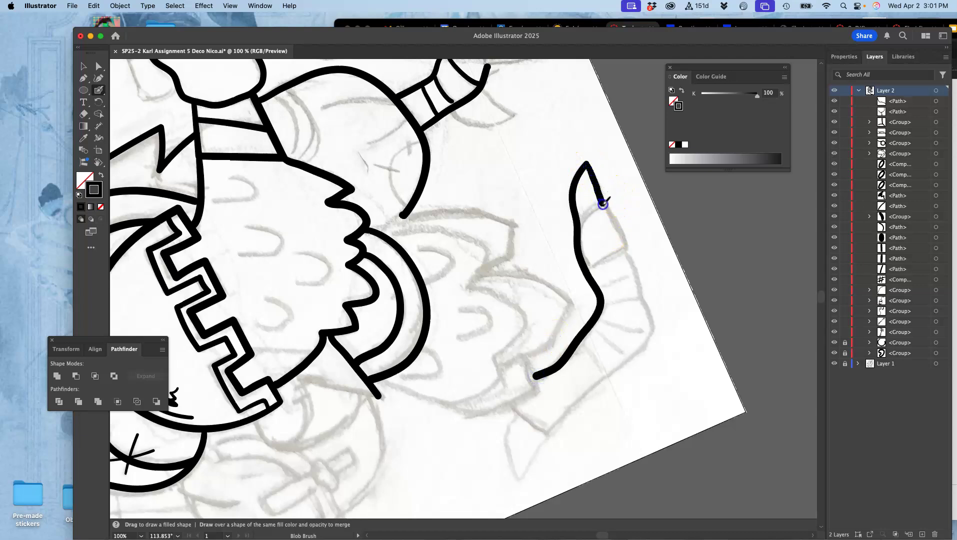
left_click_drag(620, 240, 624, 251)
mouse_move(650, 338)
left_mouse_down()
mouse_move(576, 408)
mouse_move(529, 419)
mouse_move(508, 403)
left_mouse_up()
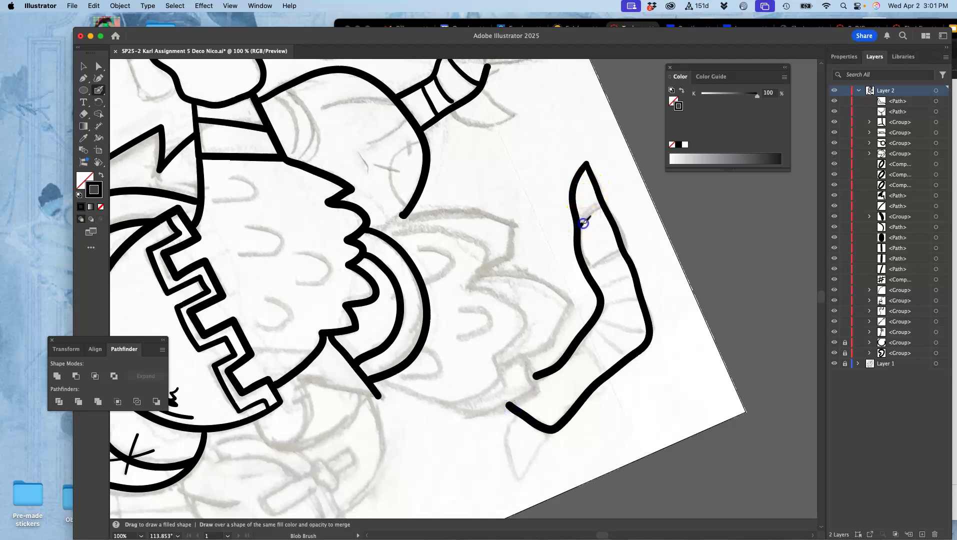
Ink the curved bands across the second tail, from near its tip to just past the bend
left_click_drag(603, 210, 604, 209)
left_click_drag(620, 256, 624, 255)
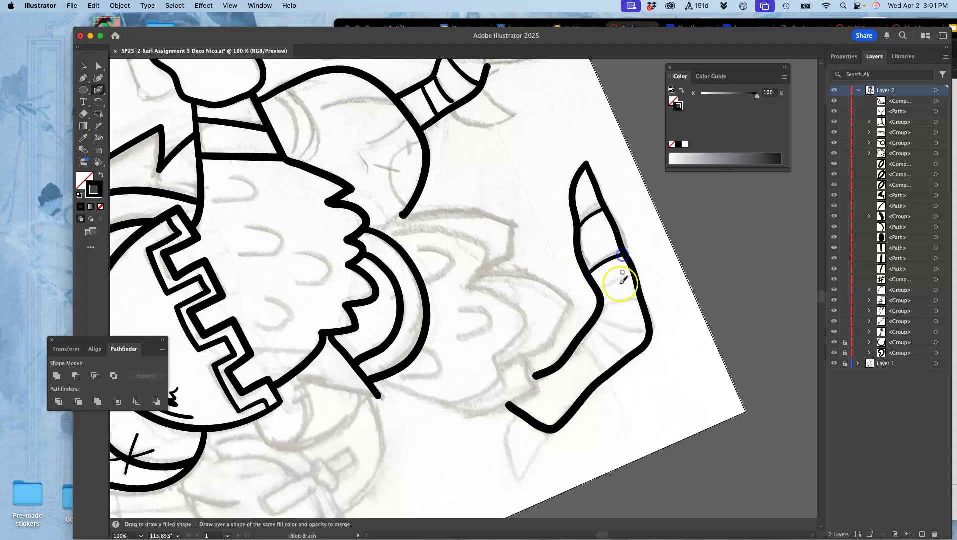
mouse_move(603, 289)
left_mouse_down()
mouse_move(635, 278)
mouse_move(606, 308)
mouse_move(640, 301)
mouse_move(603, 321)
mouse_move(647, 327)
mouse_move(595, 326)
mouse_move(630, 359)
left_mouse_up()
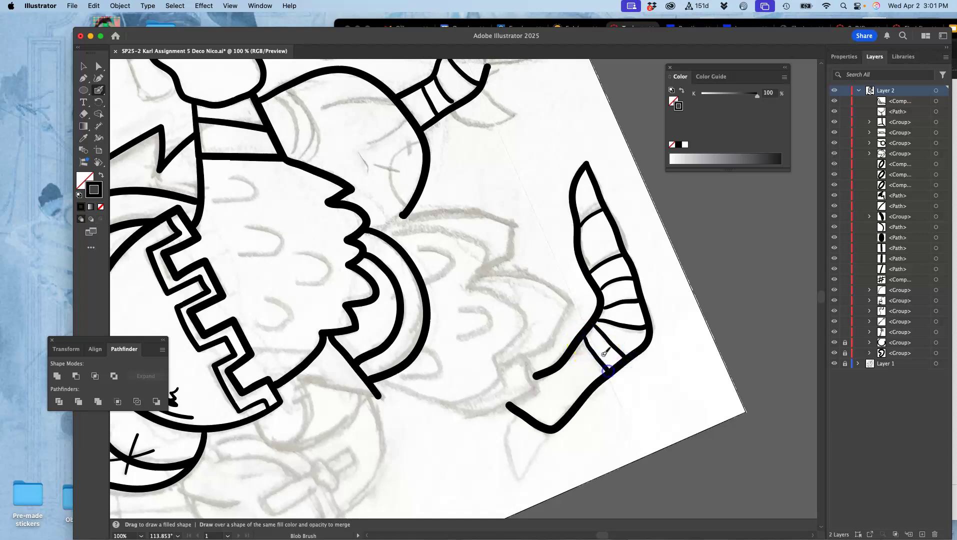
Ink two leaf-shaped spikes: one under the second tail's base and one under the first tail's section below the sword
mouse_move(518, 418)
left_mouse_down()
mouse_move(509, 438)
mouse_move(516, 471)
left_mouse_up()
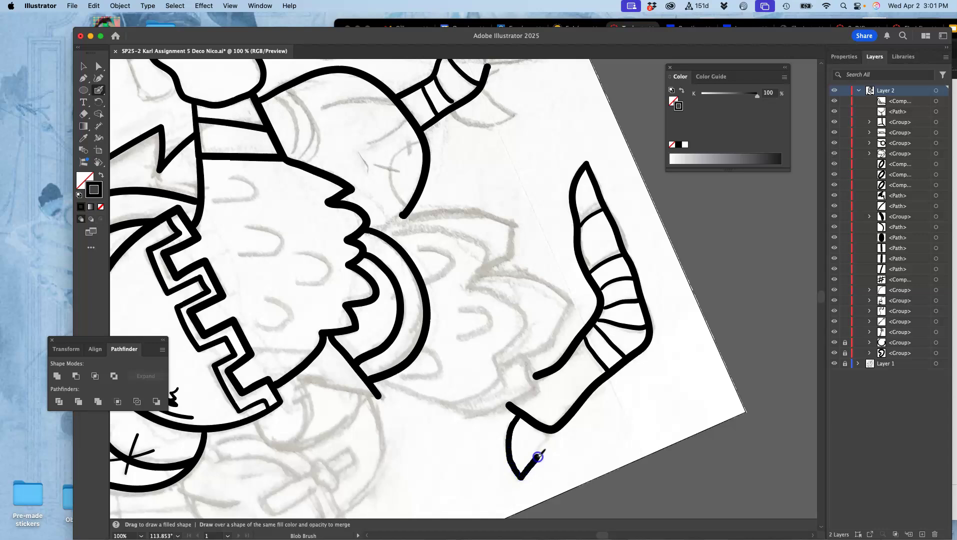
left_click_drag(555, 433, 556, 430)
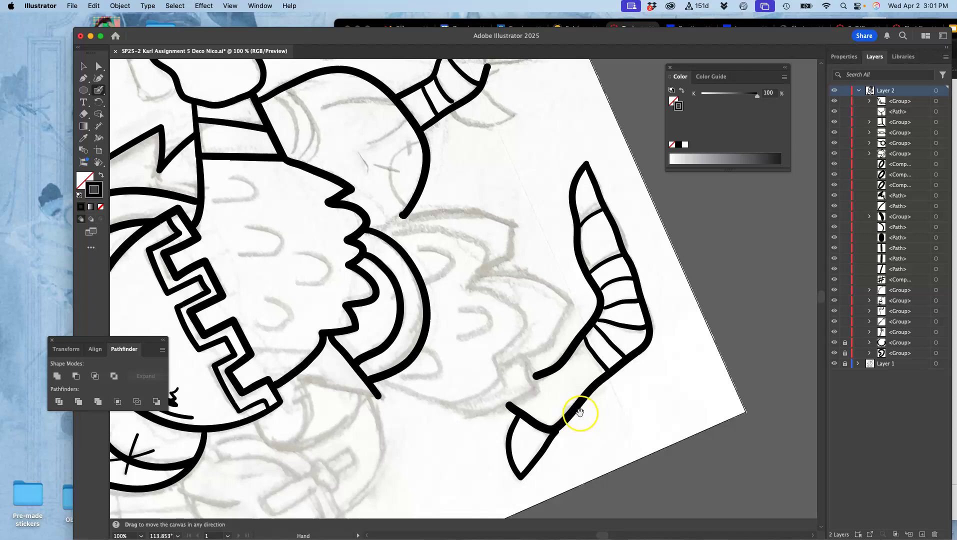
left_click_drag(557, 431, 559, 429)
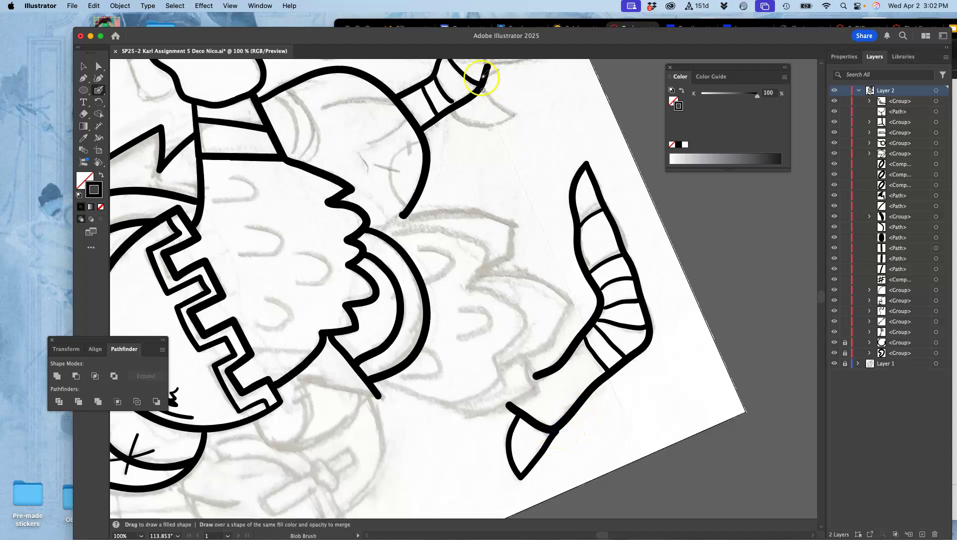
left_click_drag(481, 82, 487, 97)
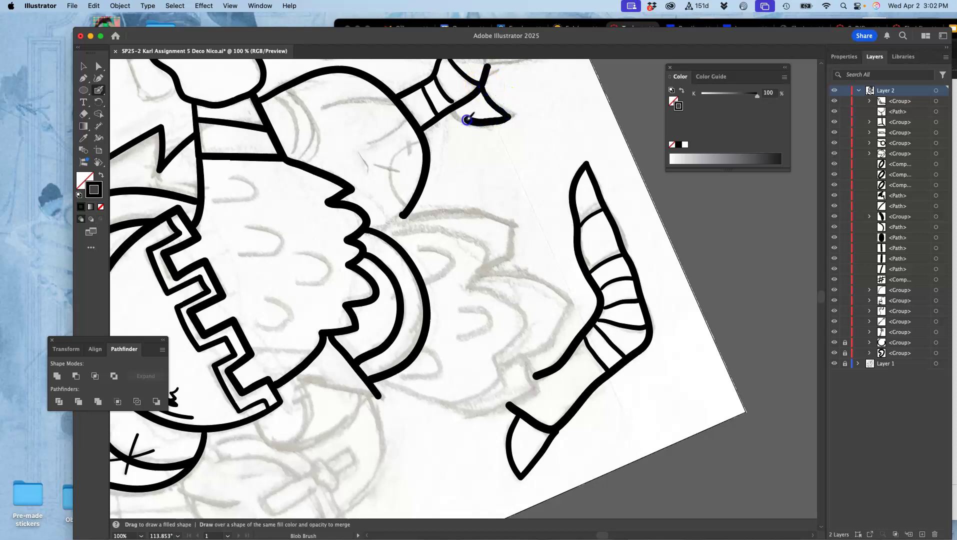
left_click_drag(452, 108, 453, 107)
Erase the outer edge of the spike under the second tail and redraw it with the Blob Brush from its tip to the tail
key("space")
mouse_move(526, 100)
left_mouse_down()
mouse_move(504, 210)
mouse_move(493, 107)
left_mouse_up()
scroll(513, 224, "down", 3)
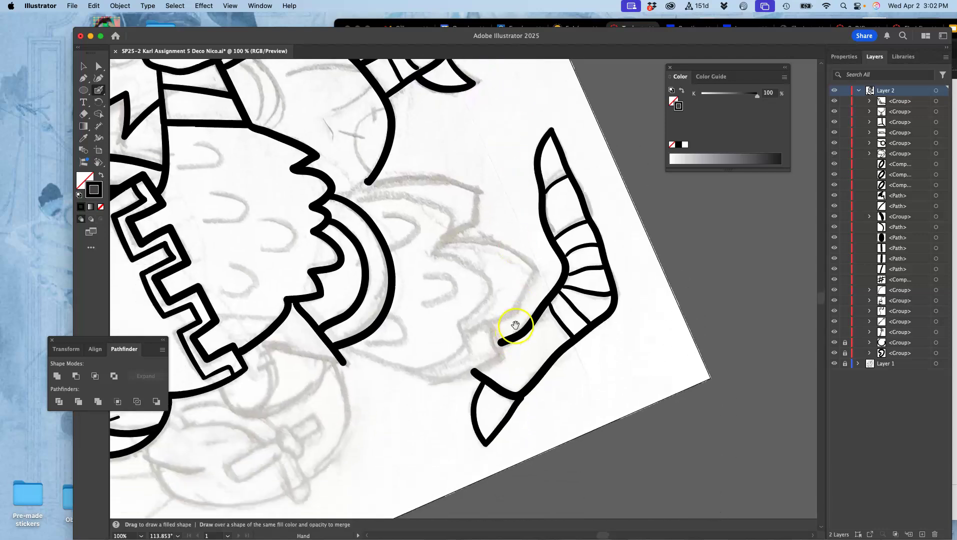
scroll(513, 246, "down", 4)
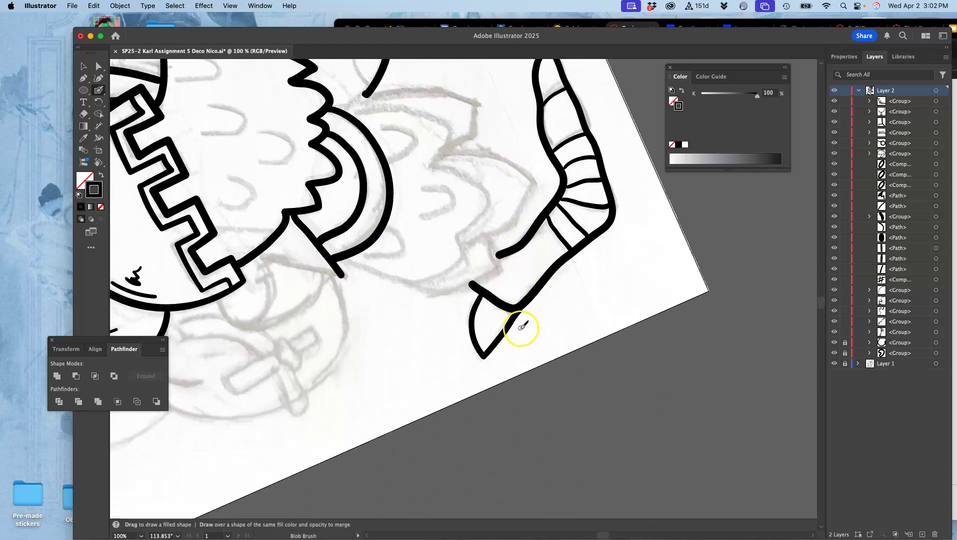
left_click(86, 117)
mouse_move(513, 308)
left_mouse_down()
mouse_move(506, 325)
mouse_move(546, 297)
left_mouse_up()
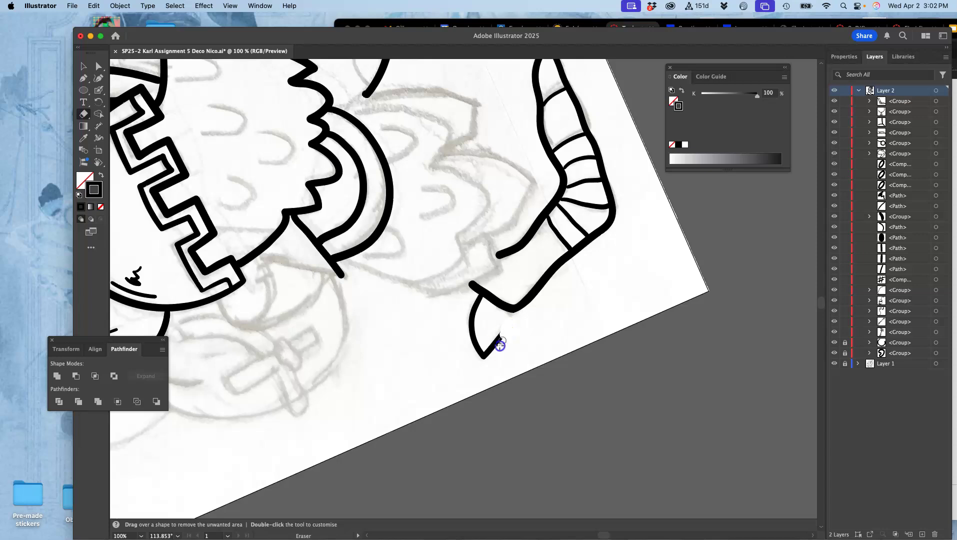
left_click_drag(489, 351, 491, 356)
left_click(99, 91)
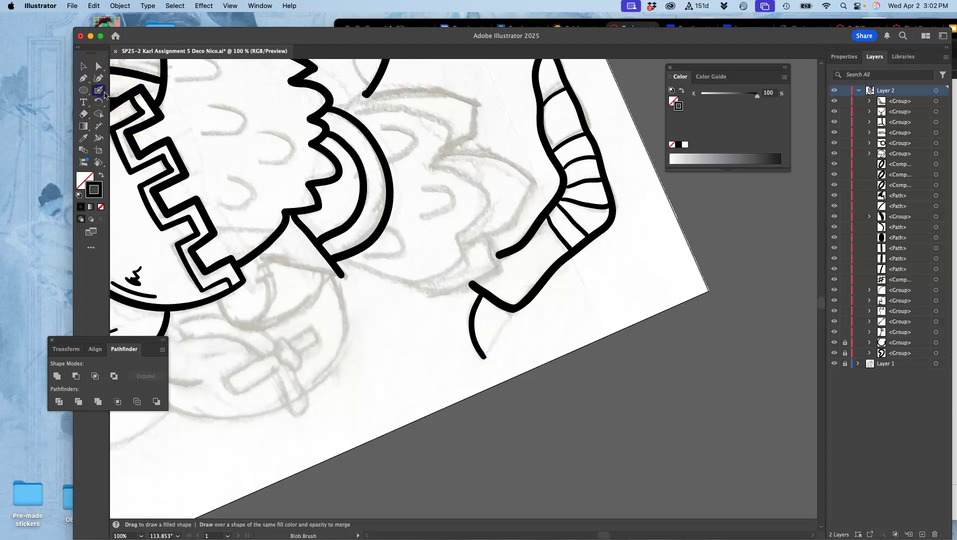
left_click_drag(484, 358, 485, 358)
left_click_drag(512, 311, 512, 312)
Ink the small rod below the zippered ball: the rounded knot, the short upper end and the longer lower end
key("space")
left_click_drag(454, 252, 407, 413)
left_click_drag(431, 264, 474, 356)
left_click_drag(472, 310, 567, 177)
left_click_drag(491, 260, 563, 154)
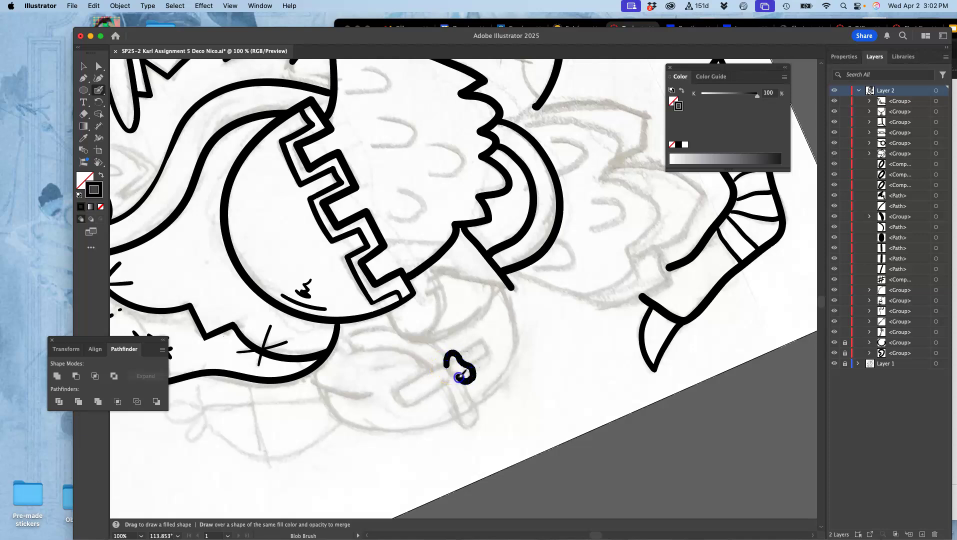
left_click_drag(449, 370, 449, 360)
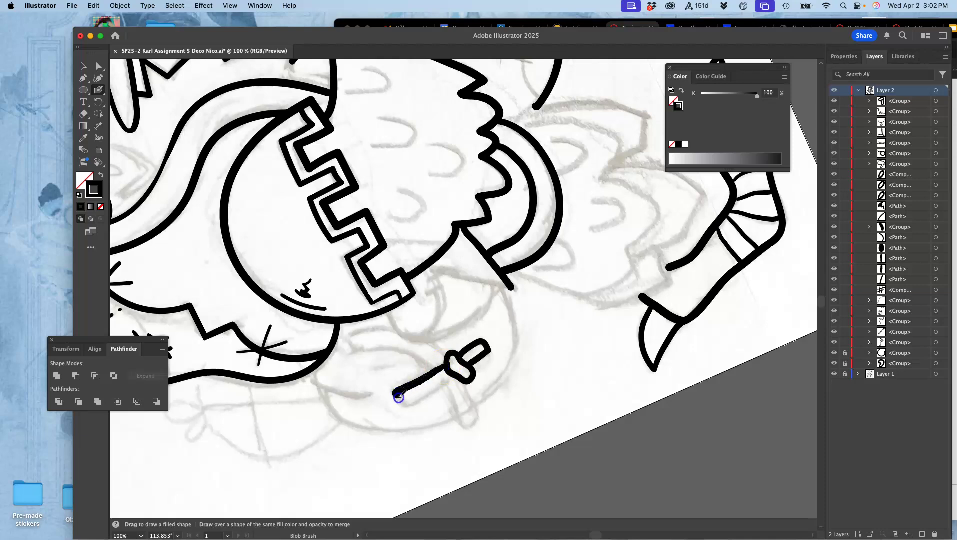
left_click_drag(446, 378, 453, 369)
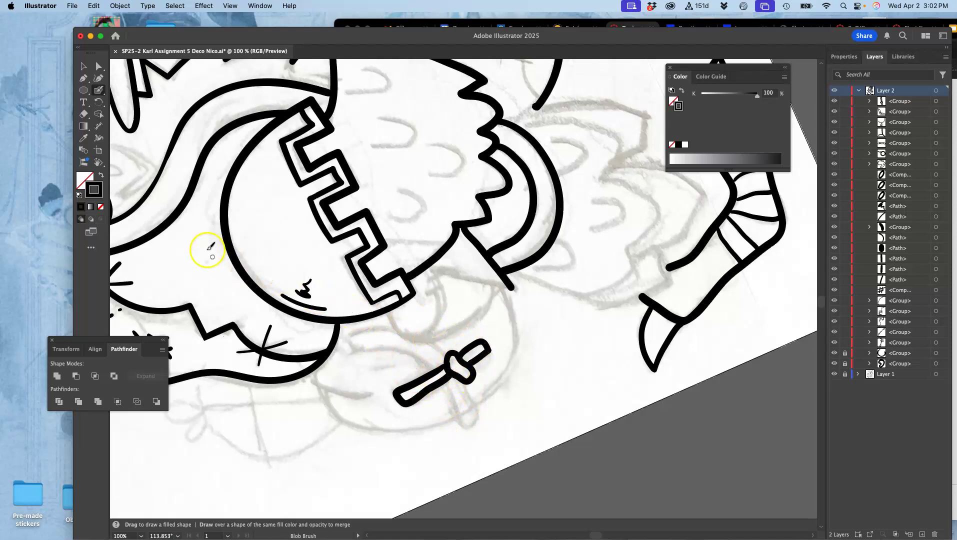
Ink the half-round shape beneath the stitched section: its curved outline, the two bow loops and the two crossing ribbon lines
left_click(99, 90)
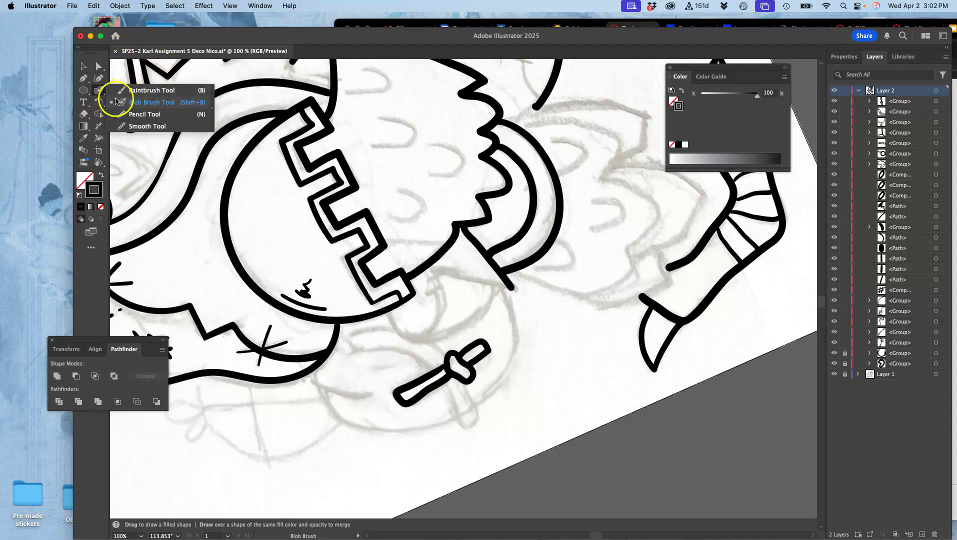
left_click(121, 102)
double_click(99, 90)
left_click(591, 381)
key("space")
left_click_drag(409, 332, 506, 157)
mouse_move(301, 201)
left_mouse_down()
mouse_move(301, 231)
mouse_move(323, 262)
mouse_move(368, 283)
mouse_move(411, 276)
mouse_move(440, 246)
left_mouse_up()
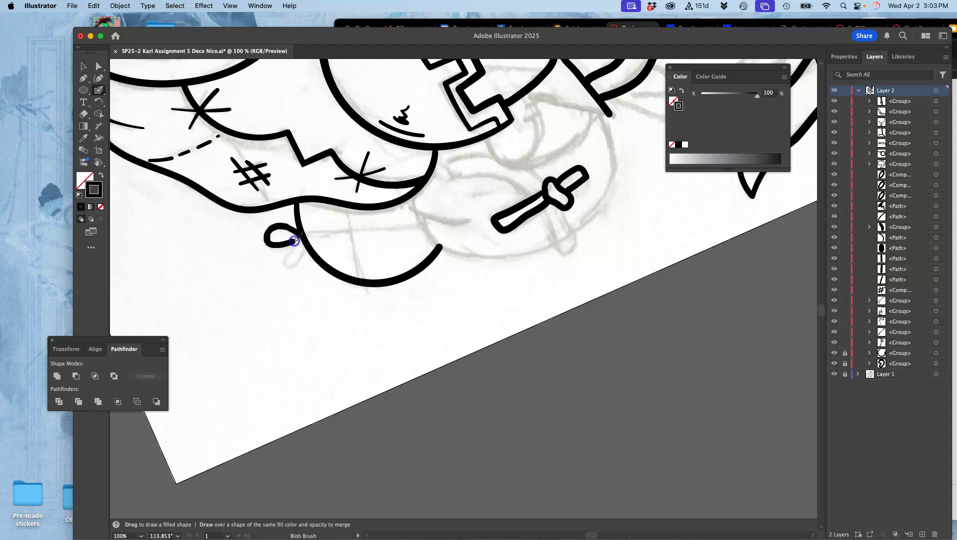
left_click_drag(306, 250, 305, 238)
left_click_drag(347, 201, 363, 278)
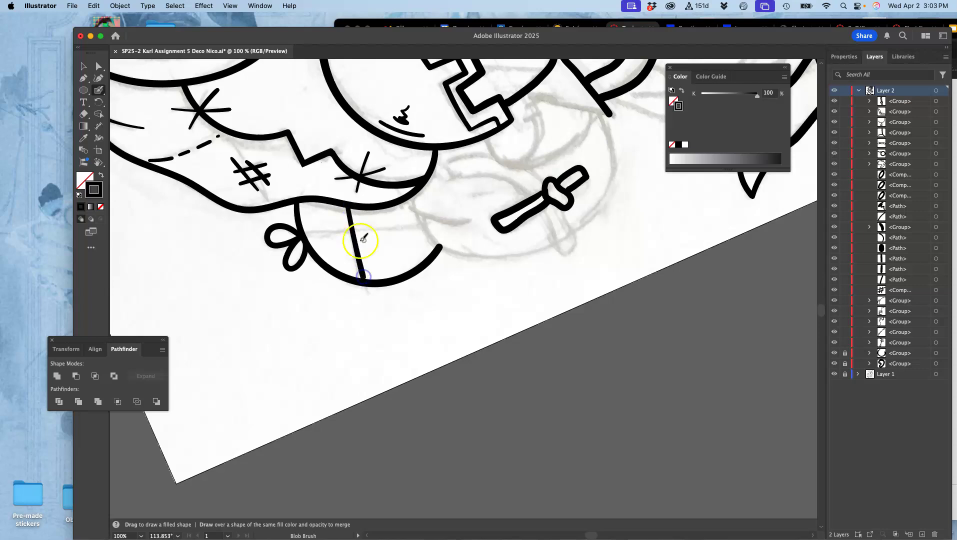
left_click_drag(303, 232, 425, 221)
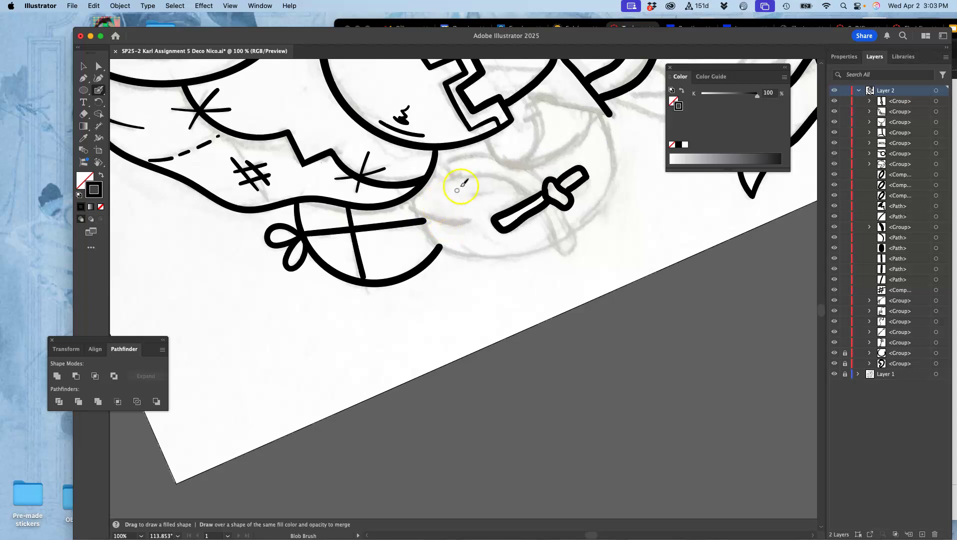
Try to ink the jagged outer feather edge starting at the thigh's outline
left_click_drag(508, 149, 353, 300)
mouse_move(469, 166)
left_mouse_down()
mouse_move(431, 174)
mouse_move(377, 227)
left_mouse_up()
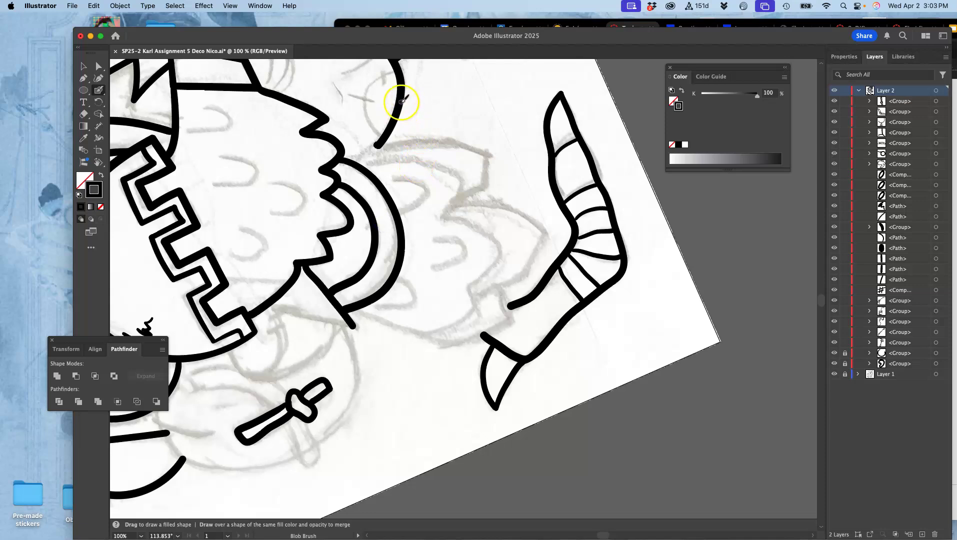
left_click_drag(400, 105, 446, 98)
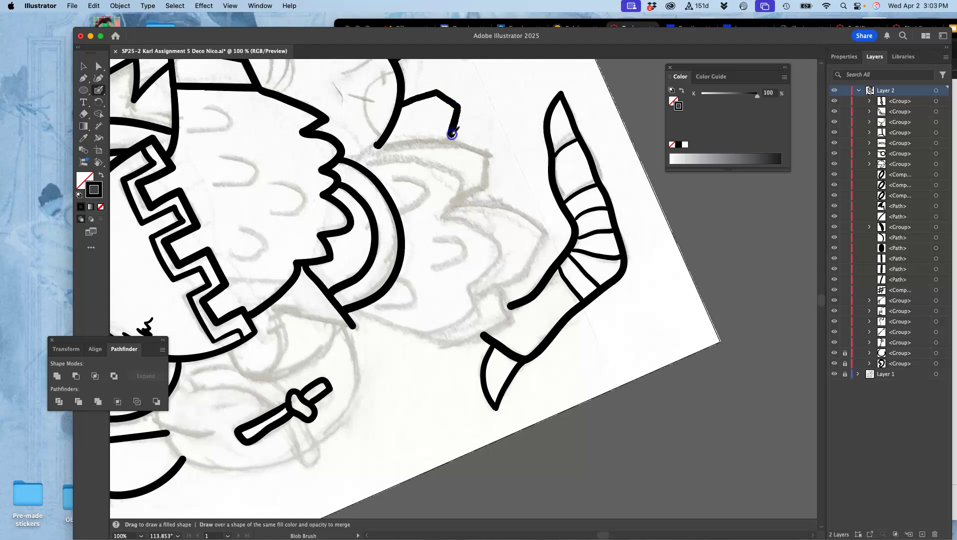
left_click_drag(451, 139, 451, 139)
key("super+z")
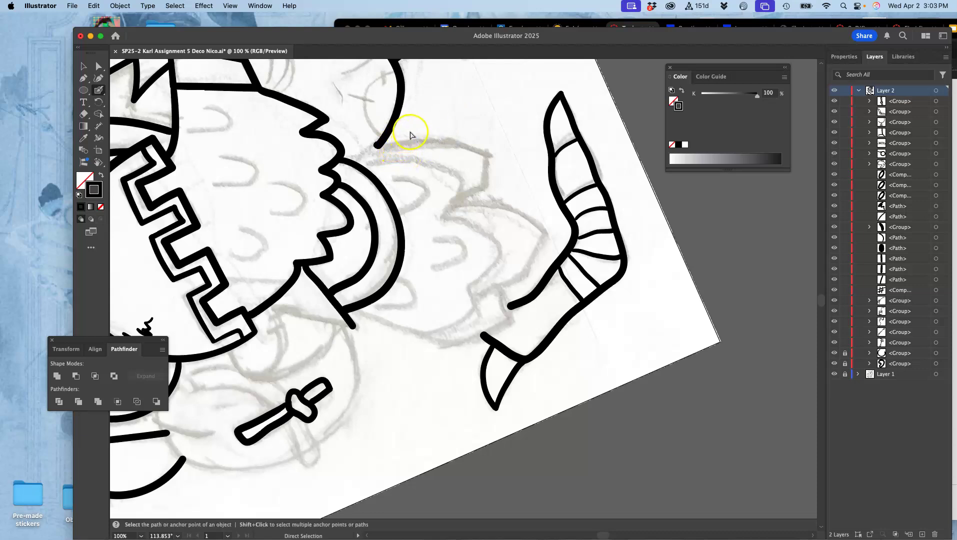
Set the Blob Brush fidelity to the midpoint between Accurate and Smooth
double_click(99, 90)
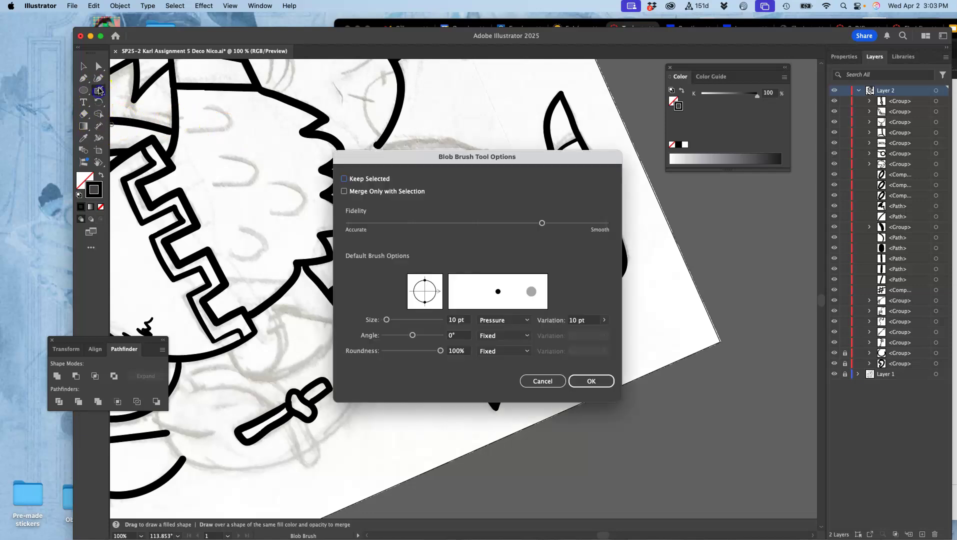
left_click(477, 223)
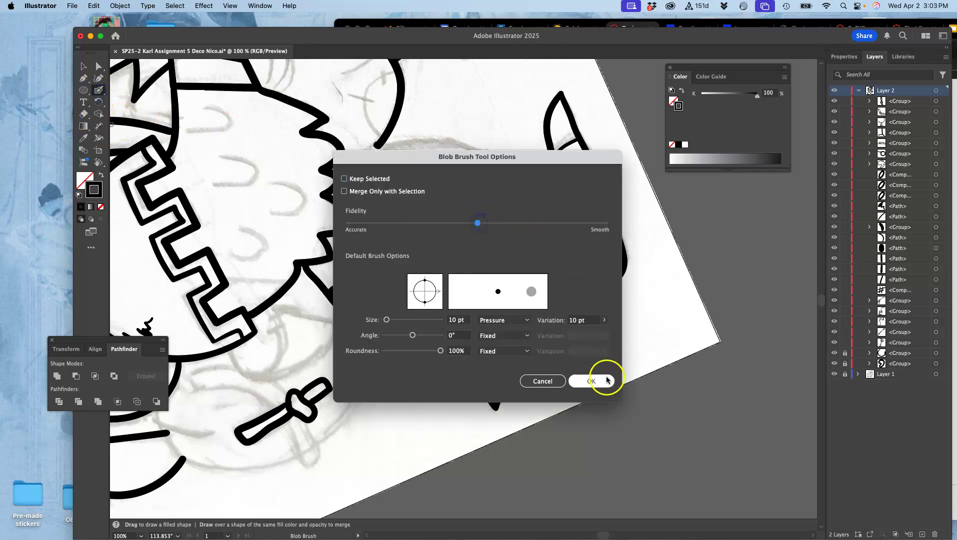
left_click(585, 380)
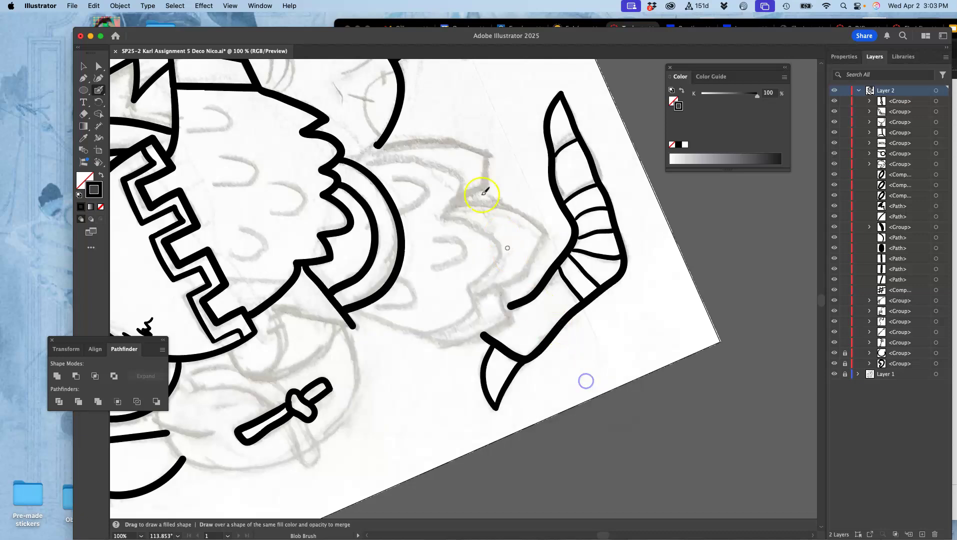
Ink the jagged outer feather edge from the thigh, around its points, to beside the banded limb
mouse_move(399, 113)
left_mouse_down()
mouse_move(421, 94)
mouse_move(464, 101)
left_mouse_up()
key("super+z")
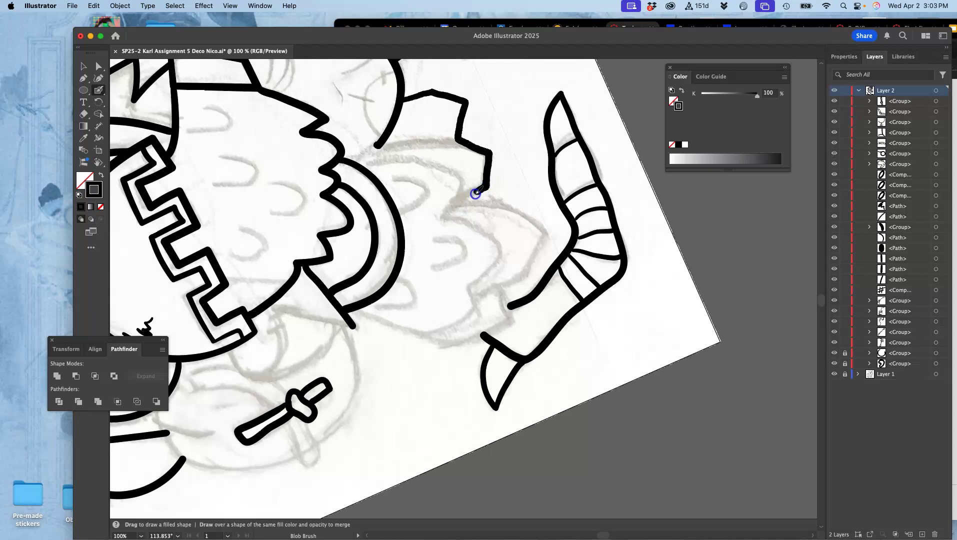
mouse_move(483, 202)
left_mouse_down()
mouse_move(543, 235)
mouse_move(521, 280)
mouse_move(479, 298)
left_mouse_up()
Ink the inner scalloped feather edge from near the thigh's end down to the lower tip of the sketch
key("space")
mouse_move(423, 111)
left_mouse_down()
mouse_move(415, 256)
mouse_move(391, 191)
left_mouse_up()
left_click_drag(339, 237, 392, 237)
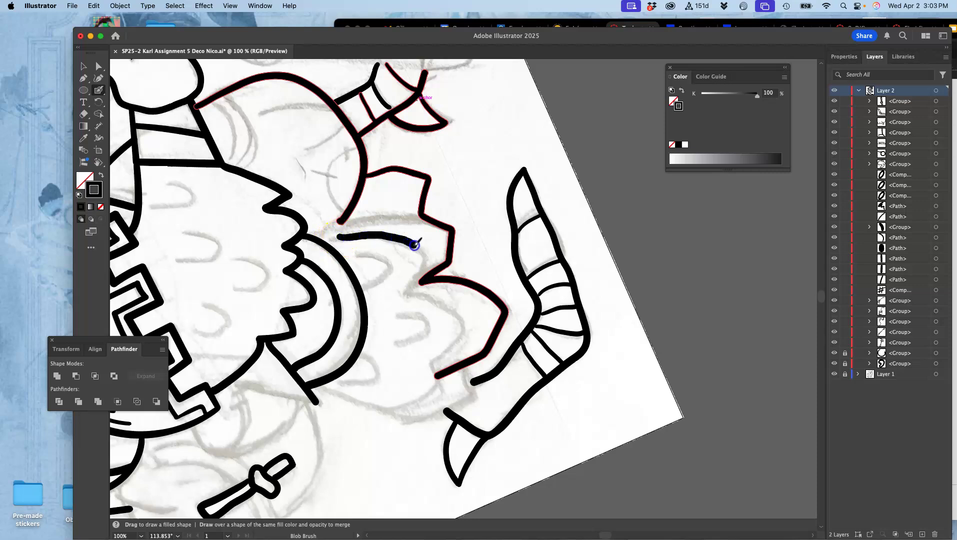
mouse_move(404, 296)
left_mouse_down()
mouse_move(459, 319)
mouse_move(462, 330)
mouse_move(425, 370)
left_mouse_up()
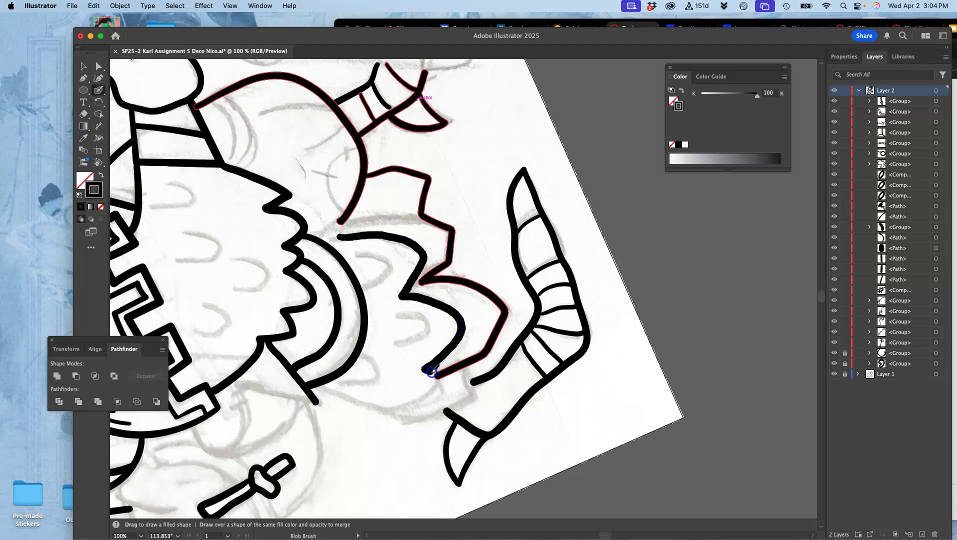
left_click_drag(400, 410, 395, 411)
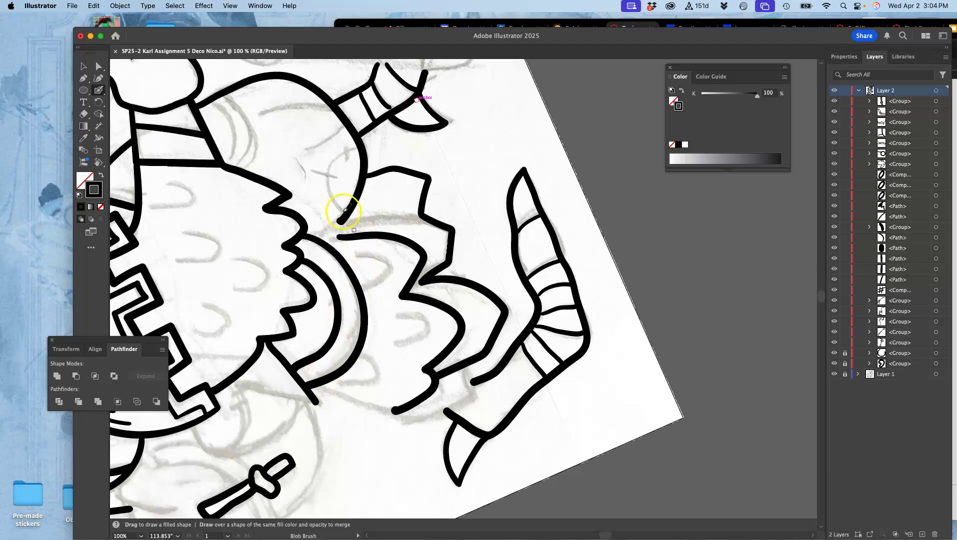
Ink two curved crease lines inside the thigh, running inward from where the banded ankle joins
left_click_drag(262, 114, 263, 113)
left_click_drag(326, 102, 331, 101)
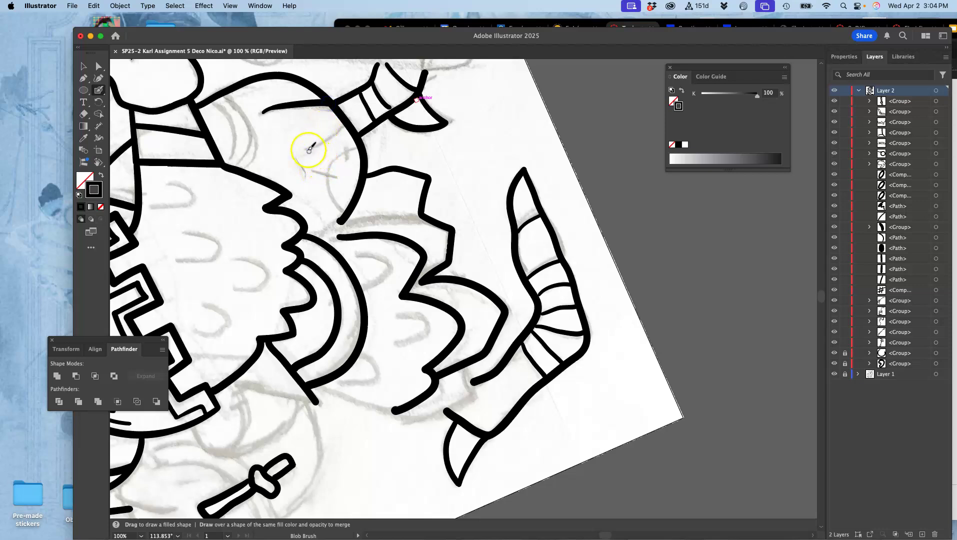
left_click_drag(306, 151, 312, 149)
left_click_drag(341, 120, 342, 119)
Ink the thigh's rounded patch with its two stitches, and two curved bands beside the waist
left_click_drag(345, 212, 345, 211)
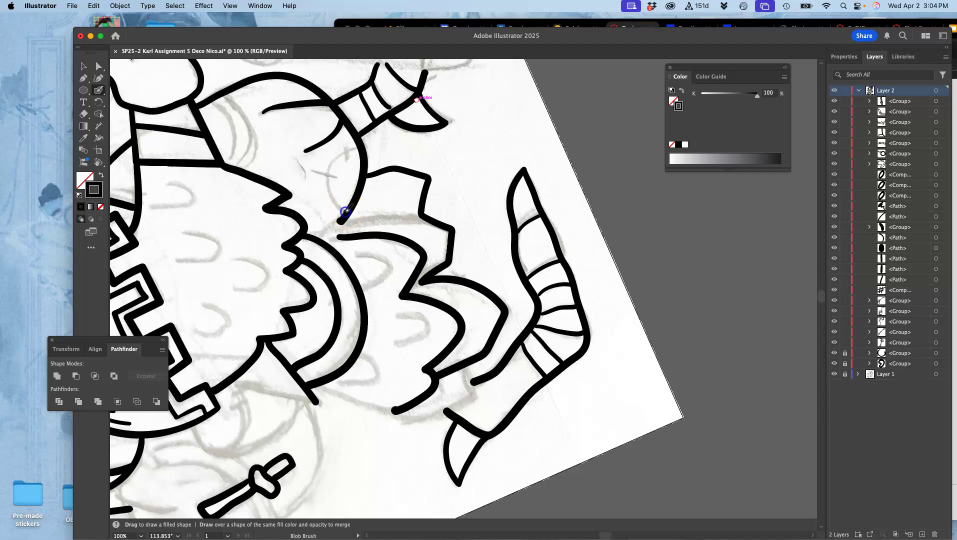
mouse_move(355, 149)
left_mouse_down()
mouse_move(323, 172)
mouse_move(340, 177)
left_mouse_up()
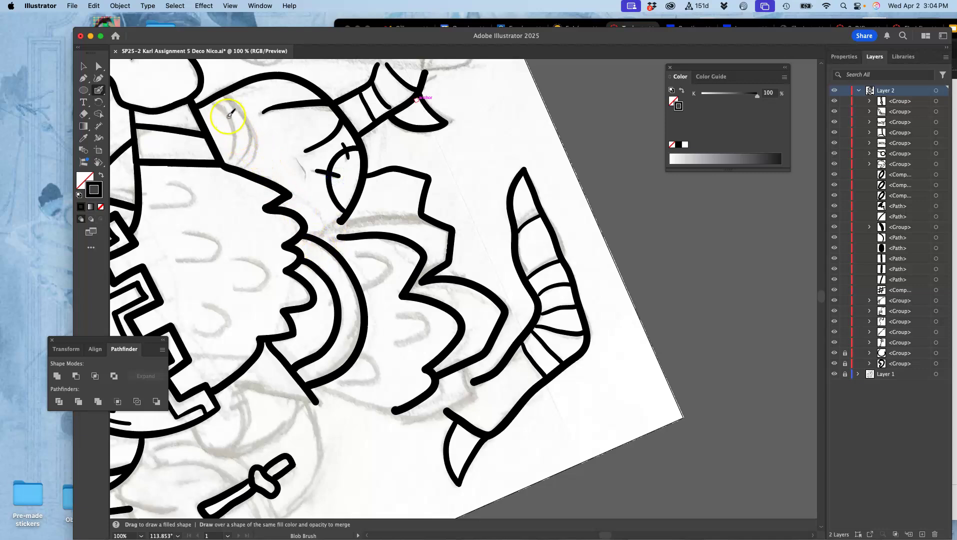
left_click_drag(213, 98, 211, 102)
left_click_drag(231, 131, 222, 95)
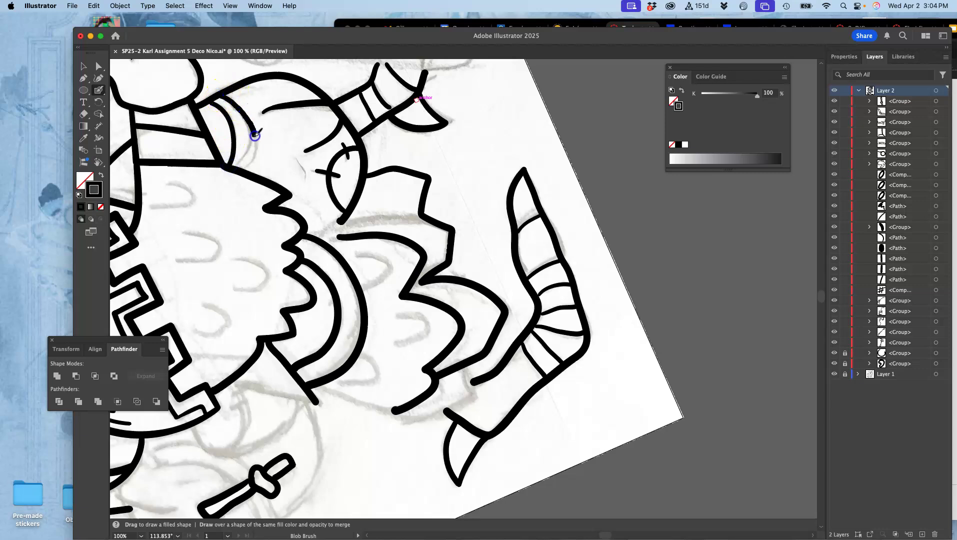
Ink the four U-shaped feather marks across the torso beside the zipper
mouse_move(306, 199)
left_mouse_down()
mouse_move(374, 205)
mouse_move(455, 188)
mouse_move(462, 159)
mouse_move(505, 142)
left_mouse_up()
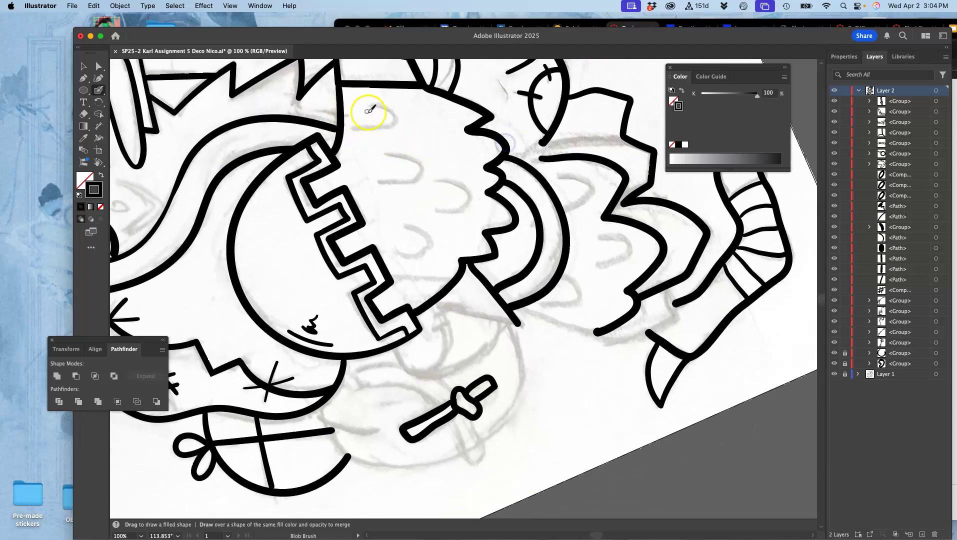
mouse_move(353, 129)
left_mouse_down()
mouse_move(397, 121)
mouse_move(370, 104)
left_mouse_up()
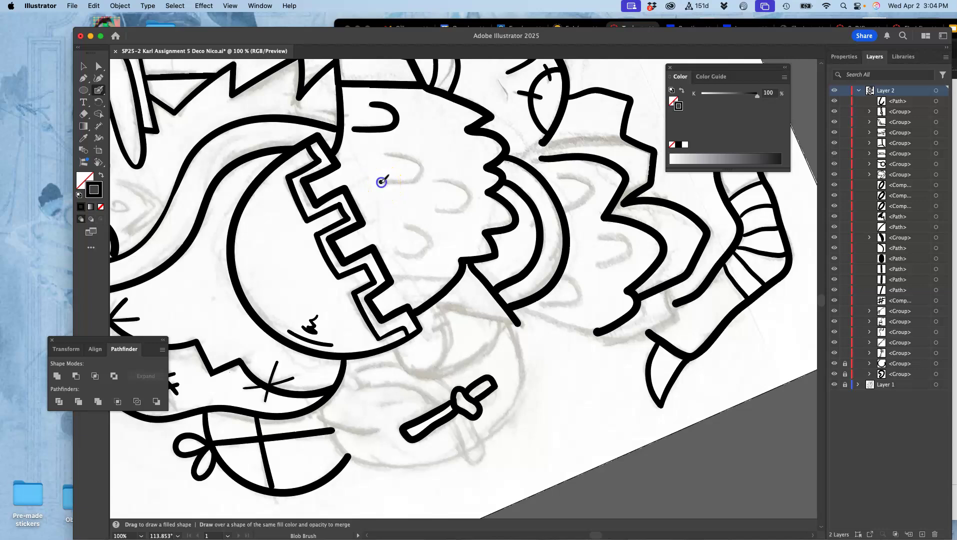
left_click_drag(404, 158, 395, 155)
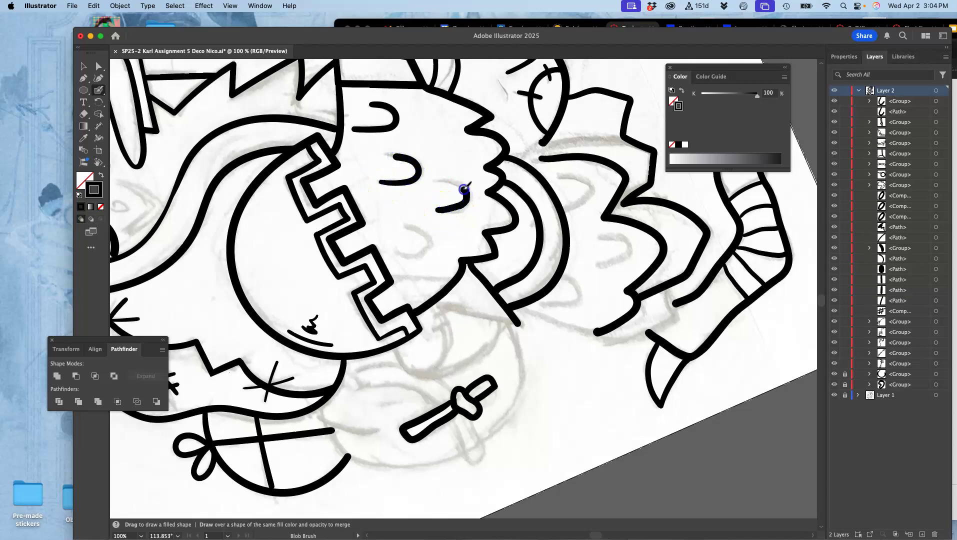
left_click_drag(449, 183, 449, 184)
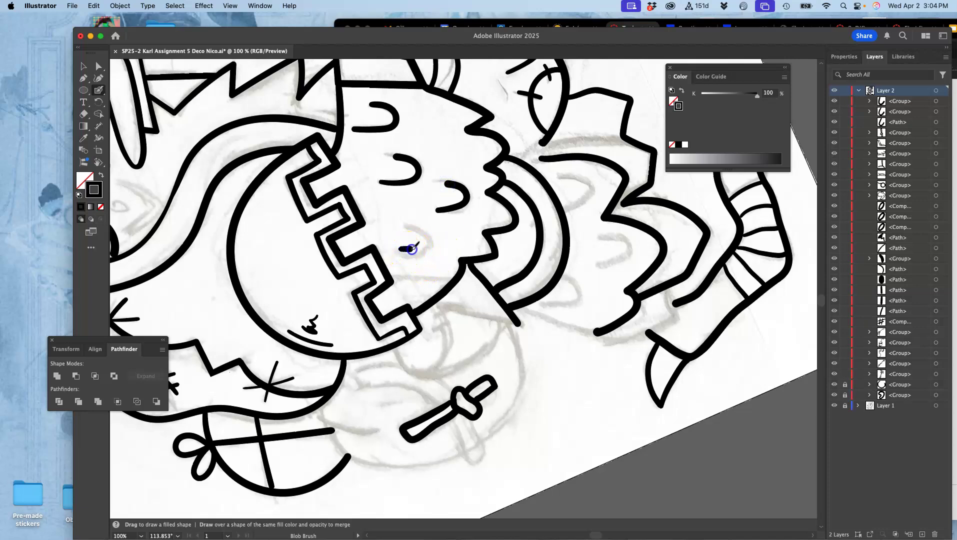
left_click_drag(415, 226, 407, 221)
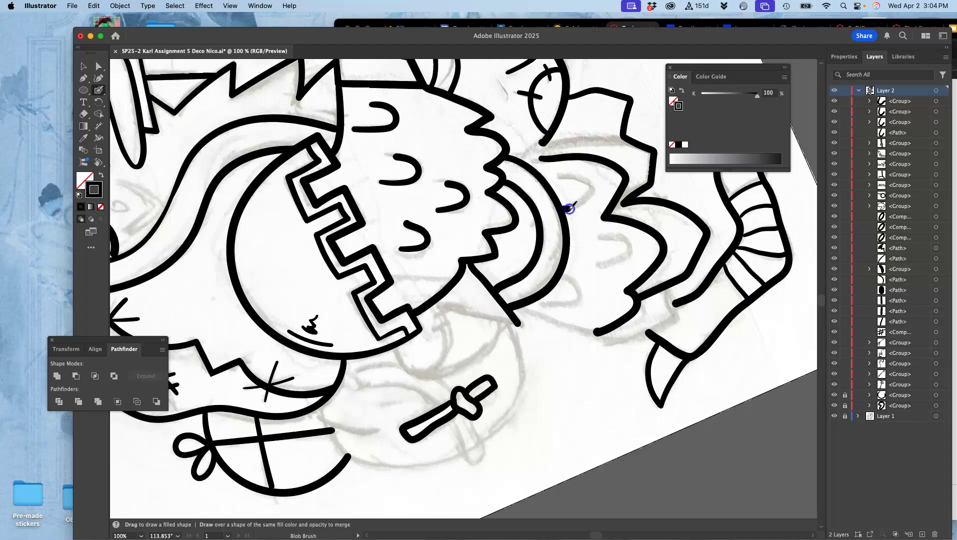
Ink the three U-shaped marks on the layered feathers beyond the double curved band, redrawing the lowest one
left_click_drag(559, 174, 559, 174)
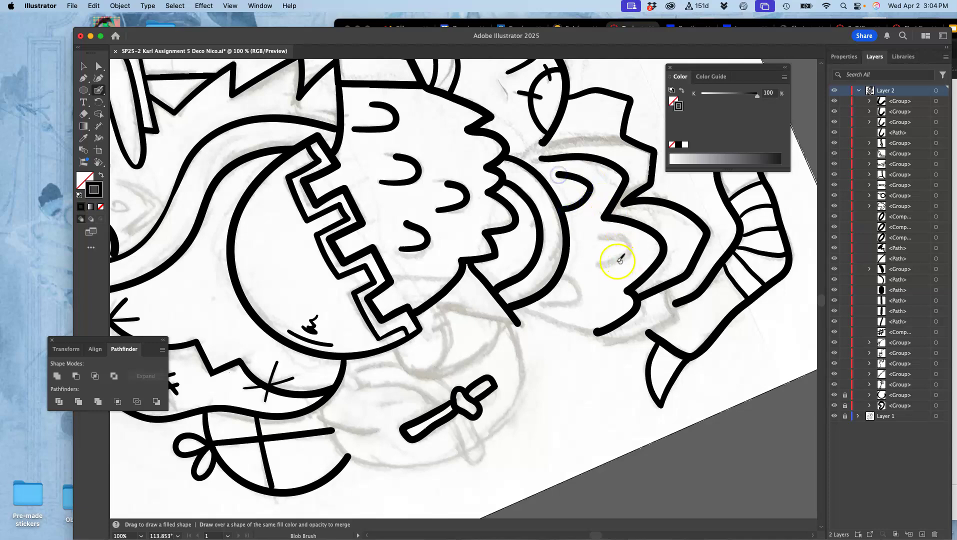
mouse_move(606, 263)
left_mouse_down()
mouse_move(630, 247)
mouse_move(603, 236)
left_mouse_up()
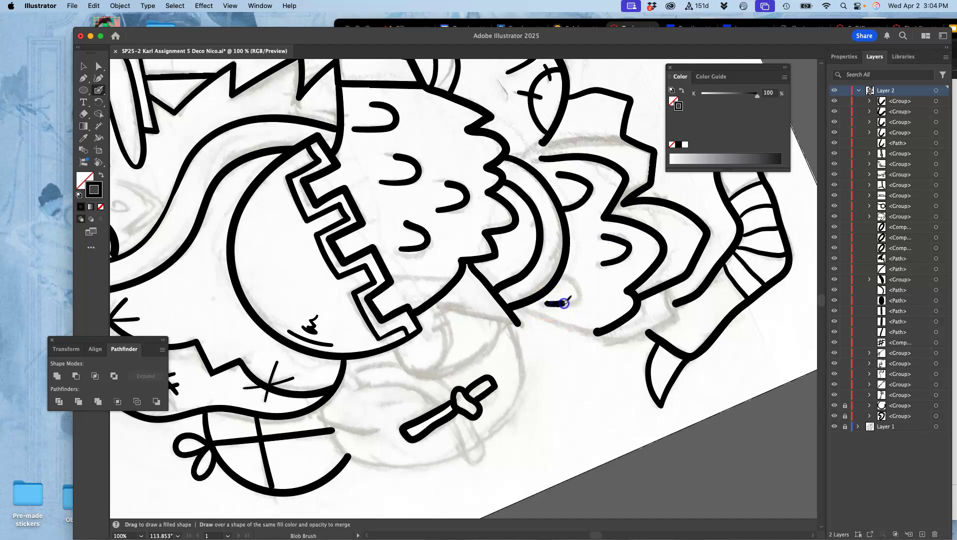
left_click_drag(563, 278, 564, 279)
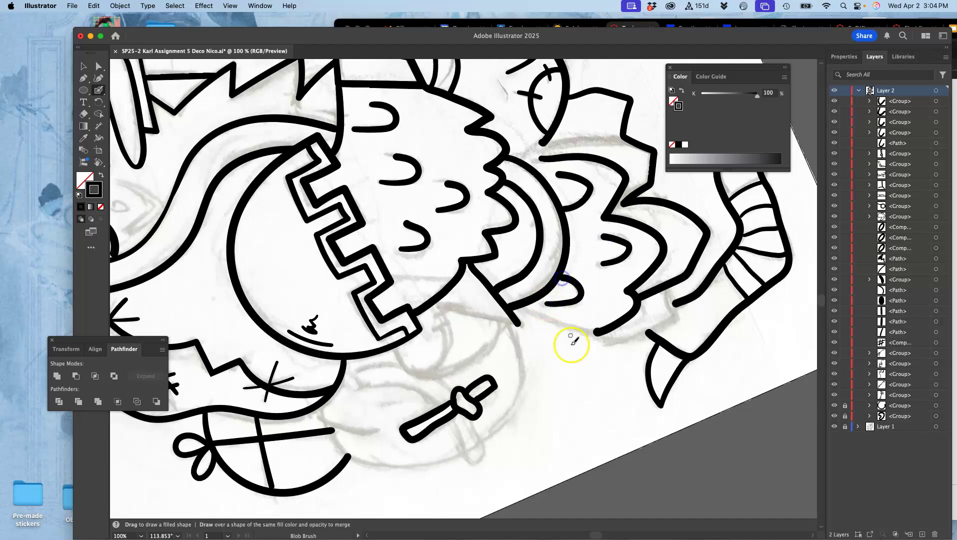
key("ctrl+z")
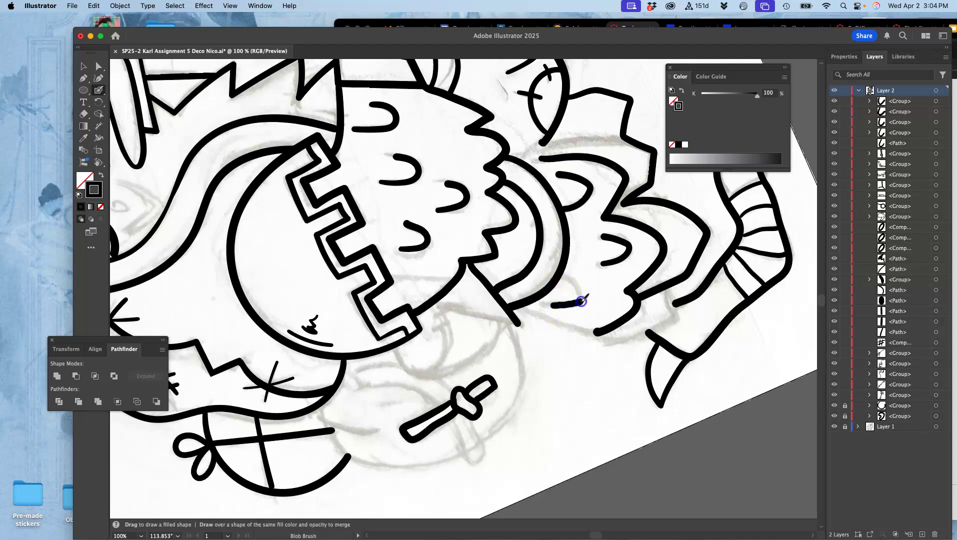
mouse_move(562, 277)
left_mouse_down()
mouse_move(564, 297)
mouse_move(464, 274)
left_mouse_up()
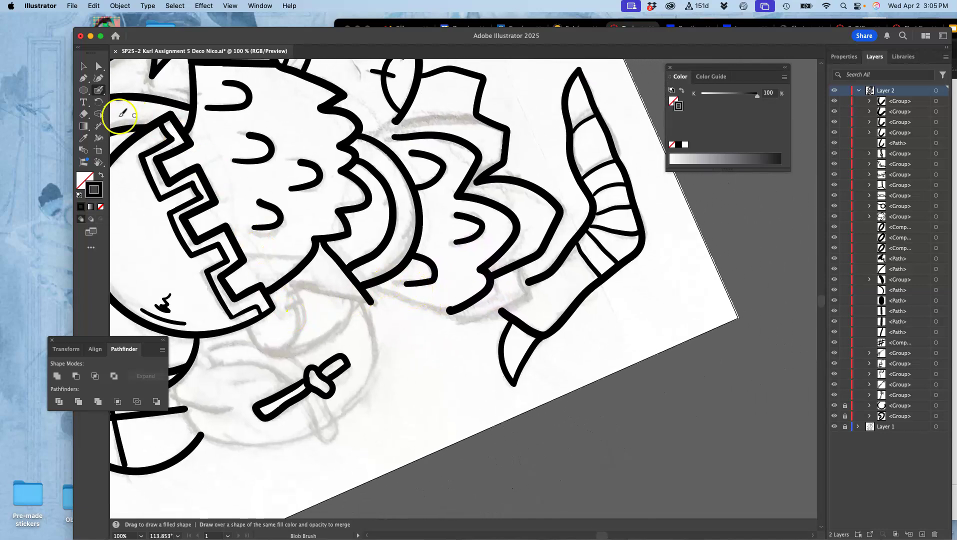
Close the layered feathers' outer outline, add the squared flap beside the banded limb, and extend the inner feather and thigh lines to the body
left_click(98, 163, "alt")
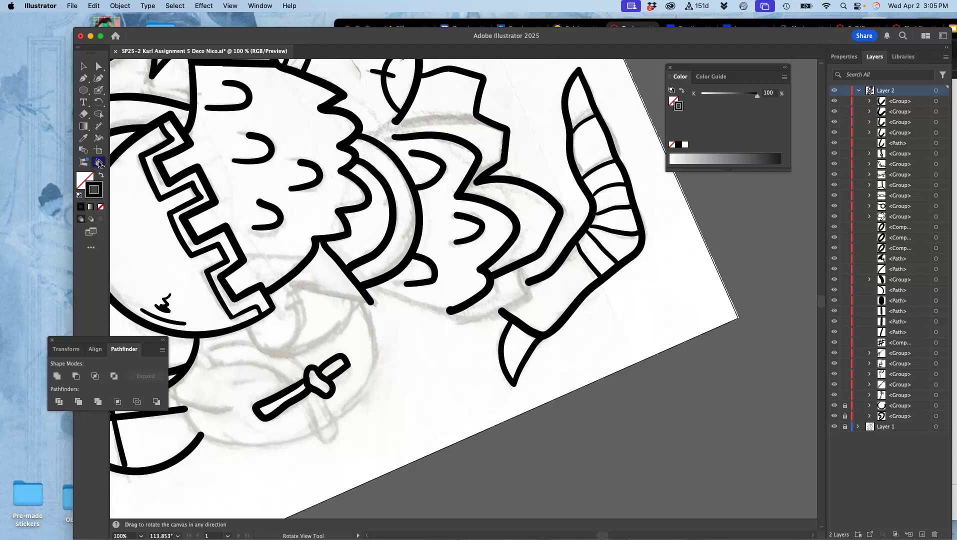
double_click(99, 163)
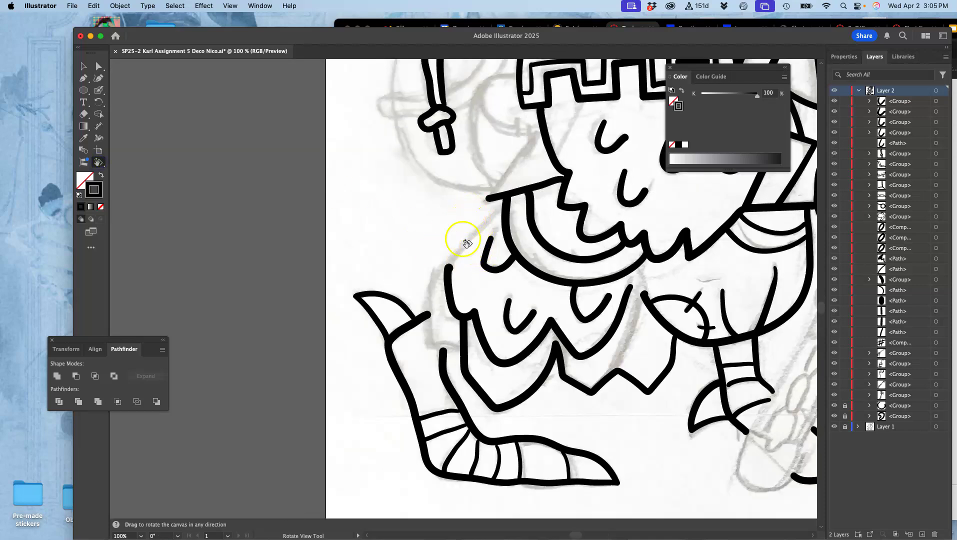
left_click_drag(461, 260, 352, 207)
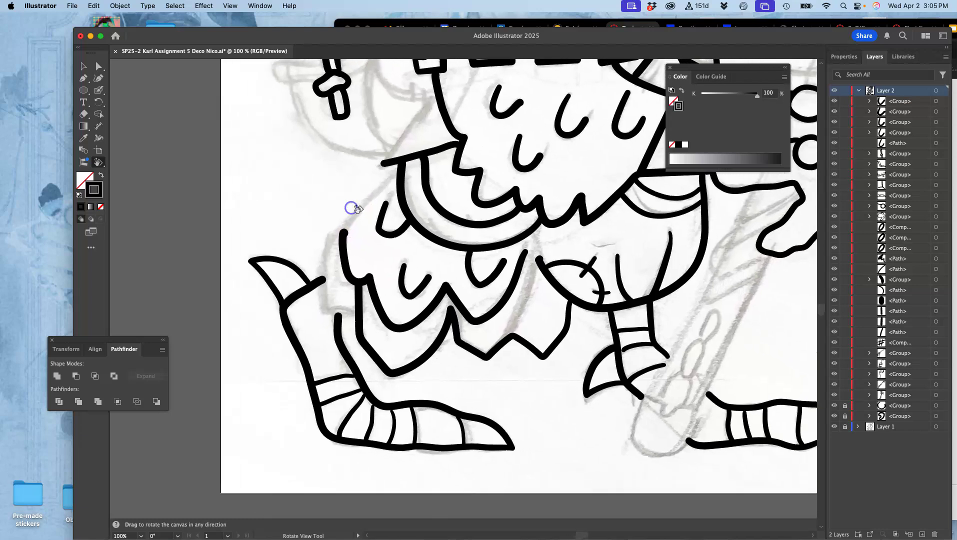
left_click(100, 179)
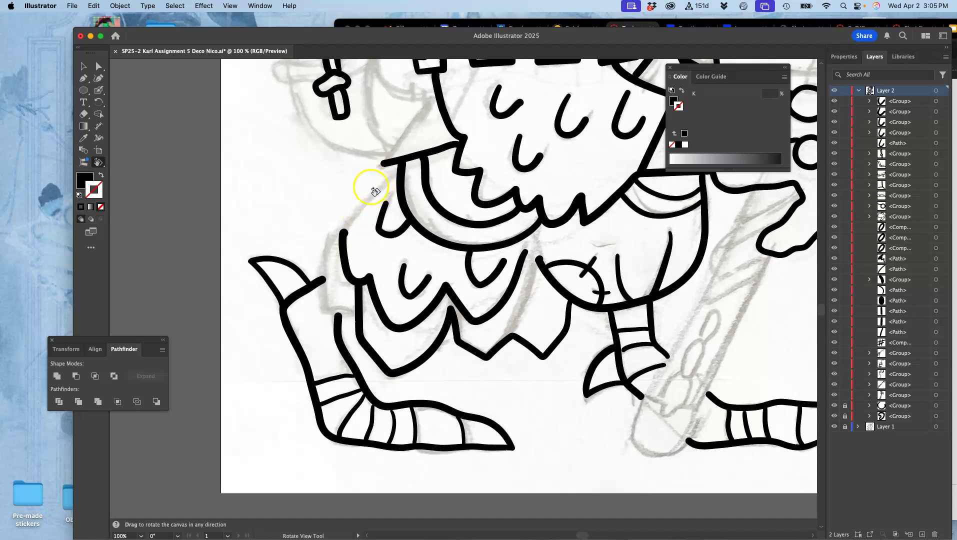
left_click(100, 91)
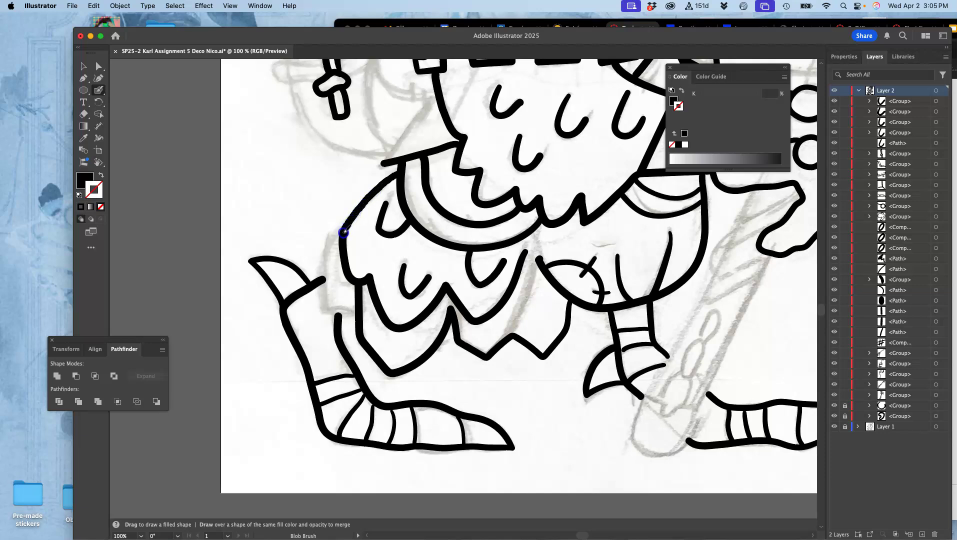
left_click_drag(344, 234, 343, 235)
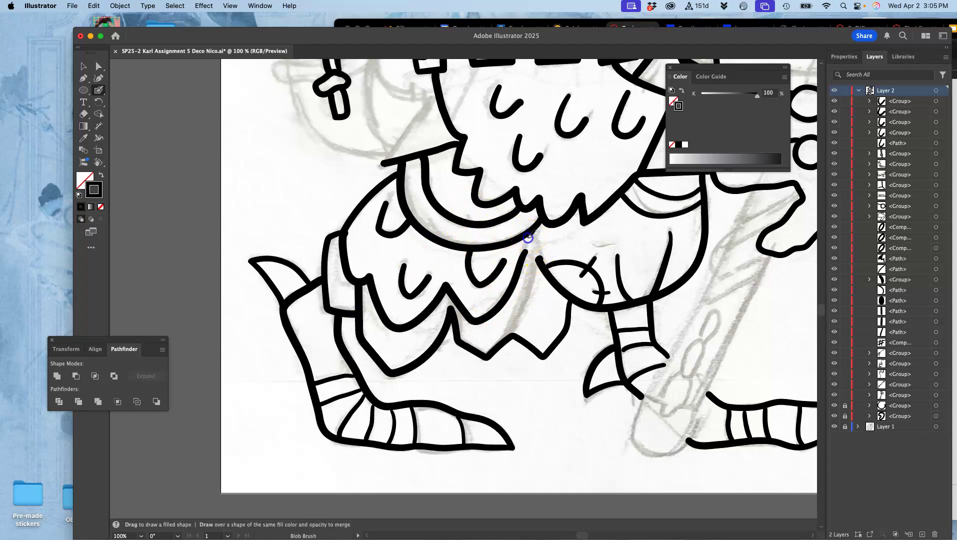
left_click_drag(518, 271, 534, 229)
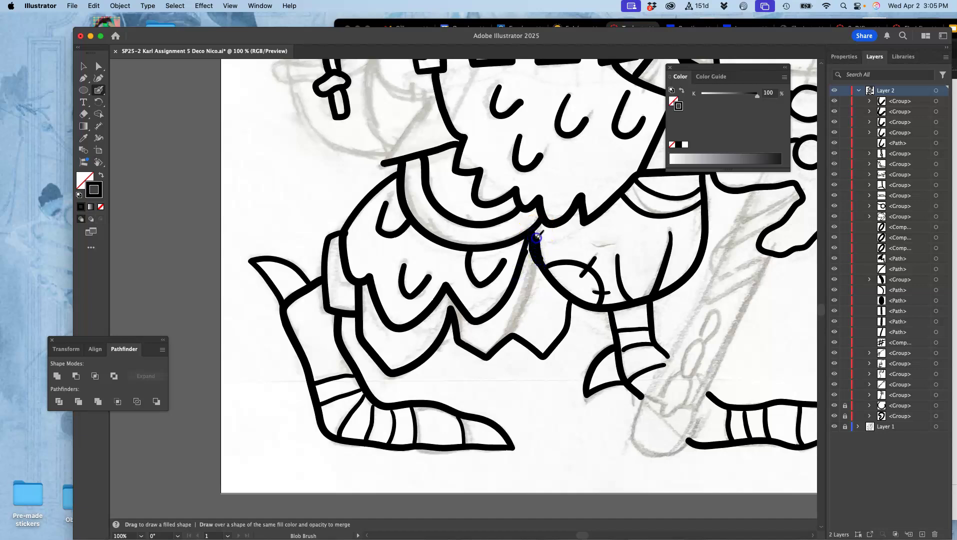
Undo the last stroke and redraw the inner feather edge and the thigh outline up to where they meet the body
key("super+z")
mouse_move(515, 286)
left_mouse_down()
mouse_move(479, 363)
mouse_move(506, 274)
mouse_move(533, 243)
left_mouse_up()
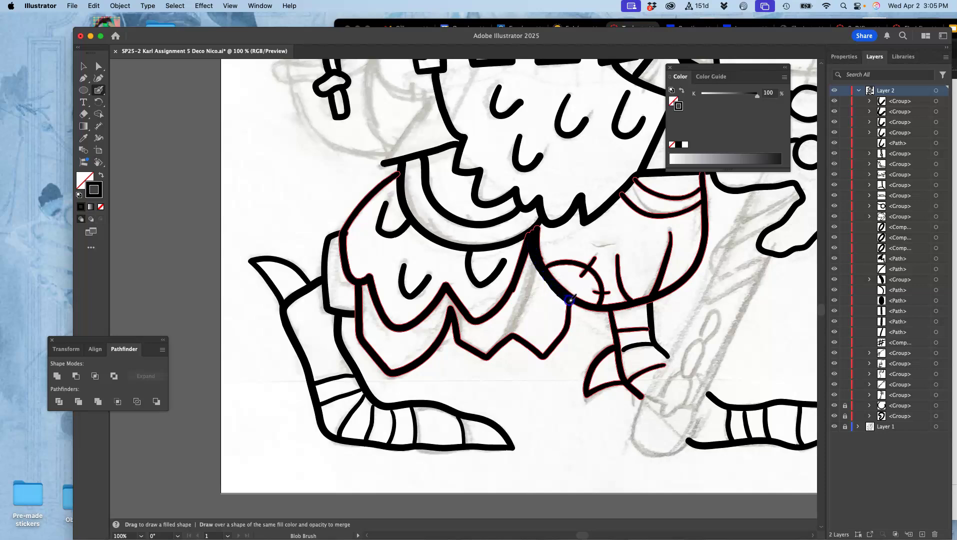
mouse_move(537, 222)
left_mouse_down()
mouse_move(553, 270)
mouse_move(530, 253)
mouse_move(534, 238)
mouse_move(513, 289)
mouse_move(538, 236)
mouse_move(537, 273)
mouse_move(531, 243)
mouse_move(541, 270)
left_mouse_up()
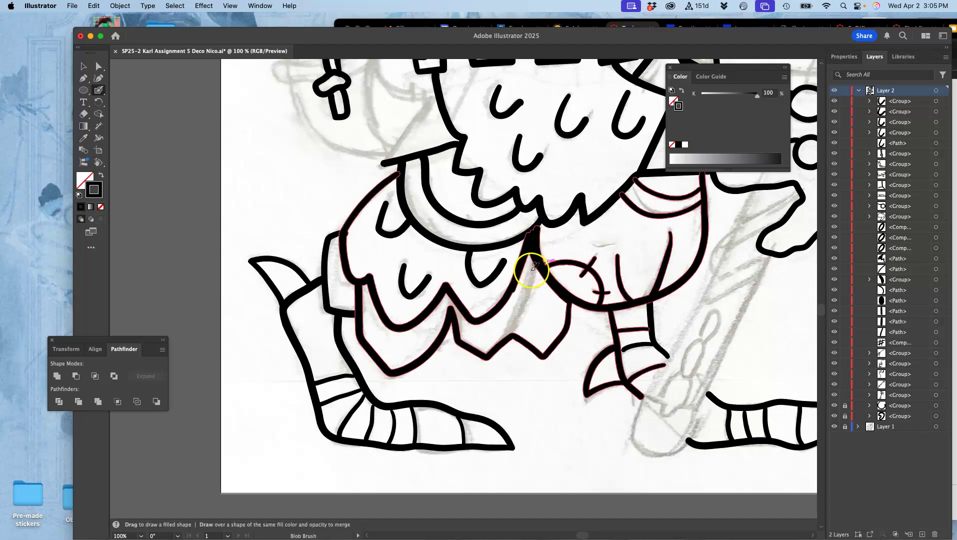
Ink the long curved line from the thigh junction down to the point of the lower feather with the Blob Brush
key("super+equal")
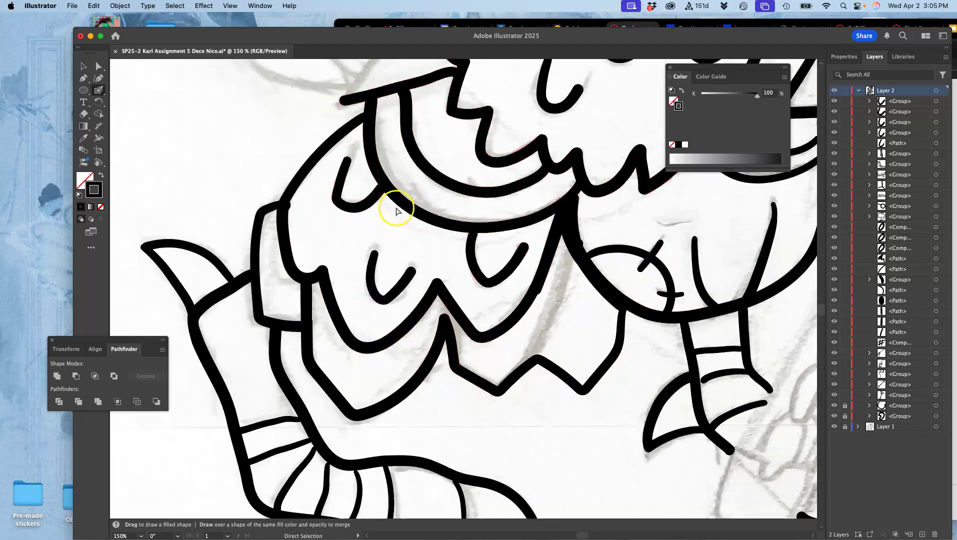
key("super+equal")
key("super+equal")
key("space")
mouse_move(602, 256)
left_mouse_down()
mouse_move(380, 199)
mouse_move(354, 204)
left_mouse_up()
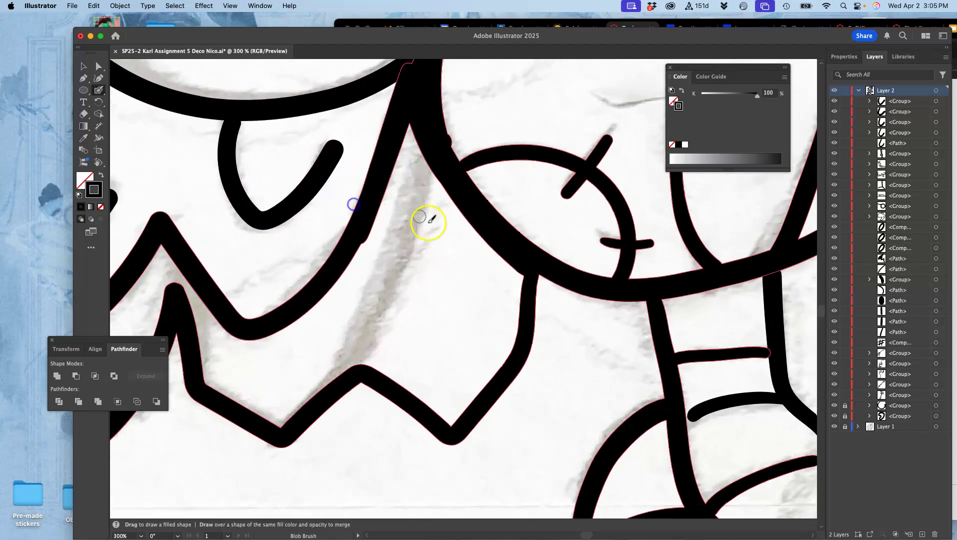
mouse_move(438, 159)
left_mouse_down()
mouse_move(410, 243)
mouse_move(314, 405)
left_mouse_up()
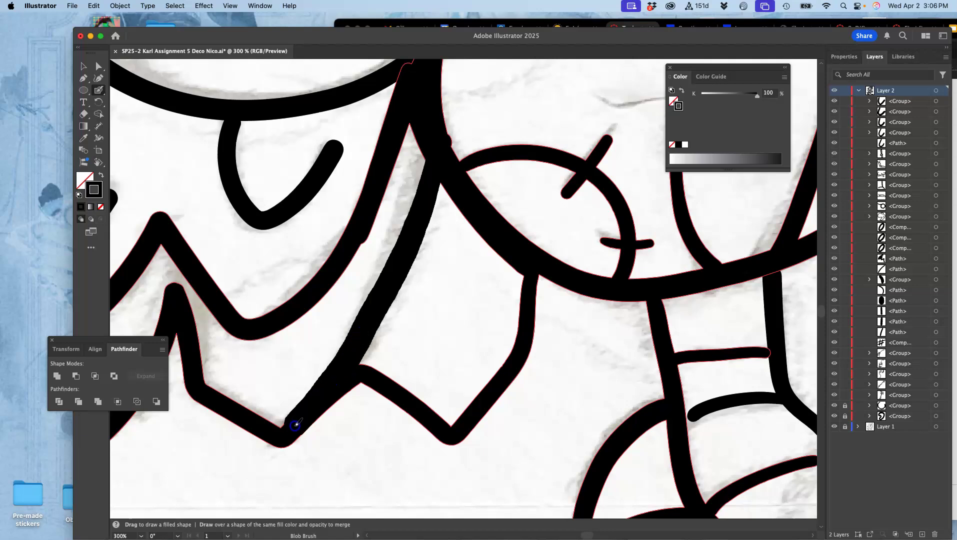
left_click_drag(287, 435, 289, 433)
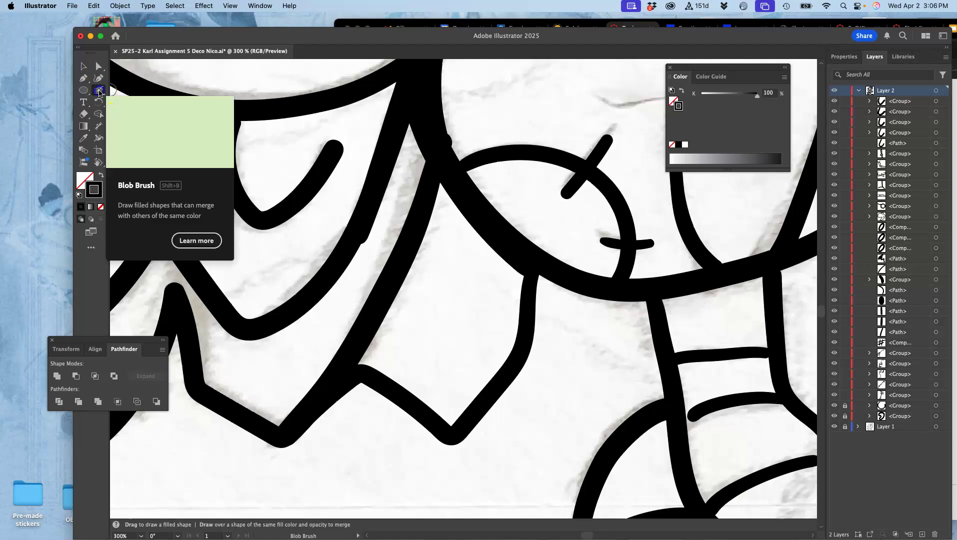
Use the Pencil tool to smooth the bumps on the selected thigh outline and the inner feather edge near their junction
left_click_drag(100, 92, 128, 122)
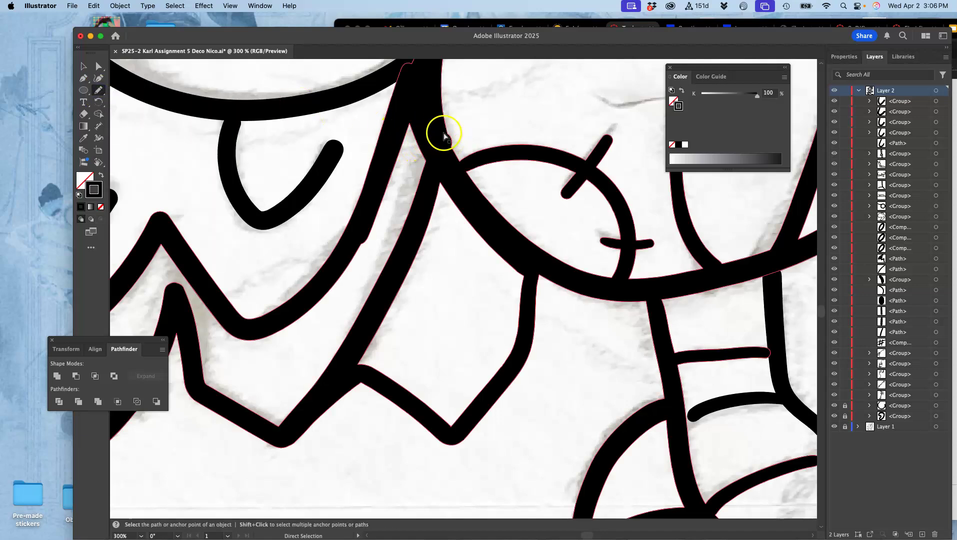
key("super+a")
left_click_drag(443, 124, 456, 158)
key("super+z")
key("super+z")
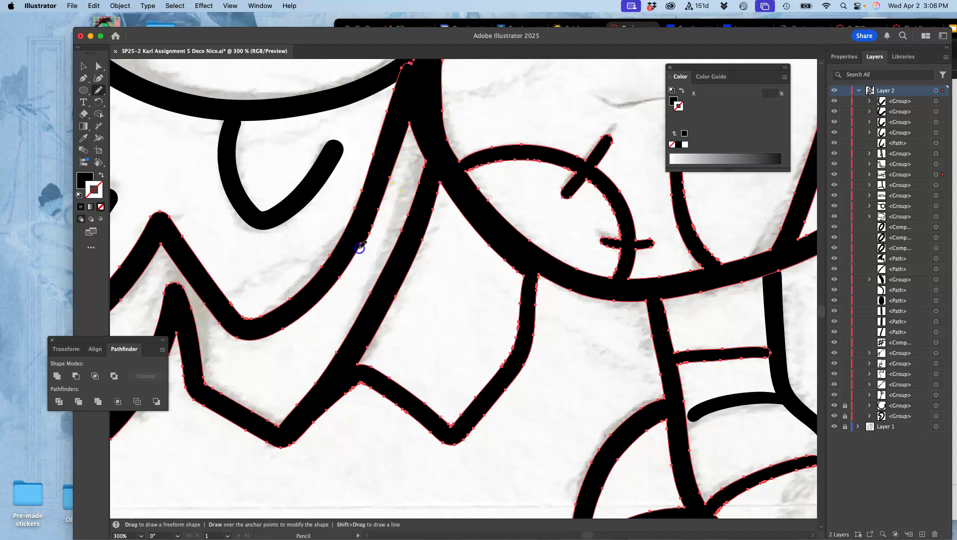
left_click_drag(376, 220, 383, 206)
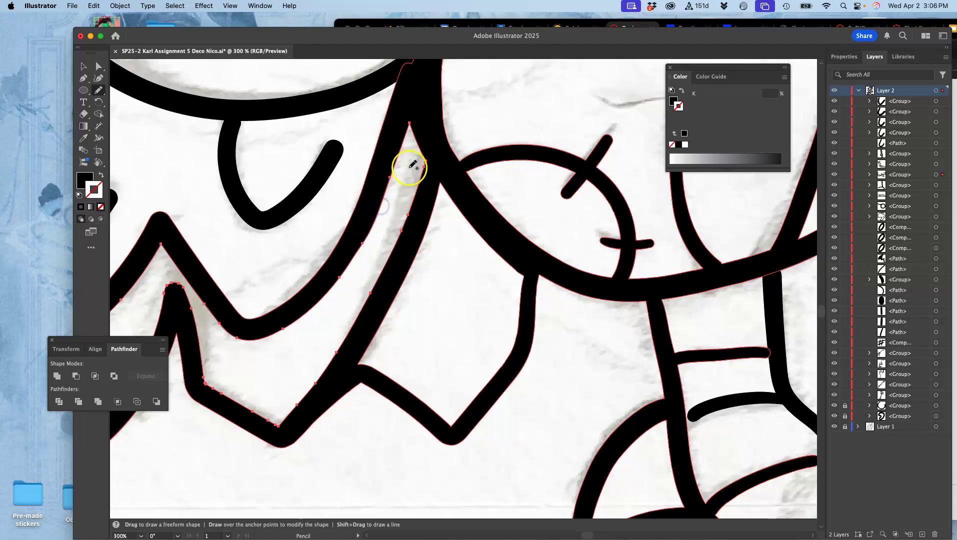
Reshape the rough top where the feather and thigh lines meet beneath the body into a clean tapered point with the Pencil tool
key("space")
mouse_move(446, 163)
left_mouse_down()
mouse_move(505, 261)
mouse_move(504, 215)
left_mouse_up()
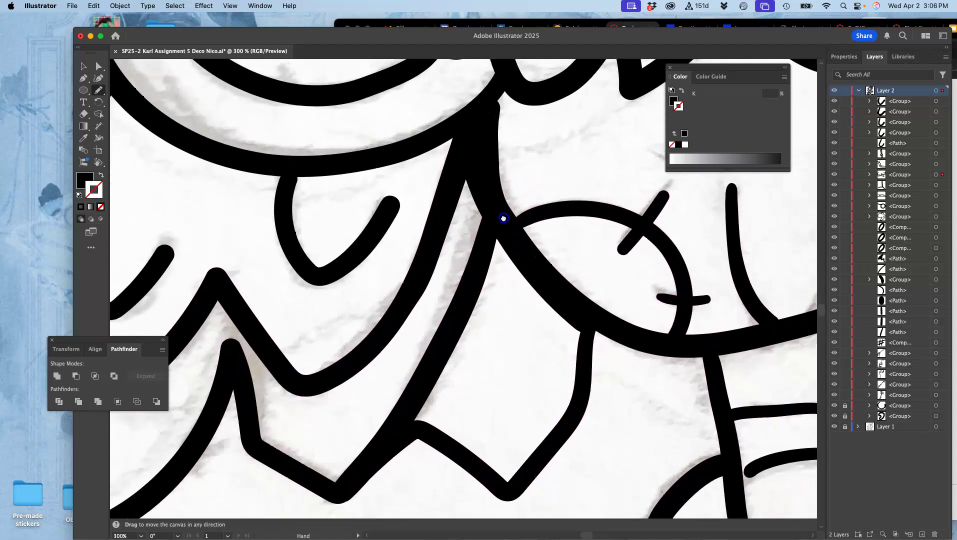
left_click(499, 139, "super")
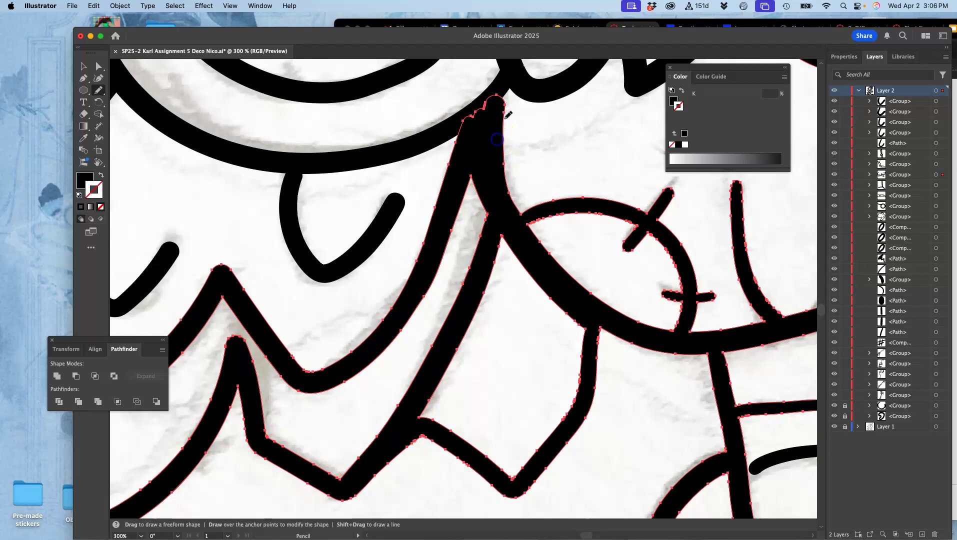
left_click_drag(510, 195, 510, 195)
left_click_drag(508, 88, 504, 86)
mouse_move(473, 116)
left_mouse_down()
mouse_move(480, 156)
mouse_move(513, 90)
mouse_move(500, 124)
mouse_move(506, 98)
mouse_move(487, 128)
mouse_move(495, 154)
mouse_move(516, 111)
left_mouse_up()
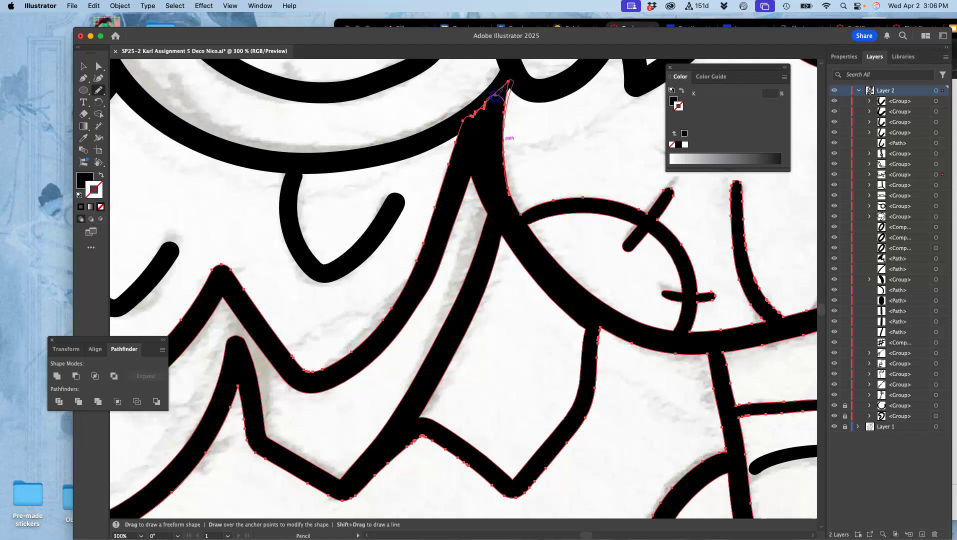
left_click_drag(462, 123, 465, 135)
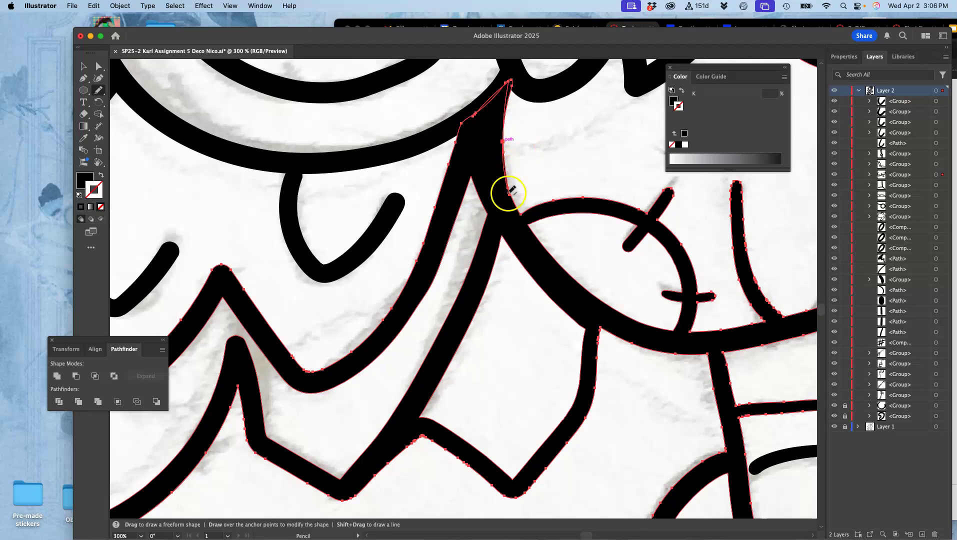
Clean up the inner contour of the last pointed feather, straightening its side below the thigh and smoothing its notch corner
left_click(587, 351, "super")
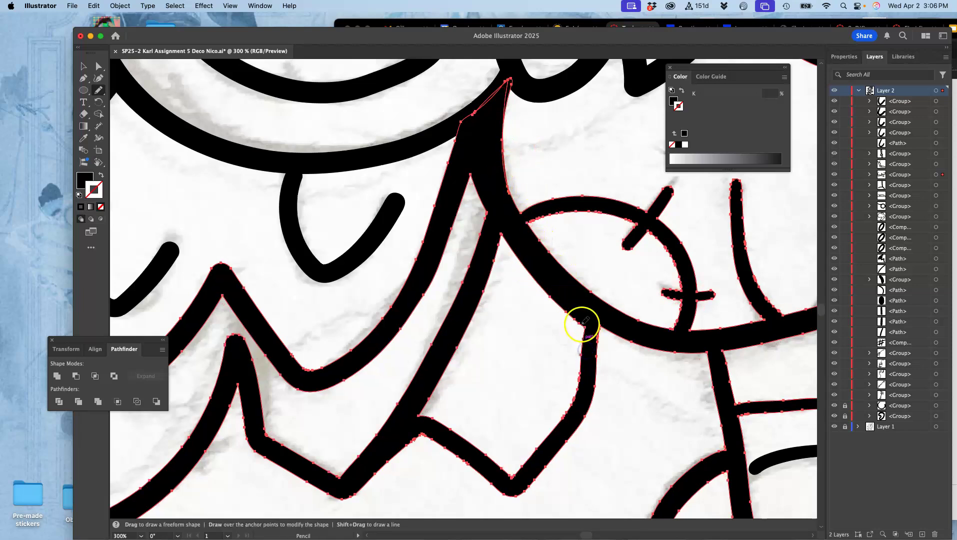
left_click_drag(579, 325, 579, 325)
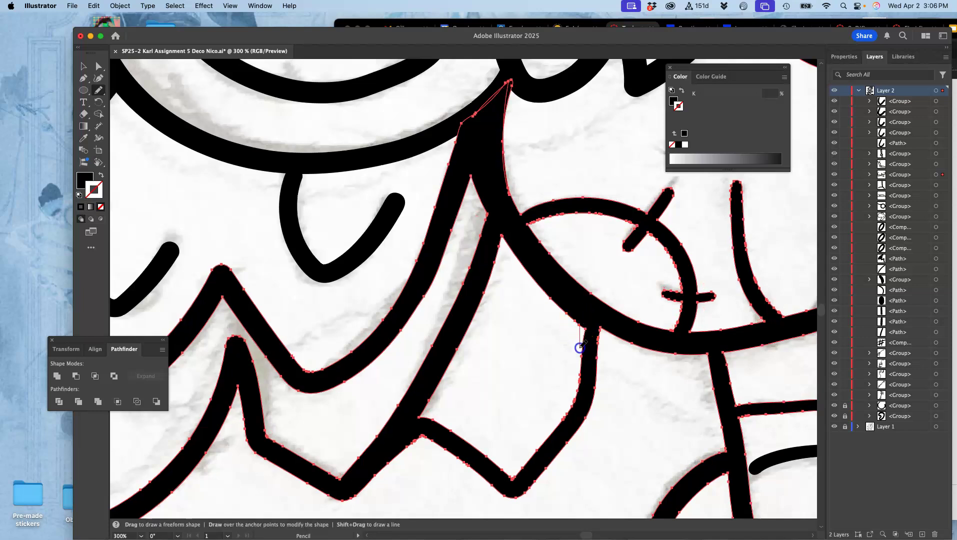
left_click_drag(580, 382, 579, 386)
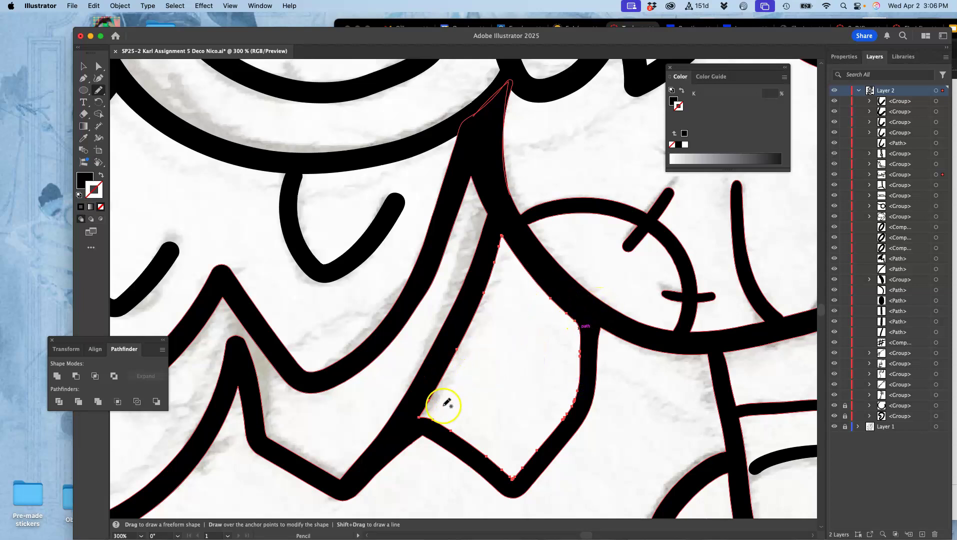
left_click_drag(450, 431, 426, 401)
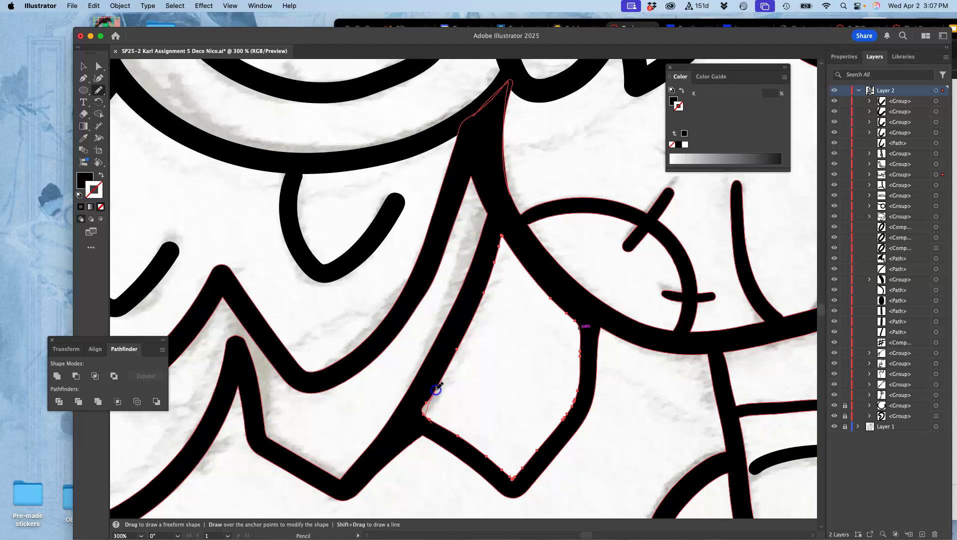
mouse_move(440, 384)
left_mouse_down()
mouse_move(562, 256)
mouse_move(538, 262)
mouse_move(628, 241)
left_mouse_up()
Save the inked drawing
mouse_move(483, 244)
left_mouse_down()
mouse_move(593, 344)
mouse_move(587, 338)
left_mouse_up()
mouse_move(497, 214)
left_mouse_down()
mouse_move(506, 244)
mouse_move(379, 211)
left_mouse_up()
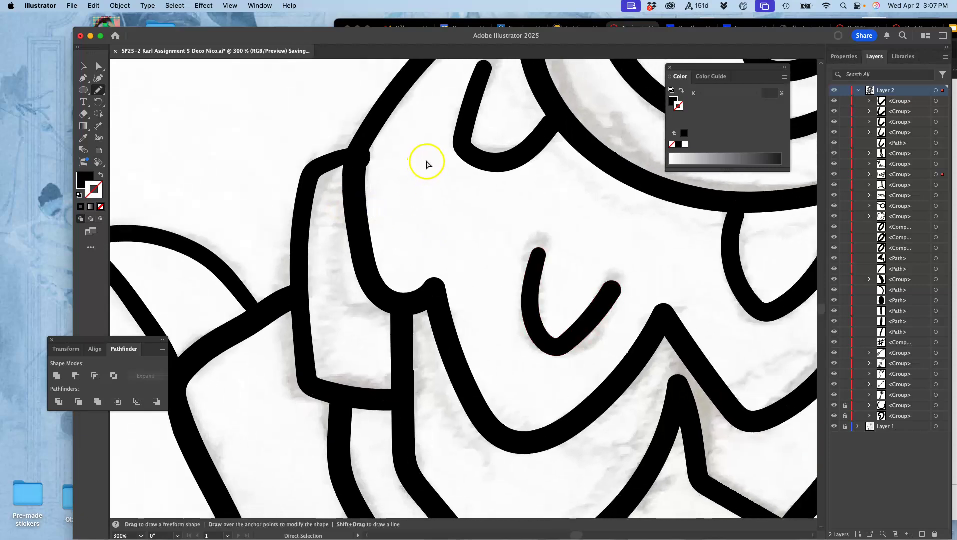
key("super+minus")
key("super+minus")
key("super+minus")
key("super+minus")
key("super+minus")
key("super+minus")
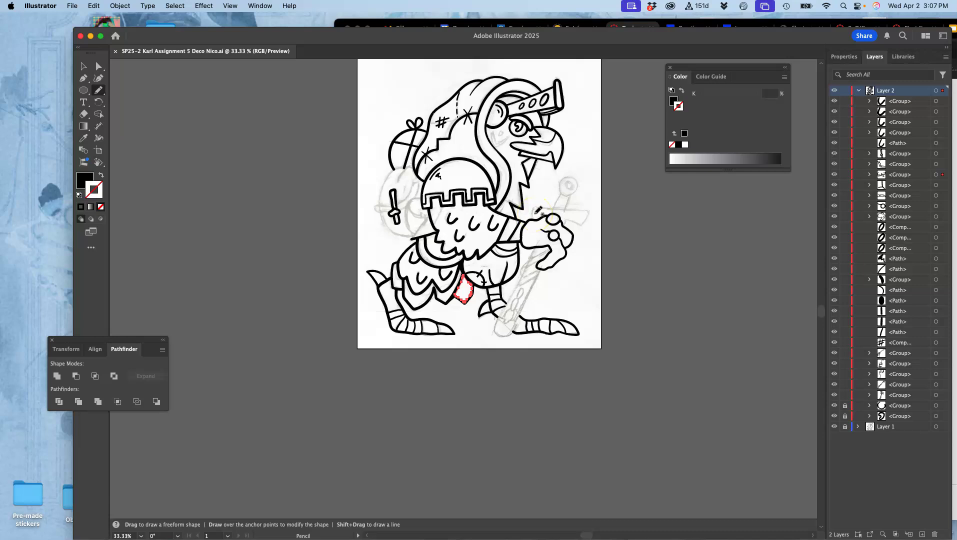
Switch to Finder and move the assignment's .ai file from the desktop into the Assign. #5 folder, replacing the older copy
left_click(91, 36)
left_click(464, 268)
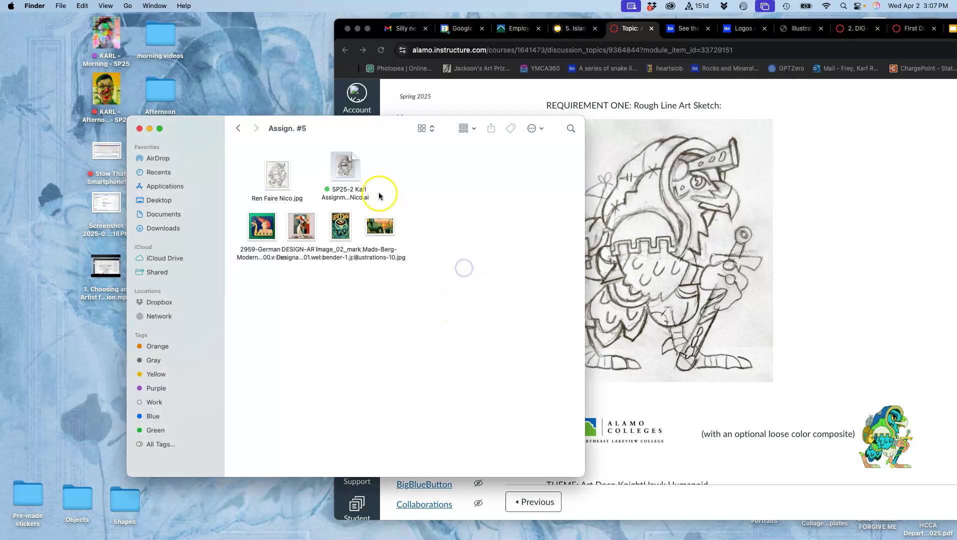
key("F11")
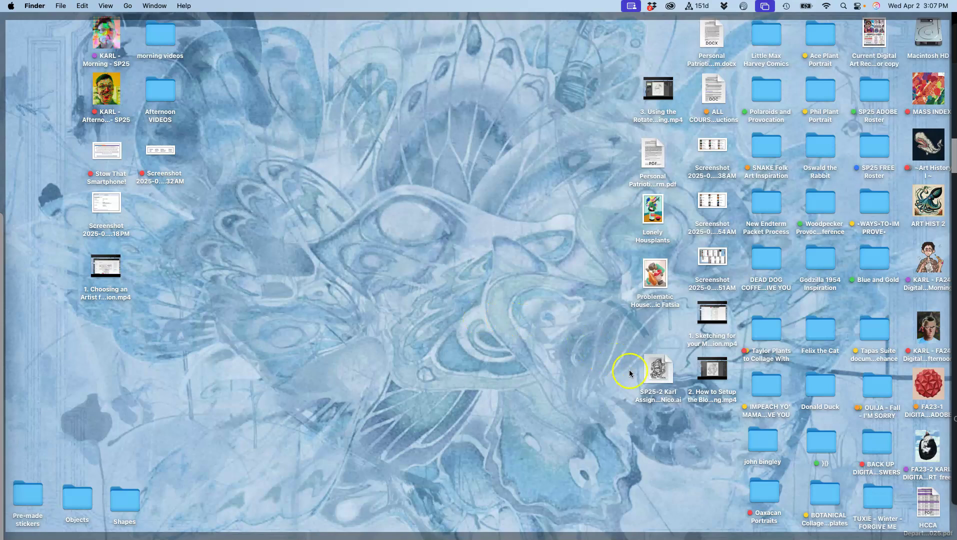
left_click_drag(658, 376, 452, 187)
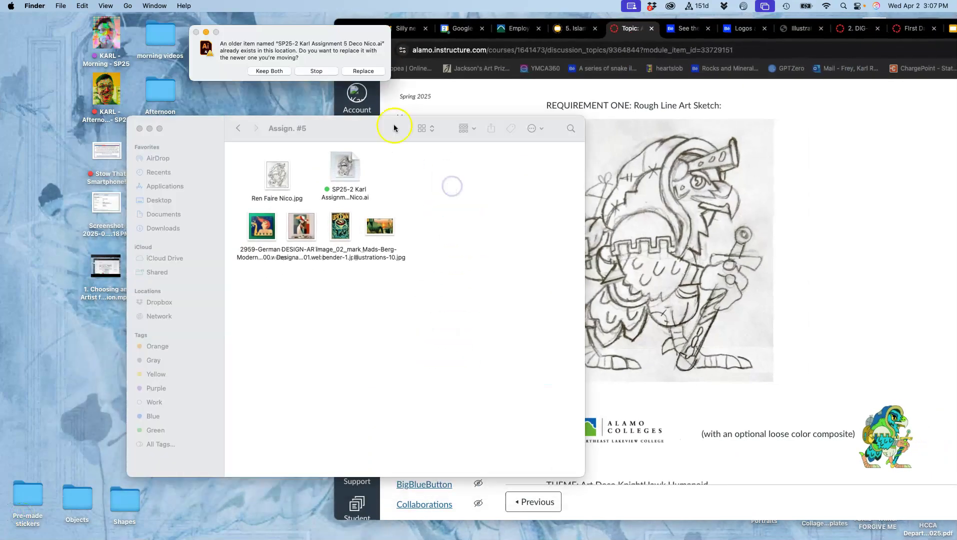
left_click(362, 70)
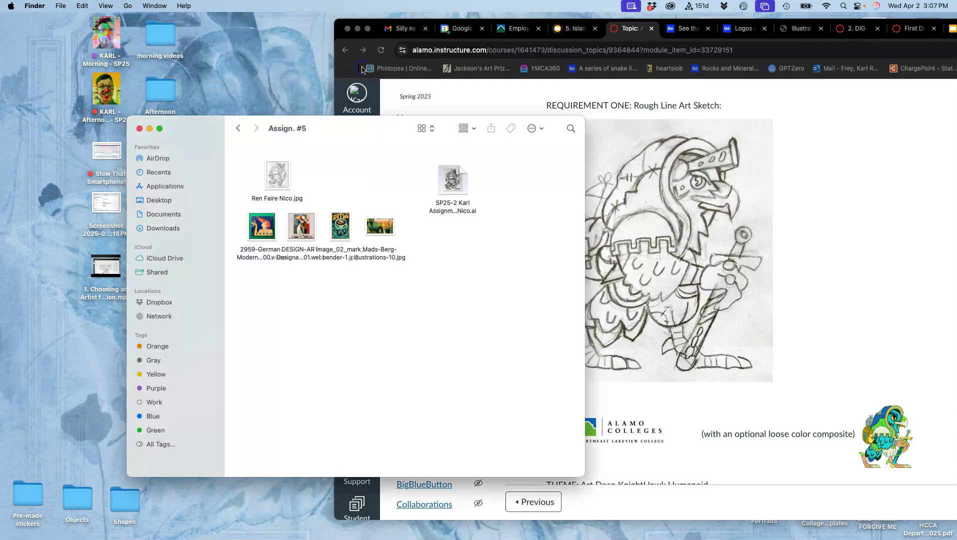
Tag the assignment's .ai file green and Ren Faire Nico.jpg orange
right_click(359, 179)
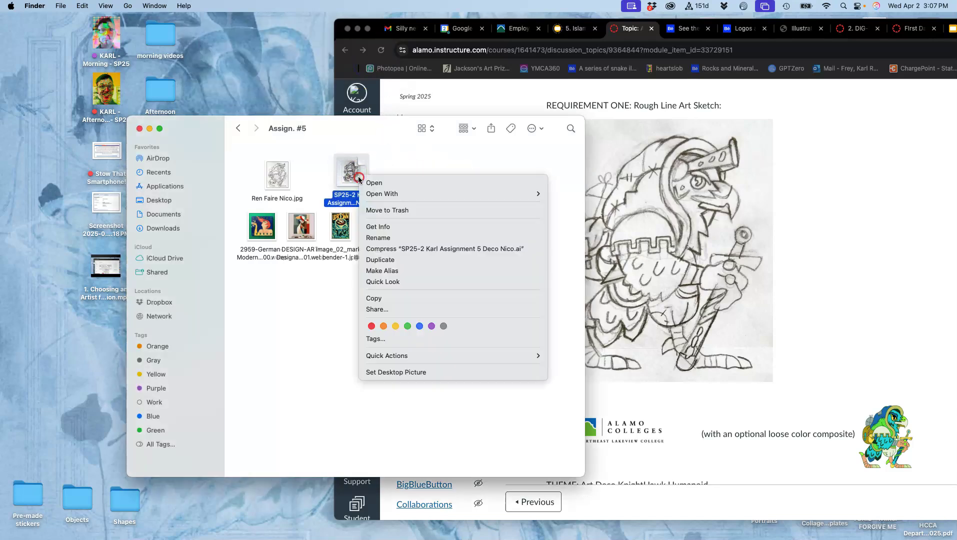
left_click(409, 326)
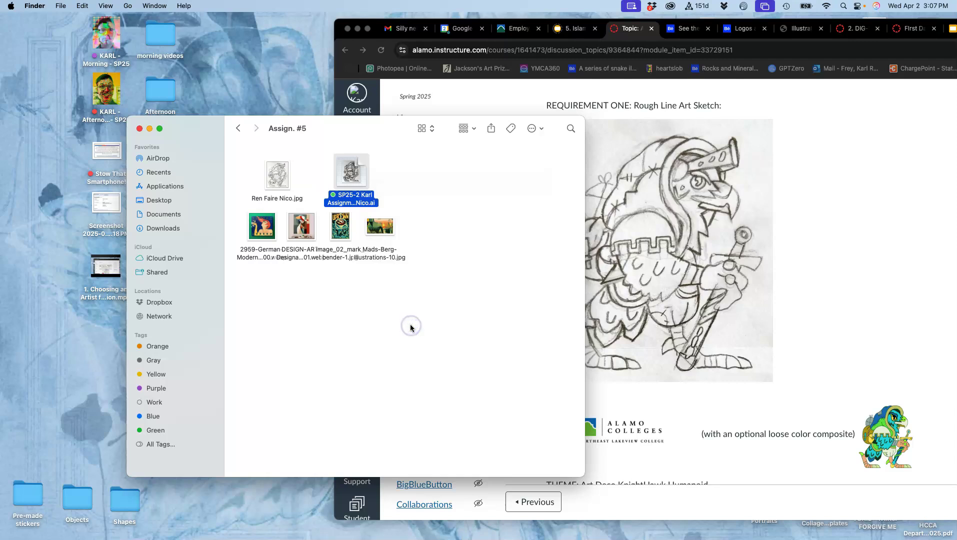
right_click(278, 175)
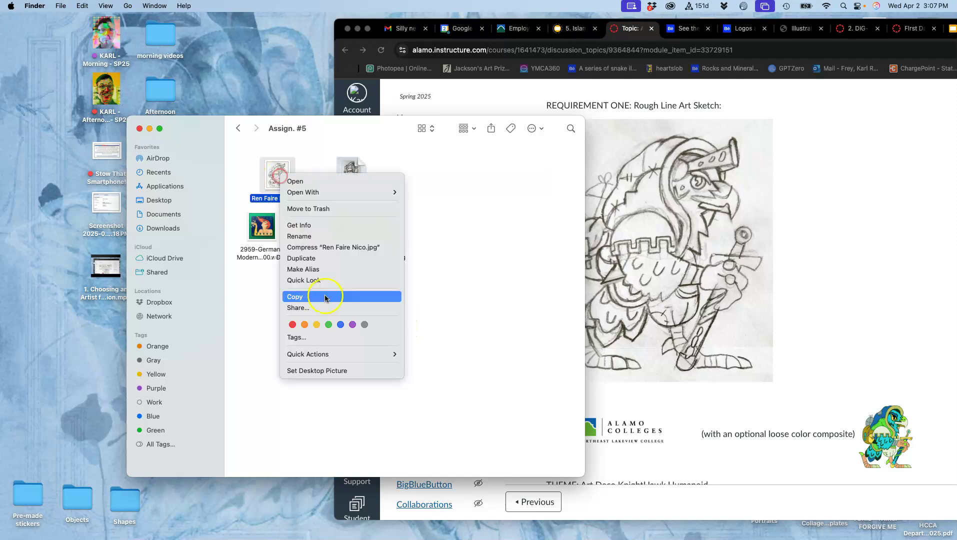
left_click(305, 326)
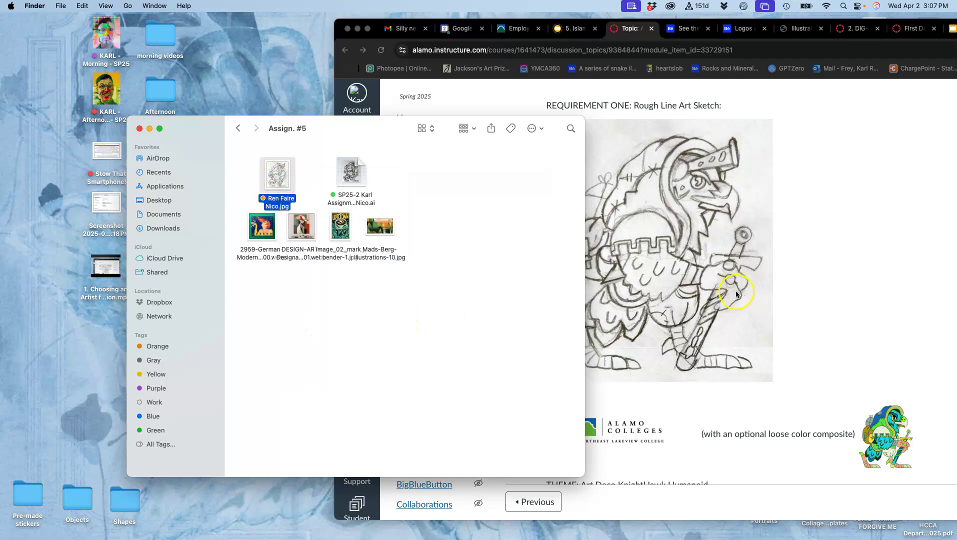
Switch to the Chrome course discussion page, find the digital coloring primer and open the "An Exhaustive Explanation of Digital Coloring" link
left_click(735, 291)
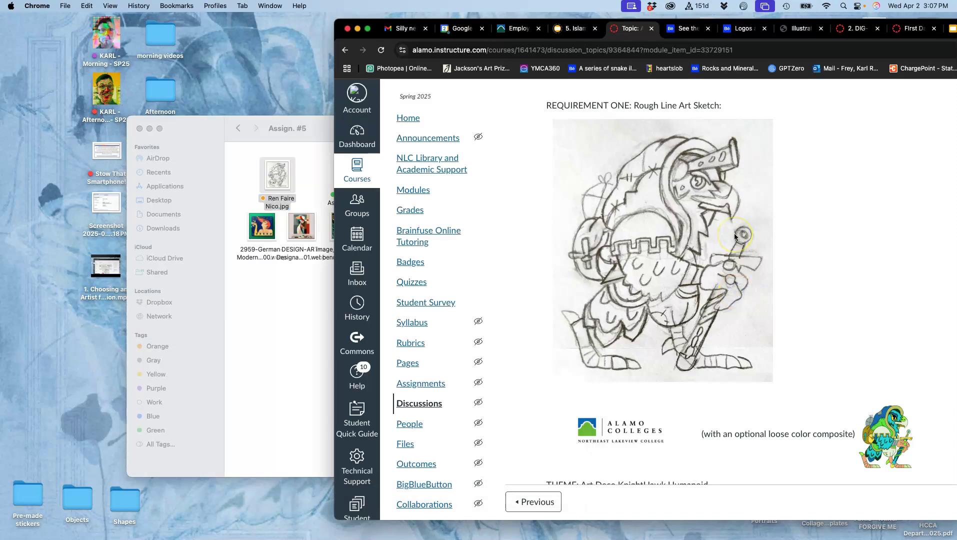
scroll(729, 203, "up", 15)
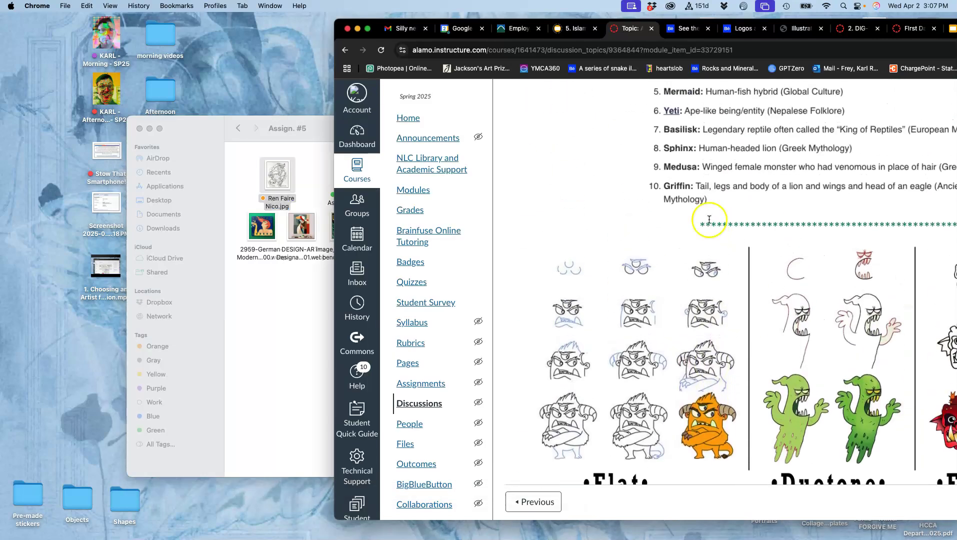
scroll(711, 181, "down", 15)
scroll(711, 179, "up", 10)
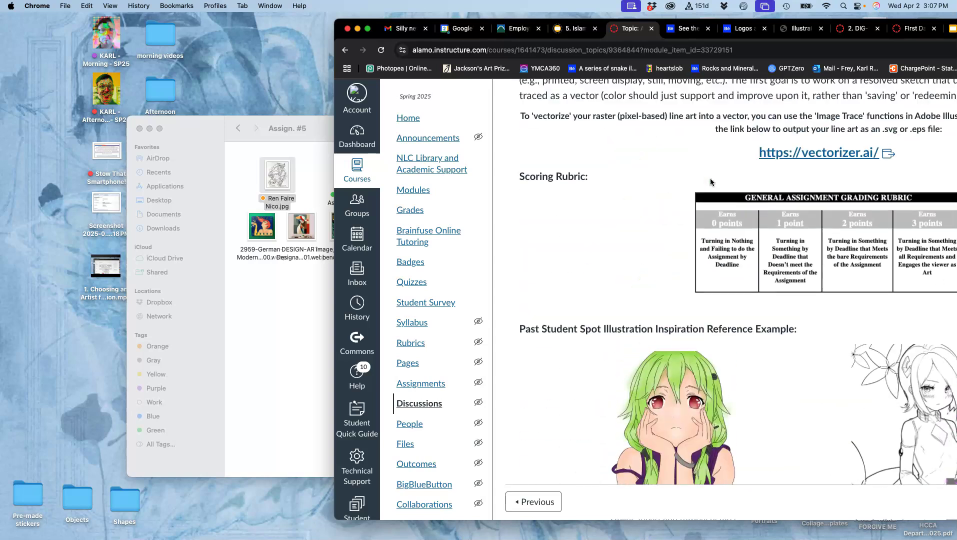
scroll(711, 178, "up", 10)
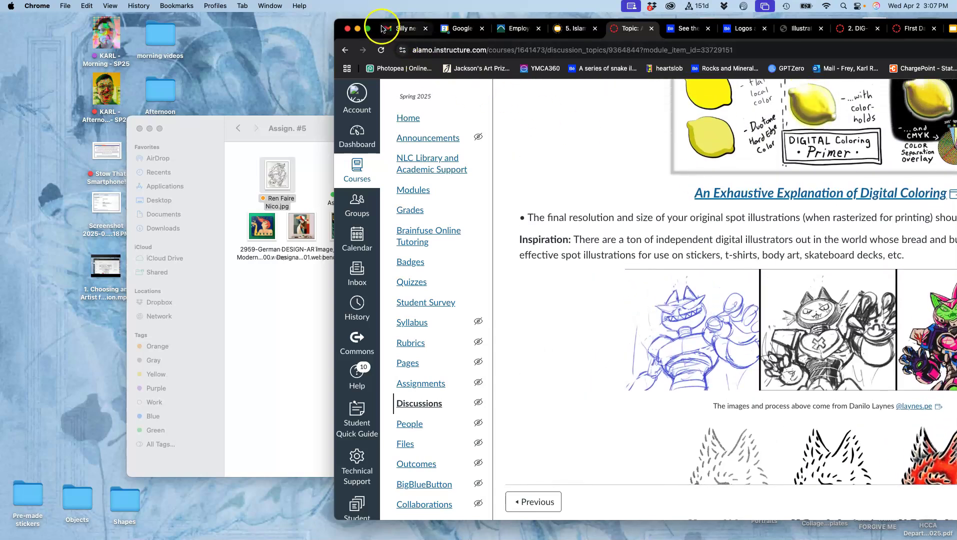
left_click_drag(381, 29, 173, 35)
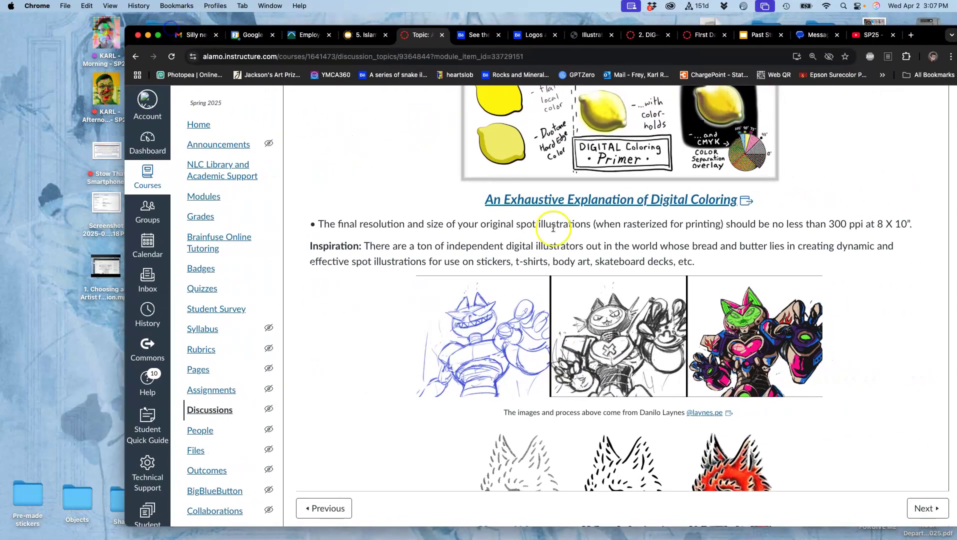
left_click(576, 209)
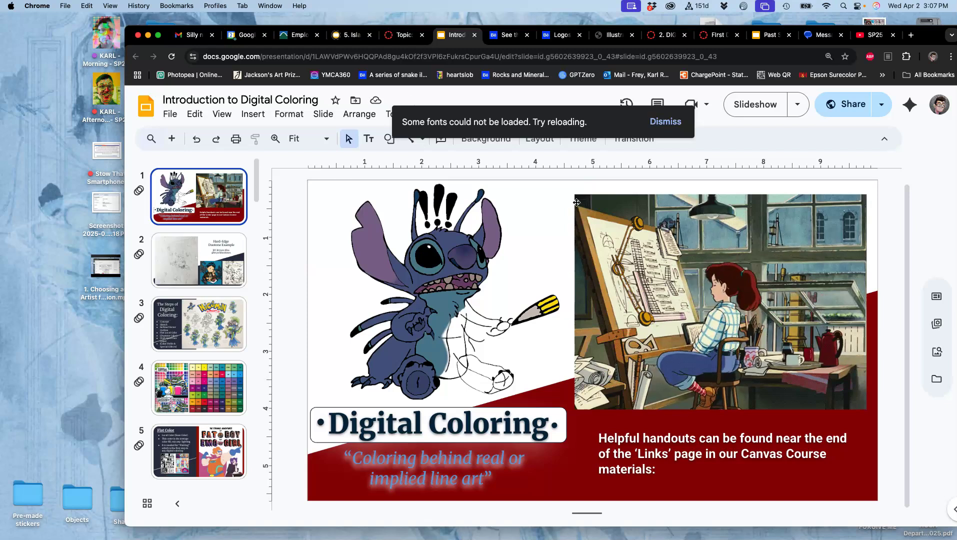
Present the Introduction to Digital Coloring slideshow and go through its duotone, coloring steps and flat color slides
left_click(750, 107)
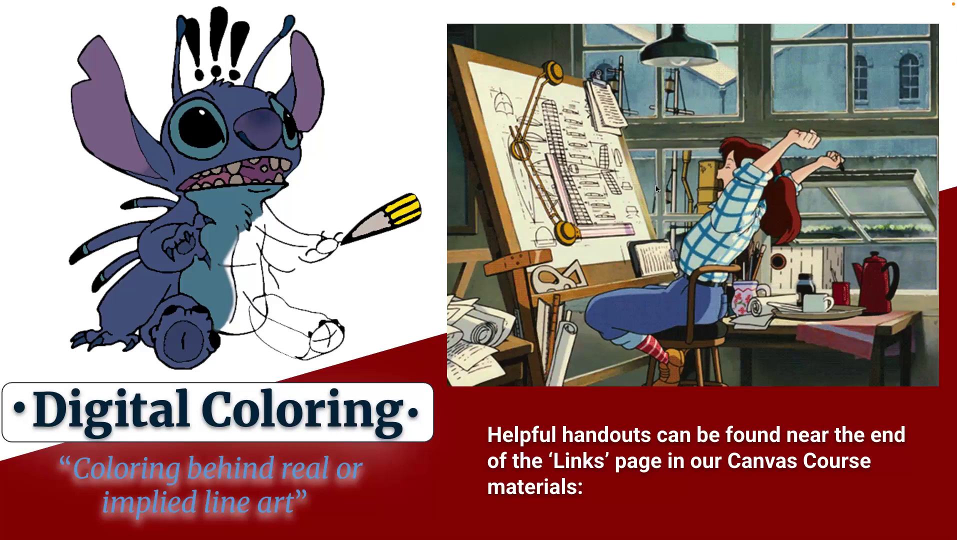
key("Right")
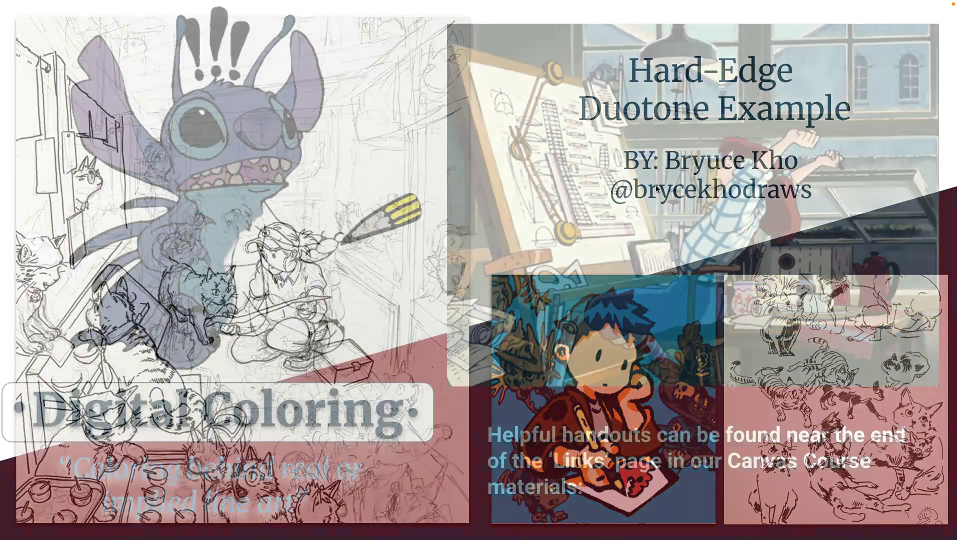
key("Left")
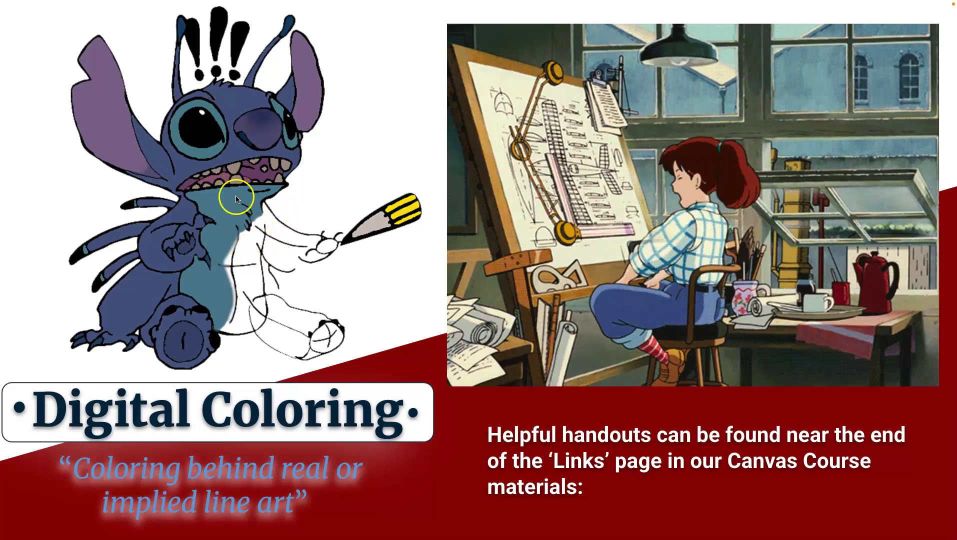
key("Right")
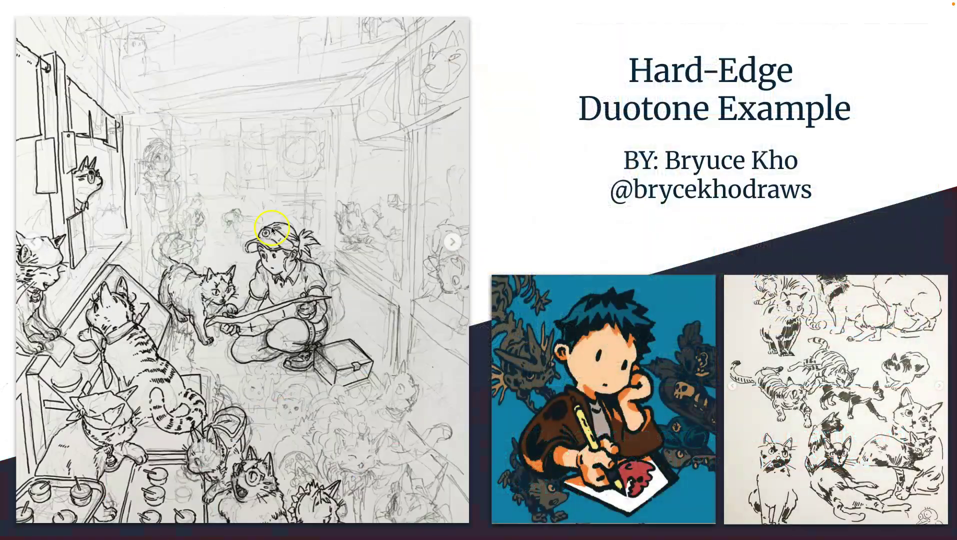
key("Right")
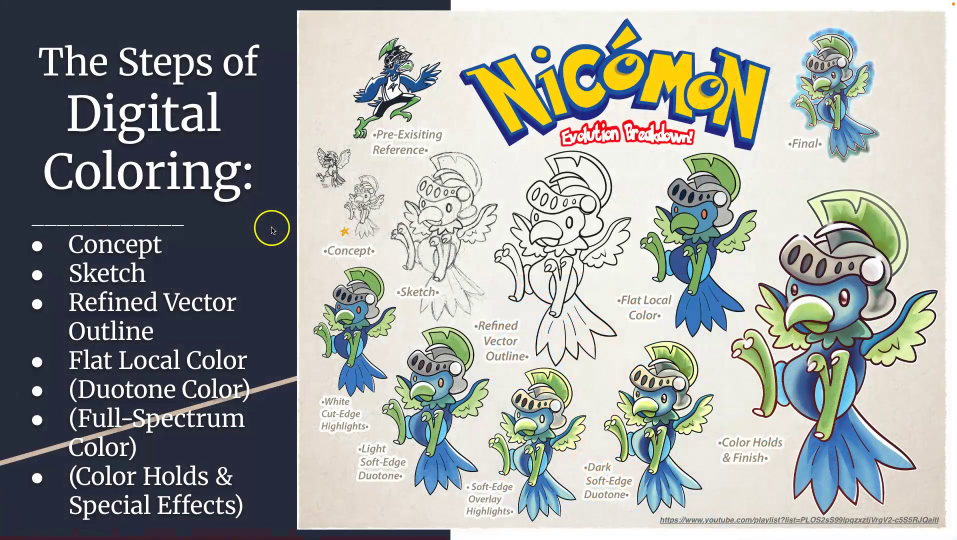
key("Right")
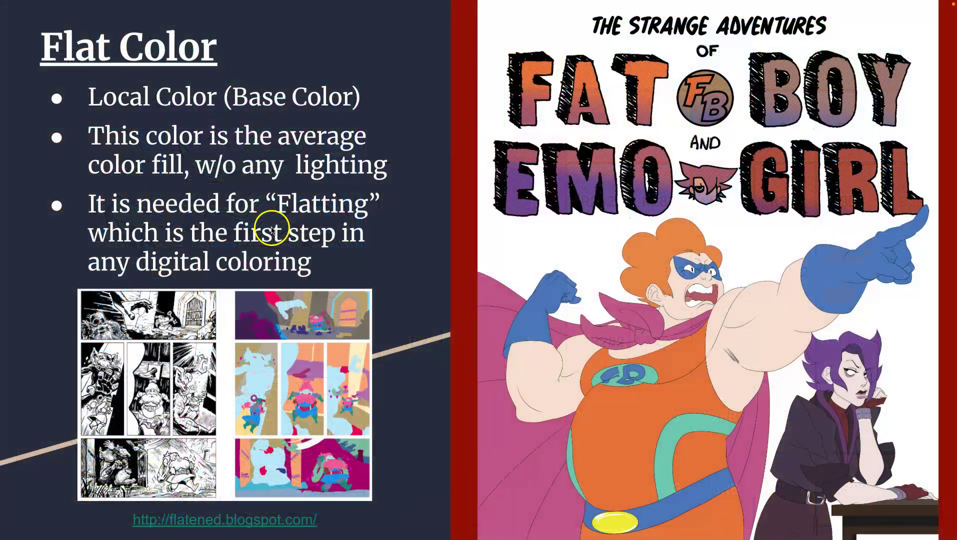
key("Right")
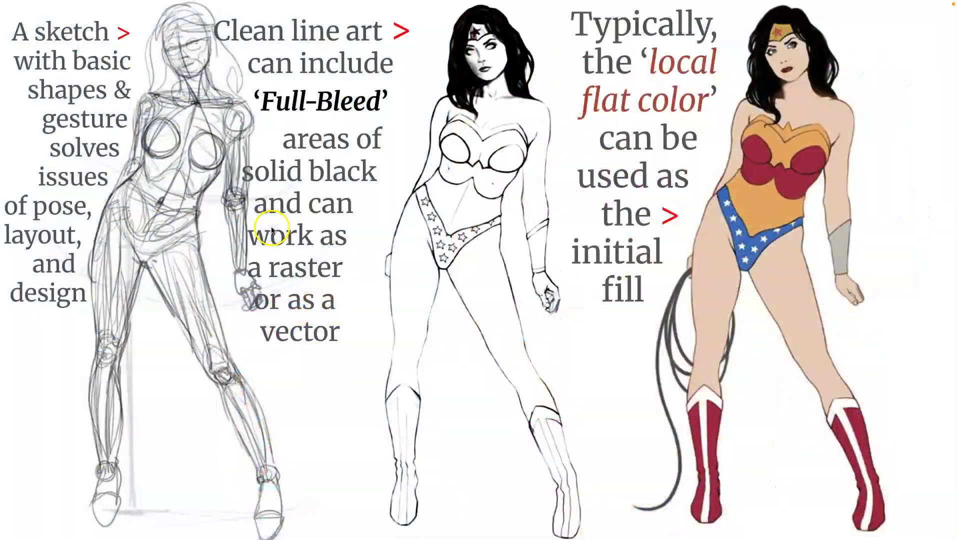